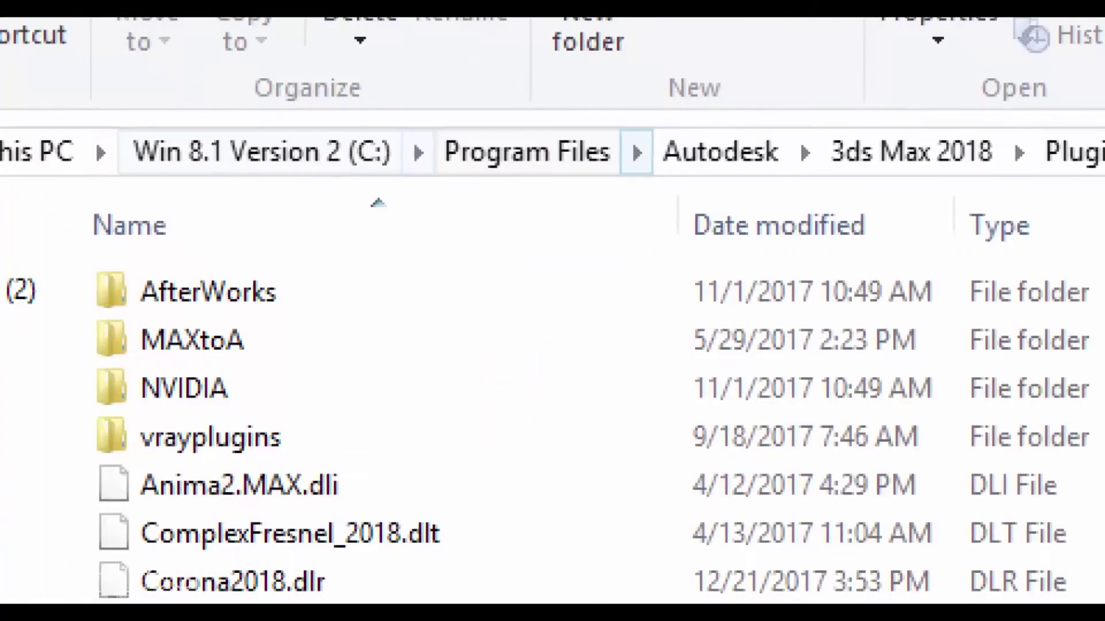
pyautogui.moveTo(33, 85)
pyautogui.mouseDown()
pyautogui.moveTo(690, 120)
pyautogui.moveTo(640, 111)
pyautogui.moveTo(665, 120)
pyautogui.mouseUp()
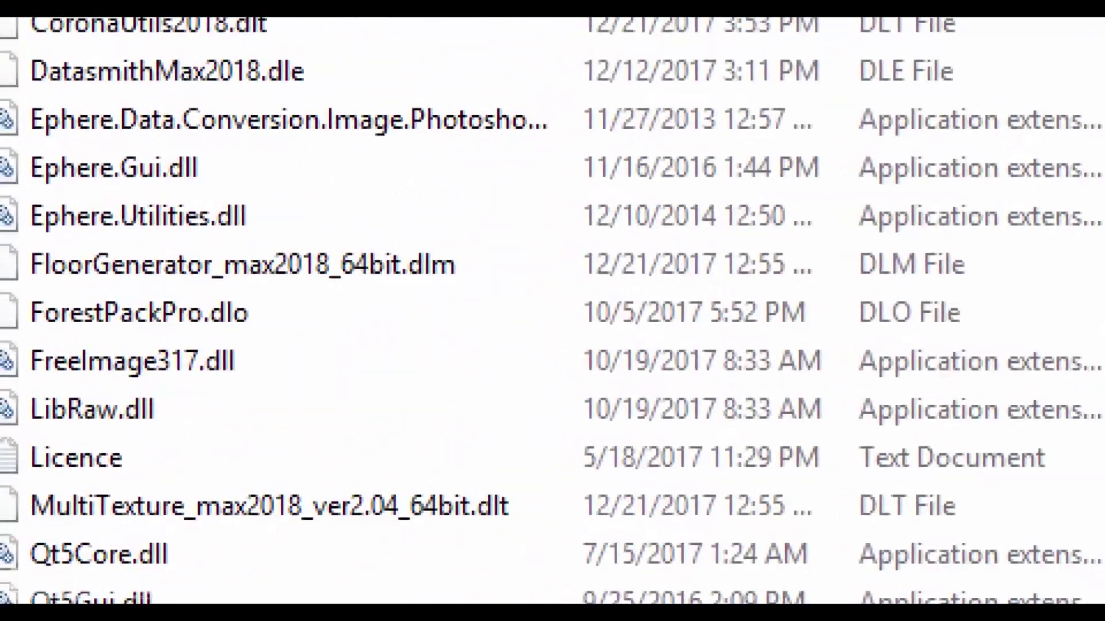
pyautogui.moveTo(0, 232); pyautogui.dragTo(509, 293)
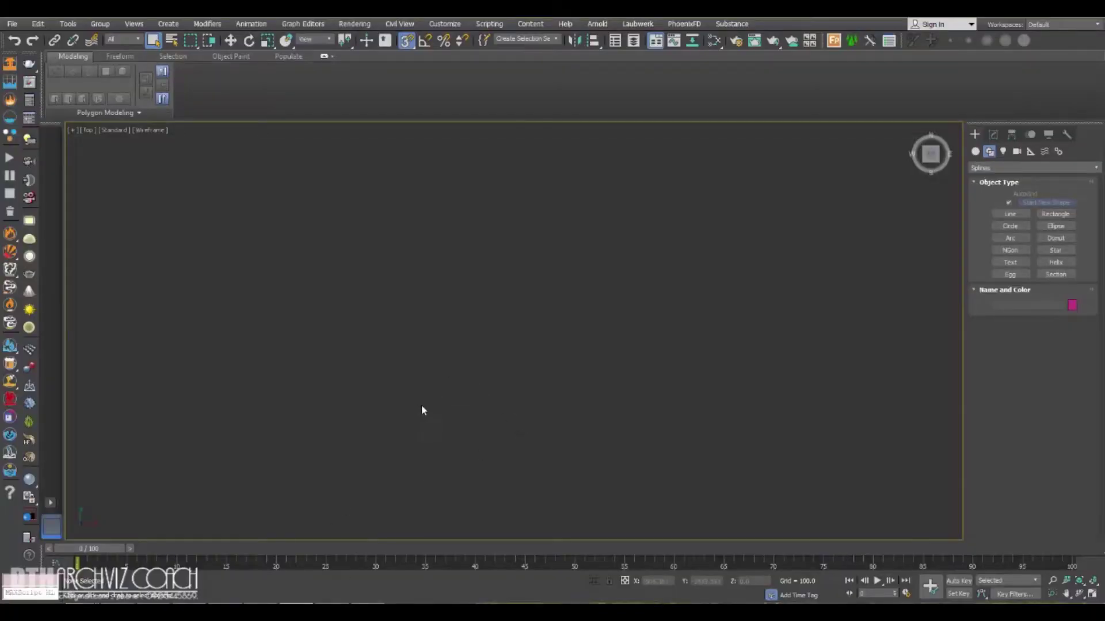
# Activate the Box primitive in the top view and switch snapping to 2.5D.
pyautogui.moveTo(535, 384); pyautogui.dragTo(712, 347, button='middle')
pyautogui.moveTo(560, 366); pyautogui.dragTo(560, 370, button='middle')
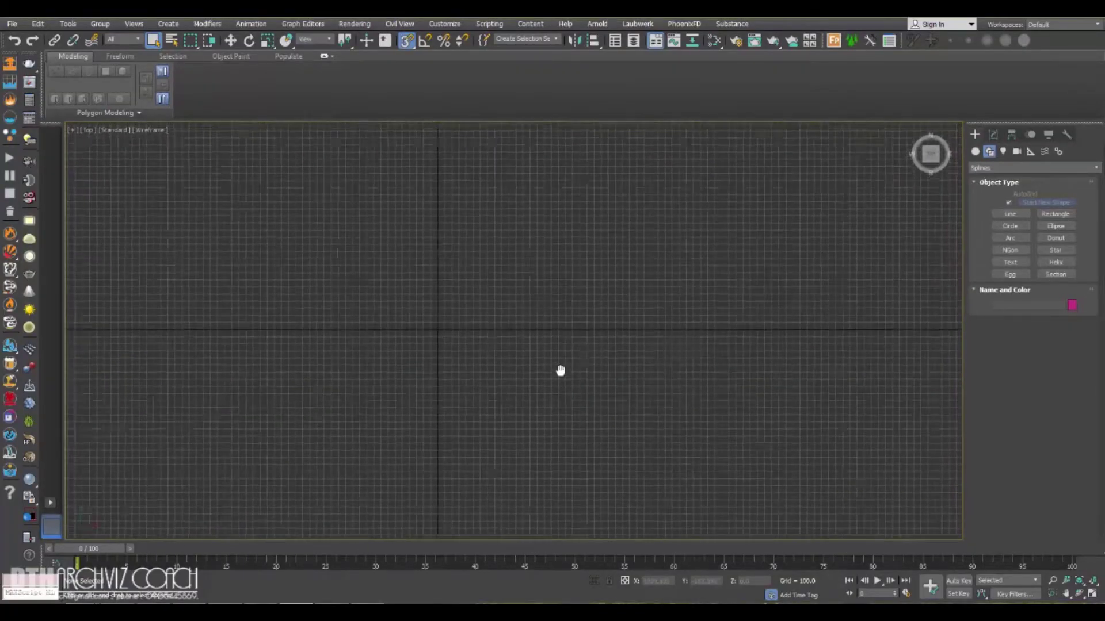
pyautogui.press('p')
pyautogui.press('t')
pyautogui.moveTo(509, 368); pyautogui.dragTo(504, 382, button='middle')
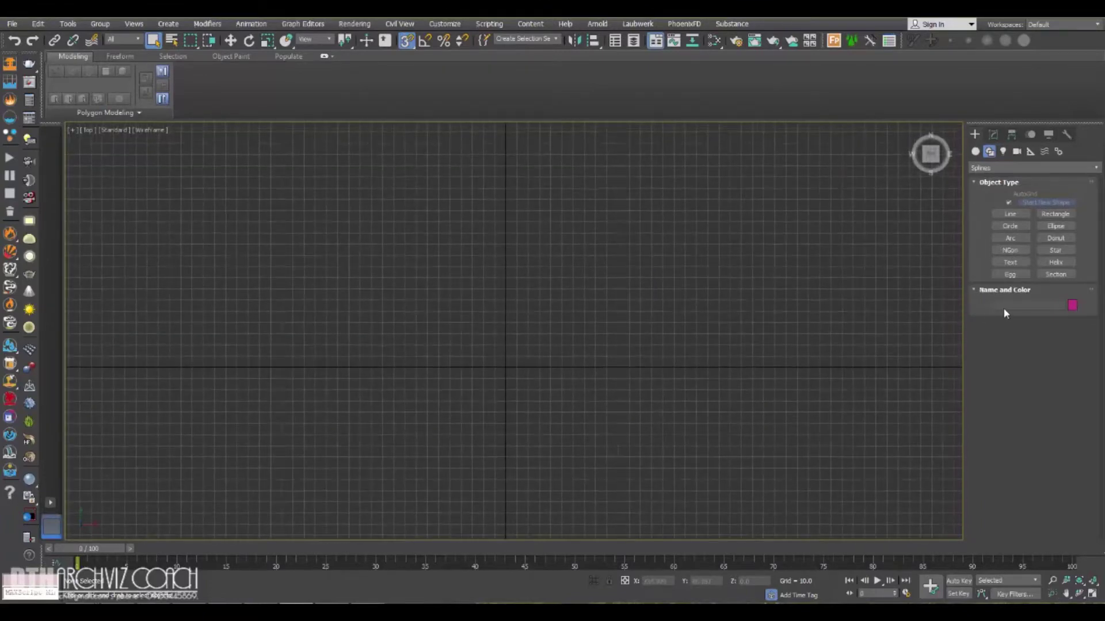
pyautogui.click(975, 152)
pyautogui.click(1009, 205)
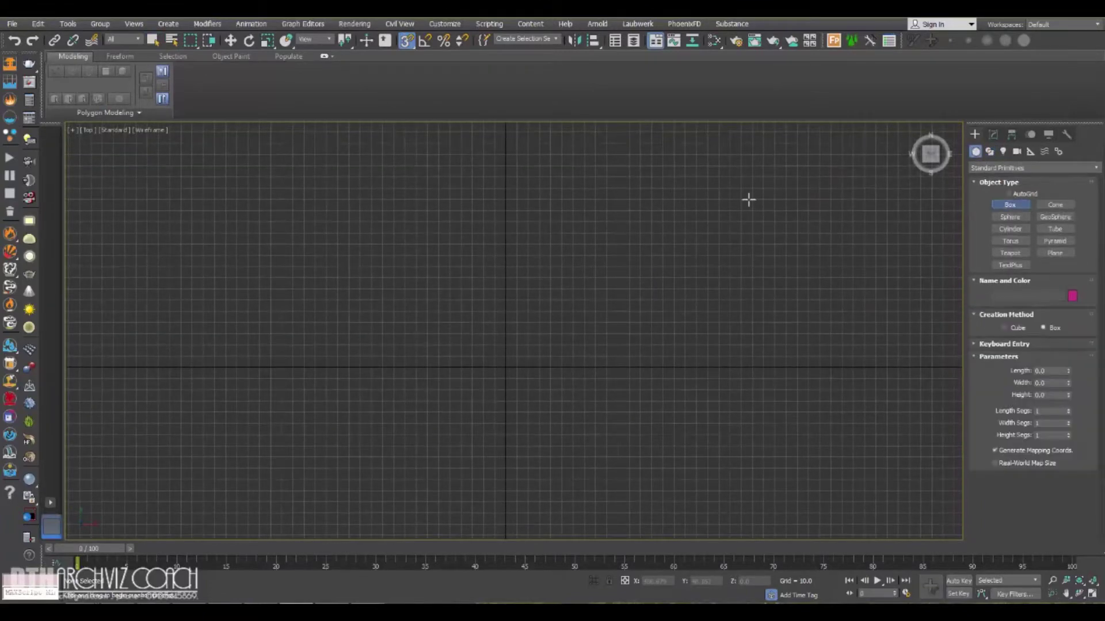
pyautogui.scroll(-2, 748, 199)
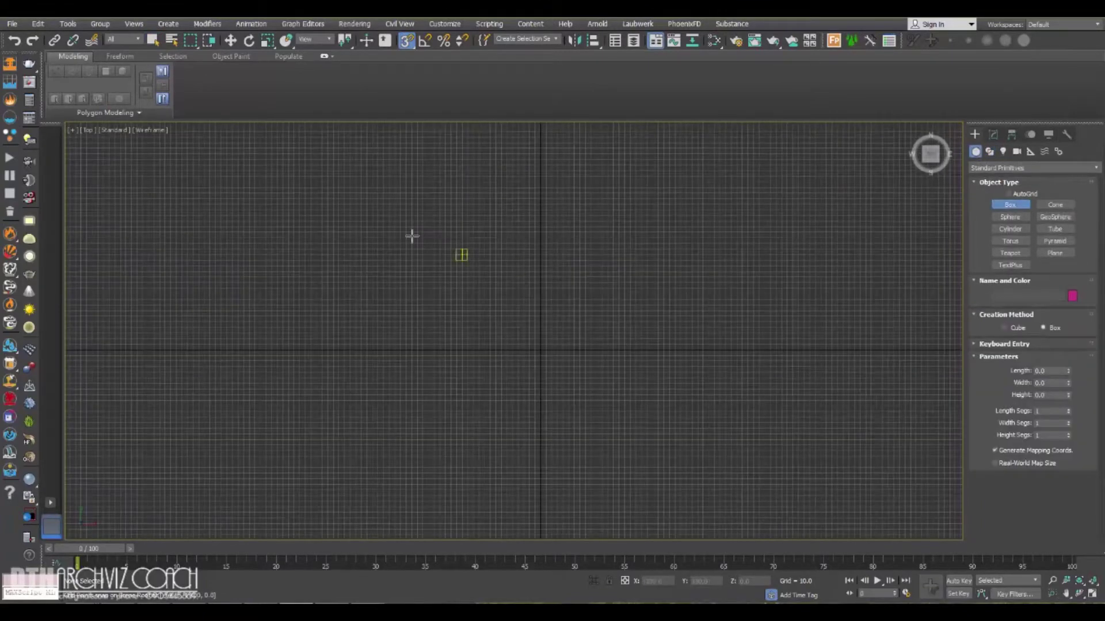
pyautogui.moveTo(412, 47); pyautogui.dragTo(407, 77)
pyautogui.rightClick(406, 45)
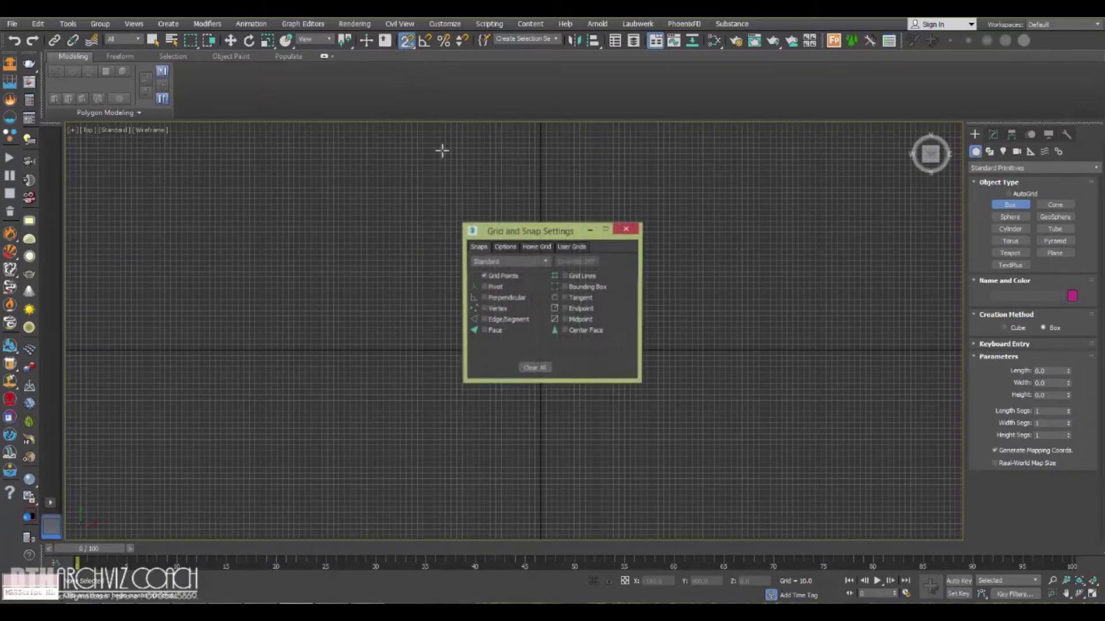
pyautogui.click(626, 229)
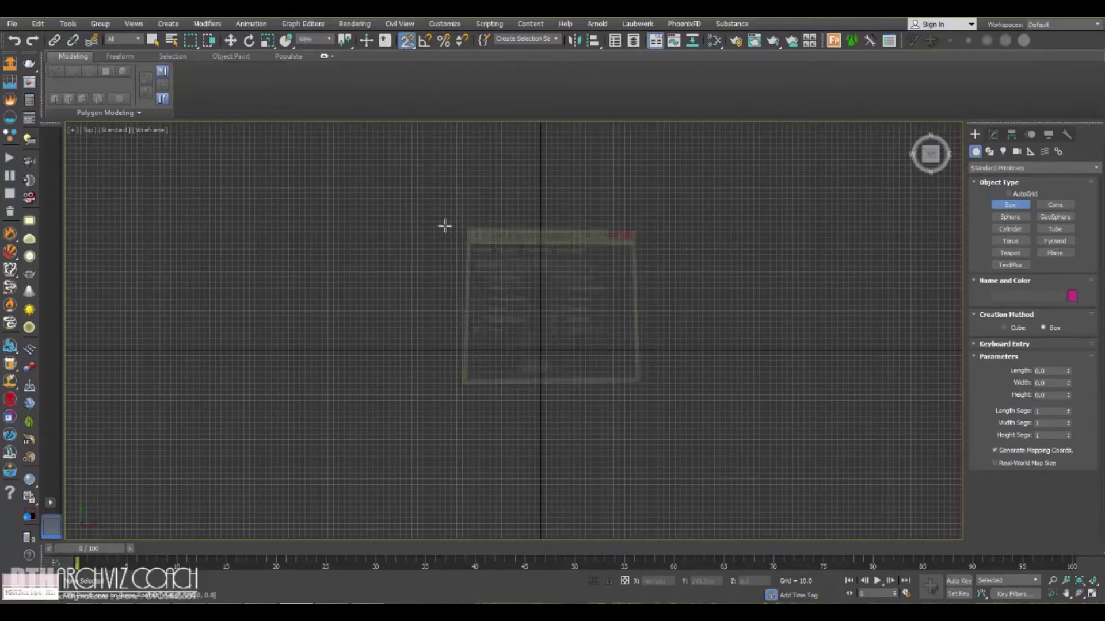
# Draw a box about 742 wide and 90 high across the origin in the top view, and show it in perspective.
pyautogui.moveTo(387, 190); pyautogui.dragTo(804, 488)
pyautogui.click(790, 439)
pyautogui.rightClick(790, 439)
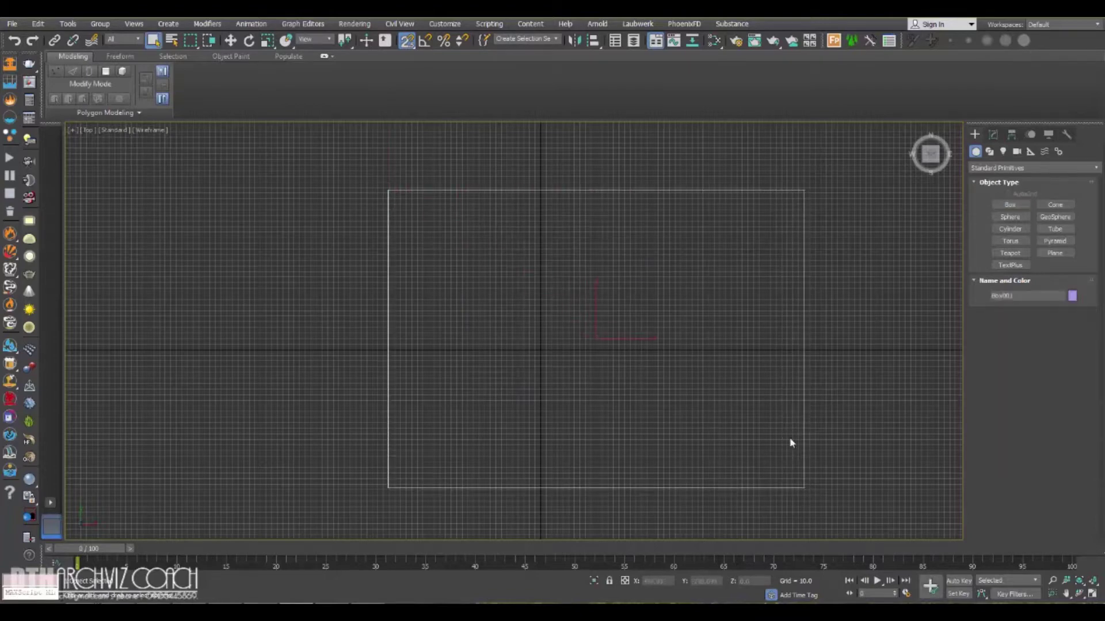
pyautogui.press('p')
pyautogui.press('z')
pyautogui.keyDown('alt'); pyautogui.moveTo(587, 428); pyautogui.dragTo(750, 372, button='middle'); pyautogui.keyUp('alt')
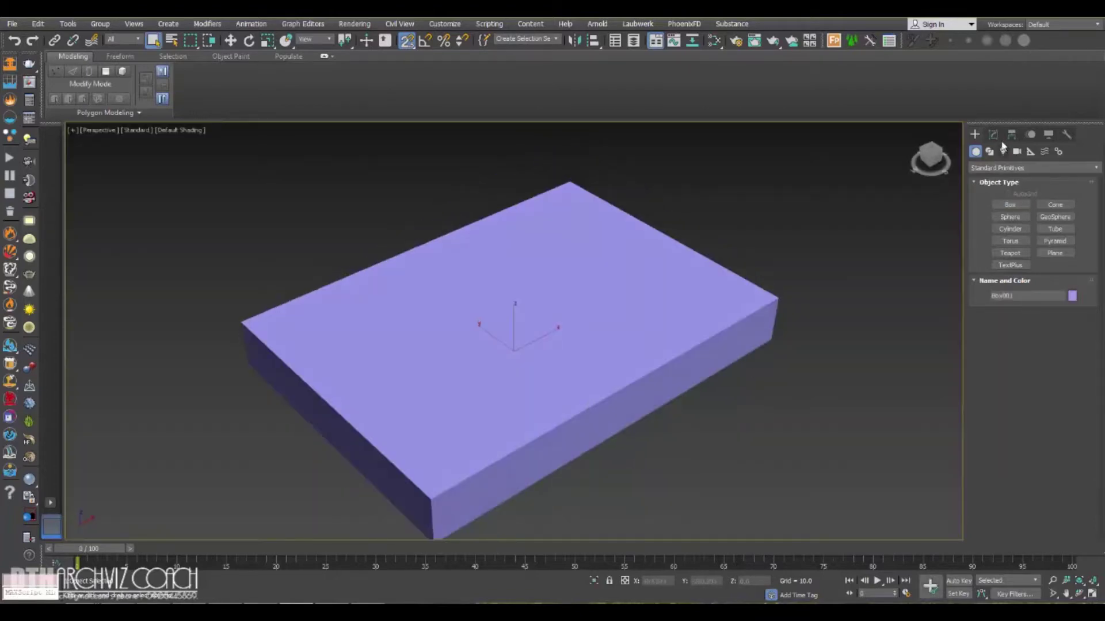
# Set both the length and the width of the box to 5000.
pyautogui.click(993, 134)
pyautogui.doubleClick(1050, 301)
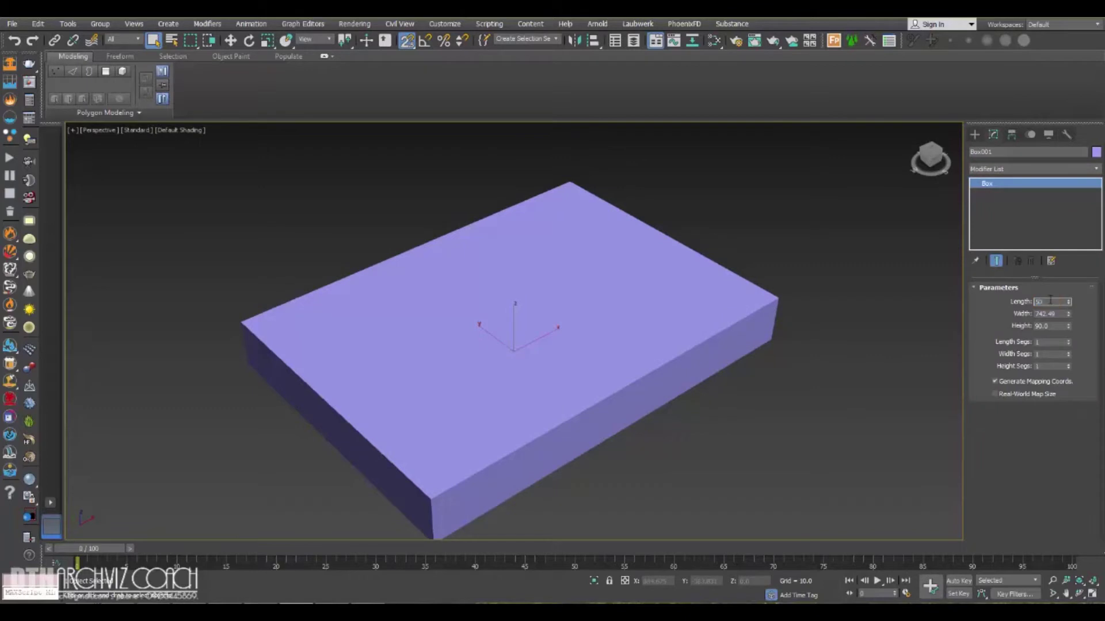
pyautogui.write('5000')
pyautogui.press('Return')
pyautogui.doubleClick(1052, 313)
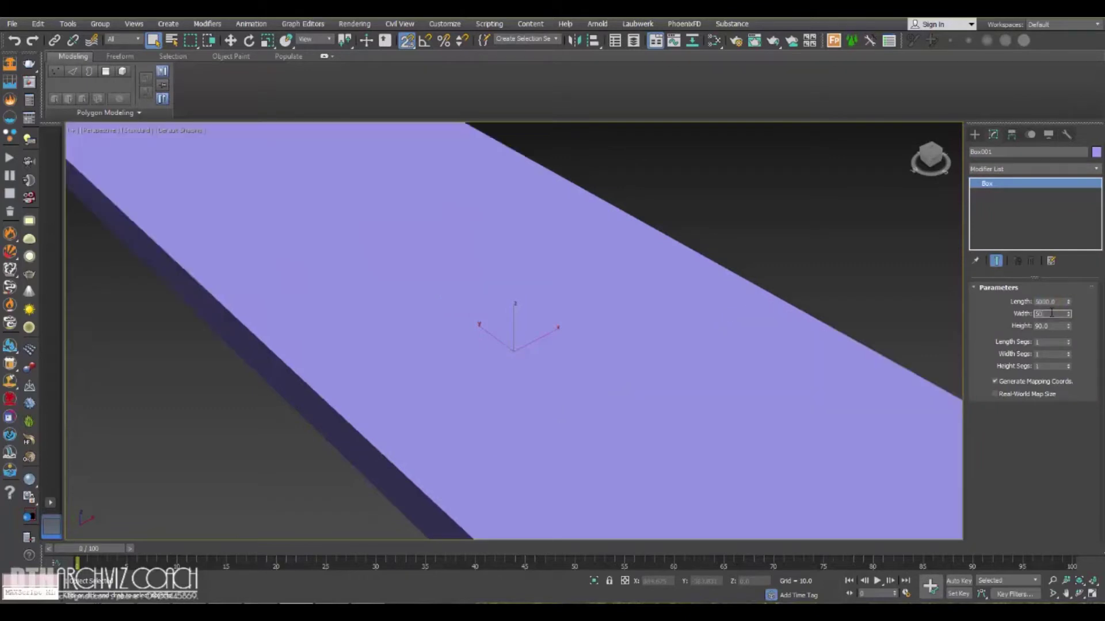
pyautogui.write('5000')
pyautogui.press('Return')
# Set the box's height to 100 and show it in the top view without the grid.
pyautogui.doubleClick(1053, 325)
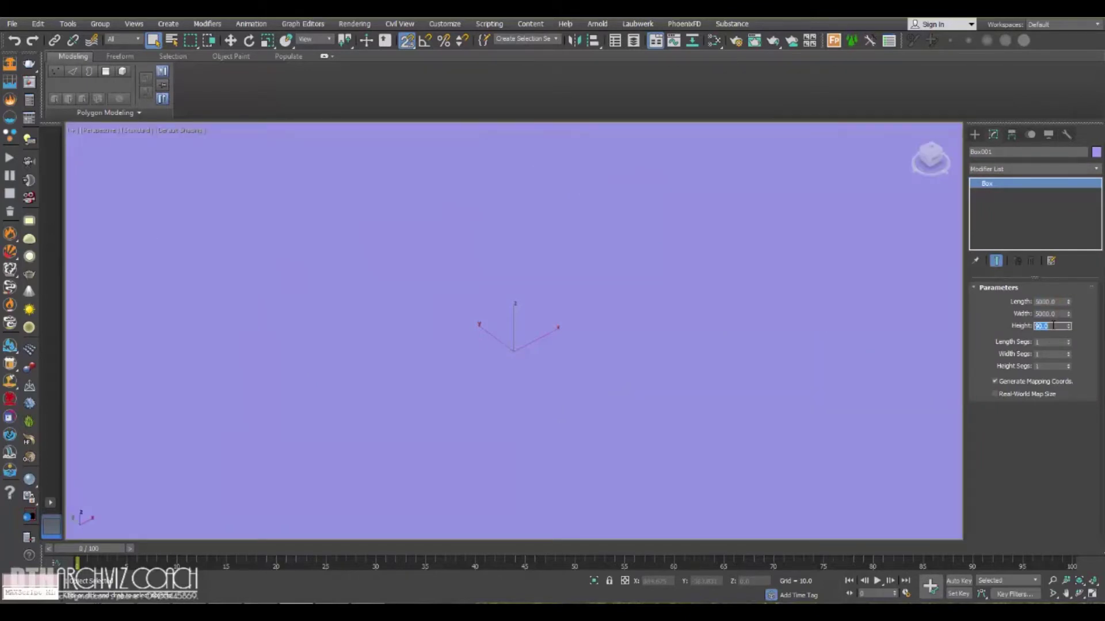
pyautogui.scroll(-8, 560, 357)
pyautogui.keyDown('alt'); pyautogui.moveTo(561, 359); pyautogui.dragTo(530, 364, button='middle'); pyautogui.keyUp('alt')
pyautogui.scroll(2, 535, 370)
pyautogui.press('t')
pyautogui.press('g')
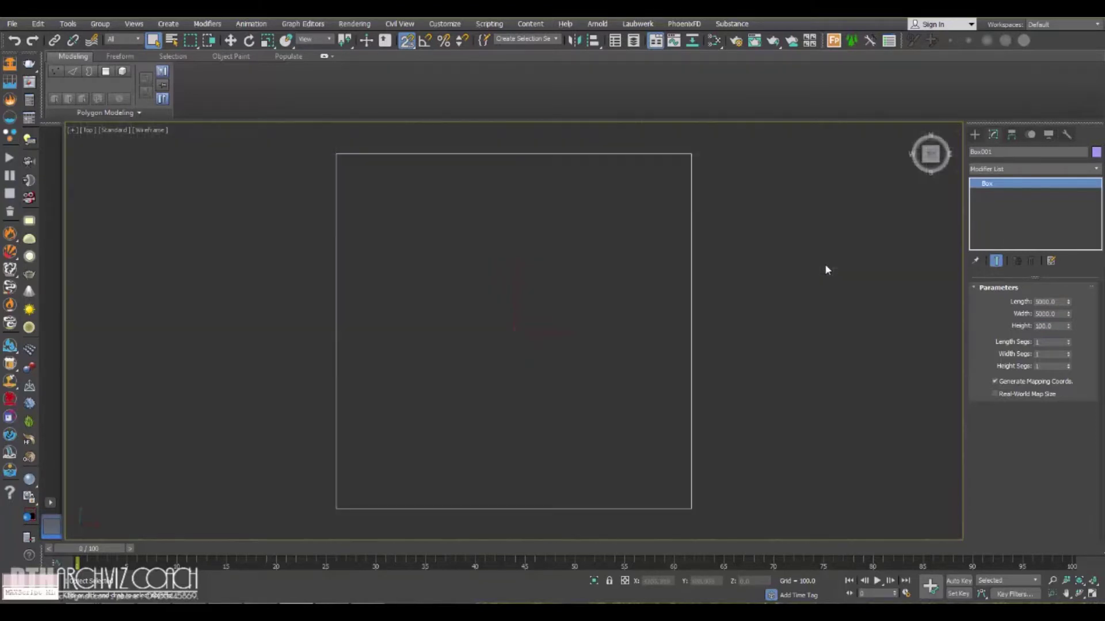
# Draw a 5000 by 5000 rectangle spline over the box in the top view, snapped to two opposite corners.
pyautogui.click(976, 136)
pyautogui.click(990, 152)
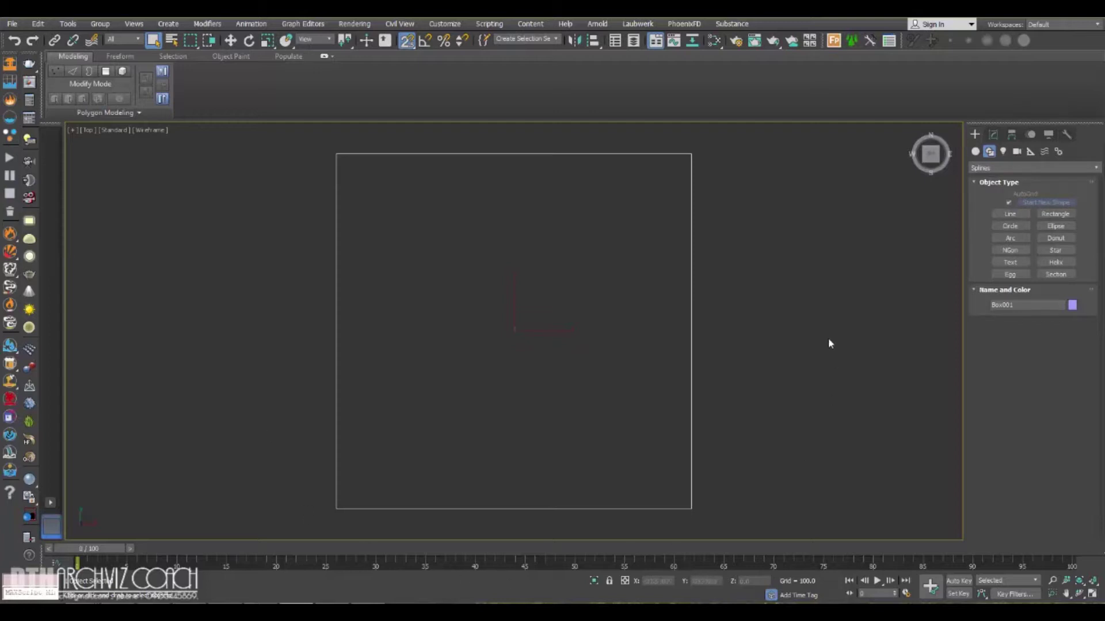
pyautogui.click(1071, 215)
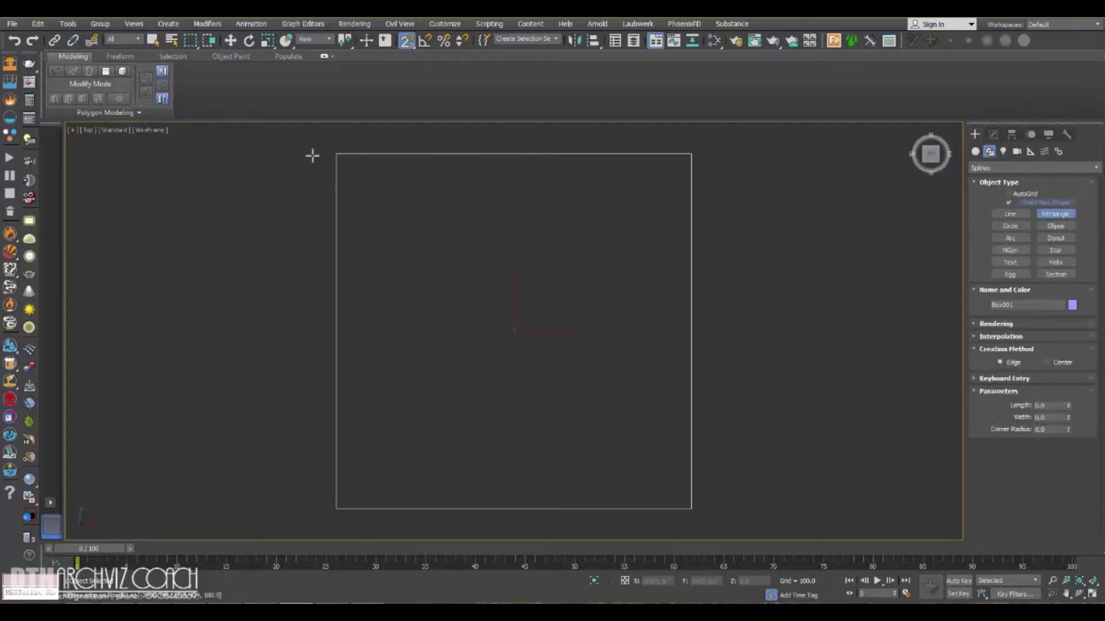
pyautogui.moveTo(340, 152); pyautogui.dragTo(689, 507)
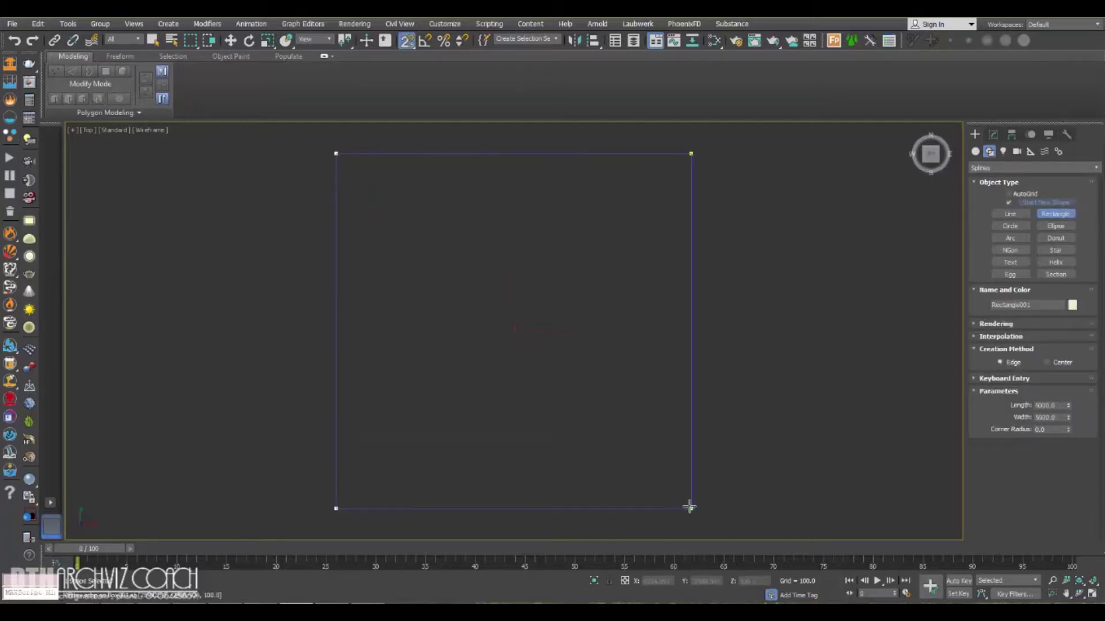
pyautogui.rightClick(697, 449)
pyautogui.keyDown('alt'); pyautogui.moveTo(537, 427); pyautogui.dragTo(535, 369, button='middle'); pyautogui.keyUp('alt')
pyautogui.scroll(2, 536, 369)
# Try to move the rectangle up to the box's top edge in the front view.
pyautogui.press('f')
pyautogui.press('z')
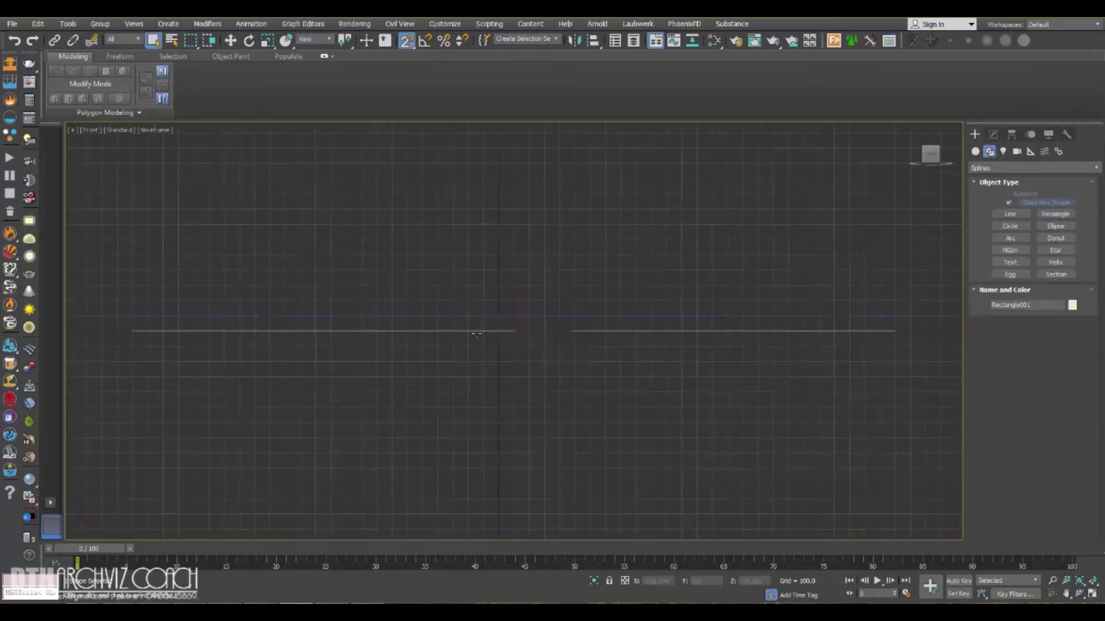
pyautogui.moveTo(517, 311); pyautogui.dragTo(519, 363, button='middle')
pyautogui.press('w')
pyautogui.moveTo(515, 353); pyautogui.dragTo(136, 368)
pyautogui.hotkey('ctrl', 'z')
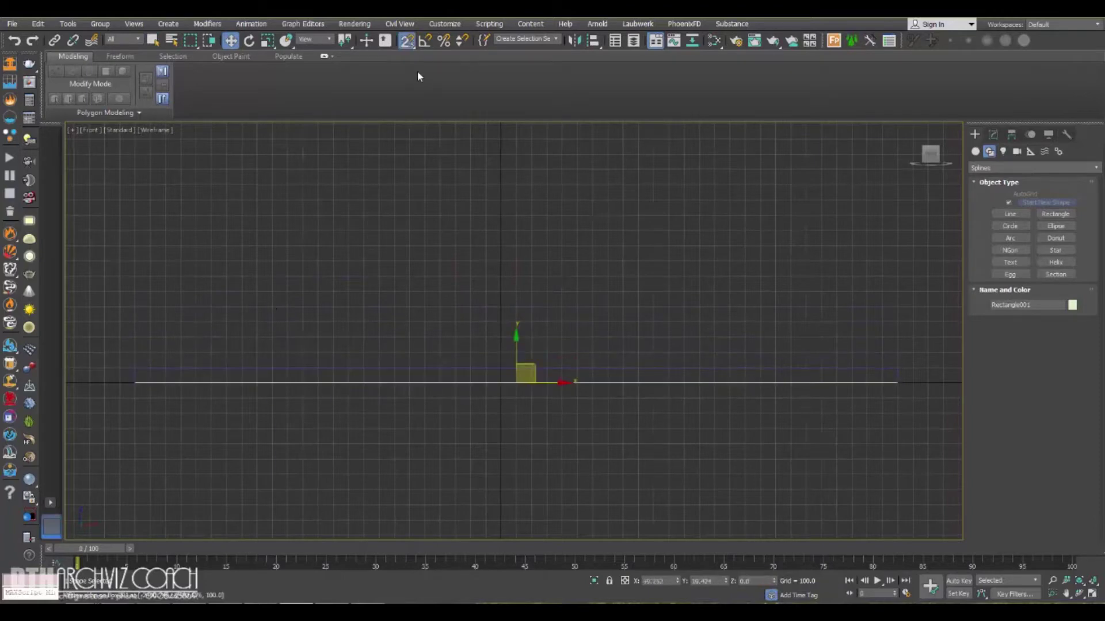
# Enable axis constraints for snapping and move the rectangle vertically onto the top edge of the box.
pyautogui.rightClick(408, 43)
pyautogui.click(506, 248)
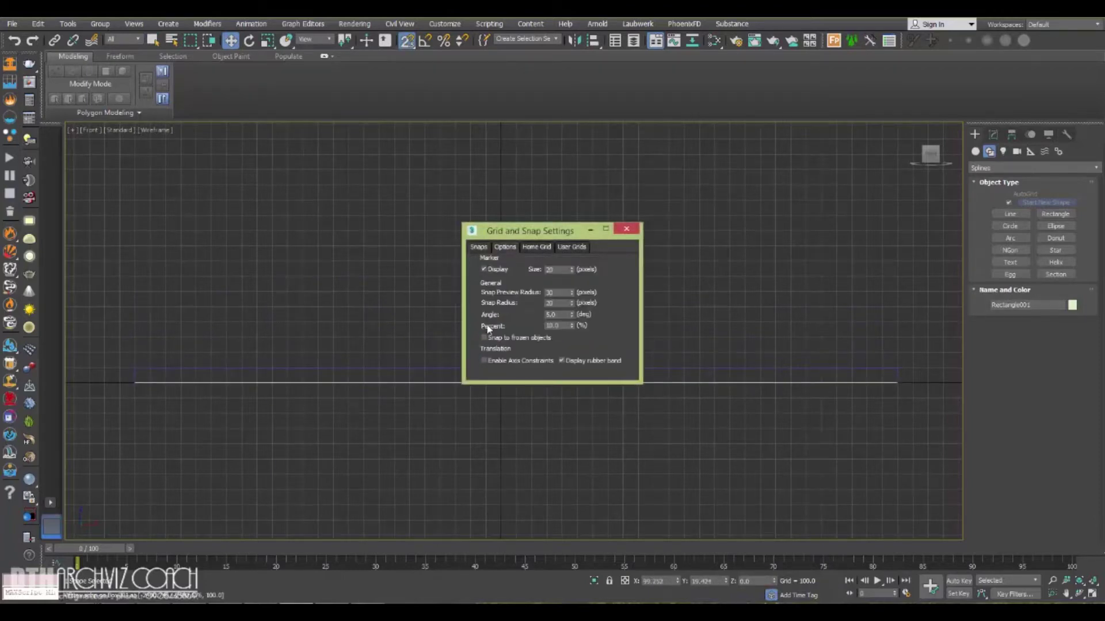
pyautogui.click(626, 231)
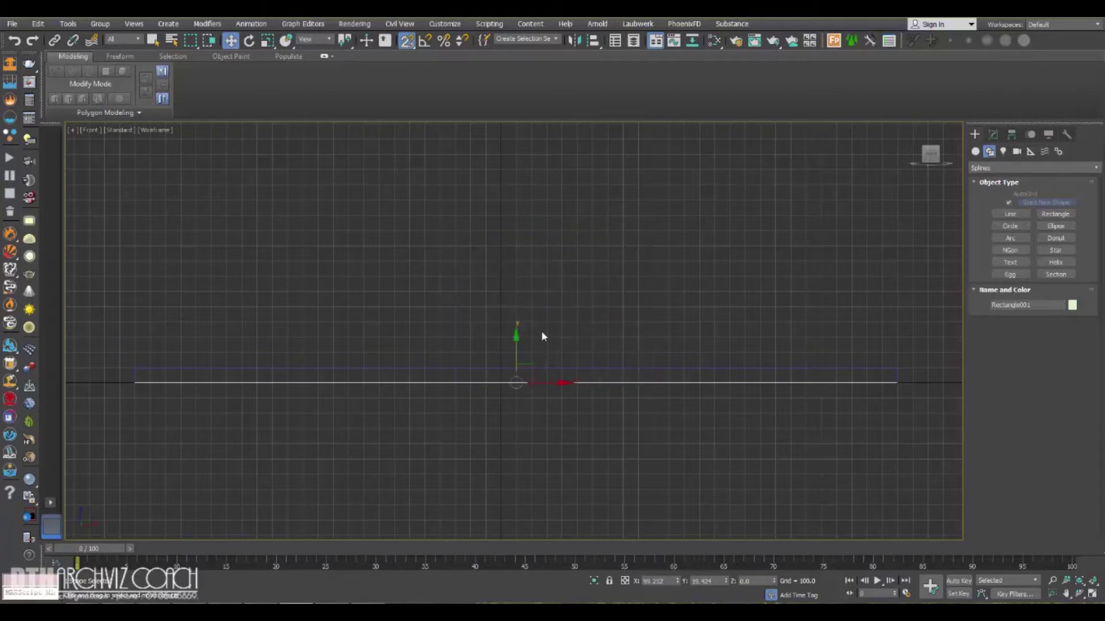
pyautogui.moveTo(516, 380); pyautogui.dragTo(137, 369)
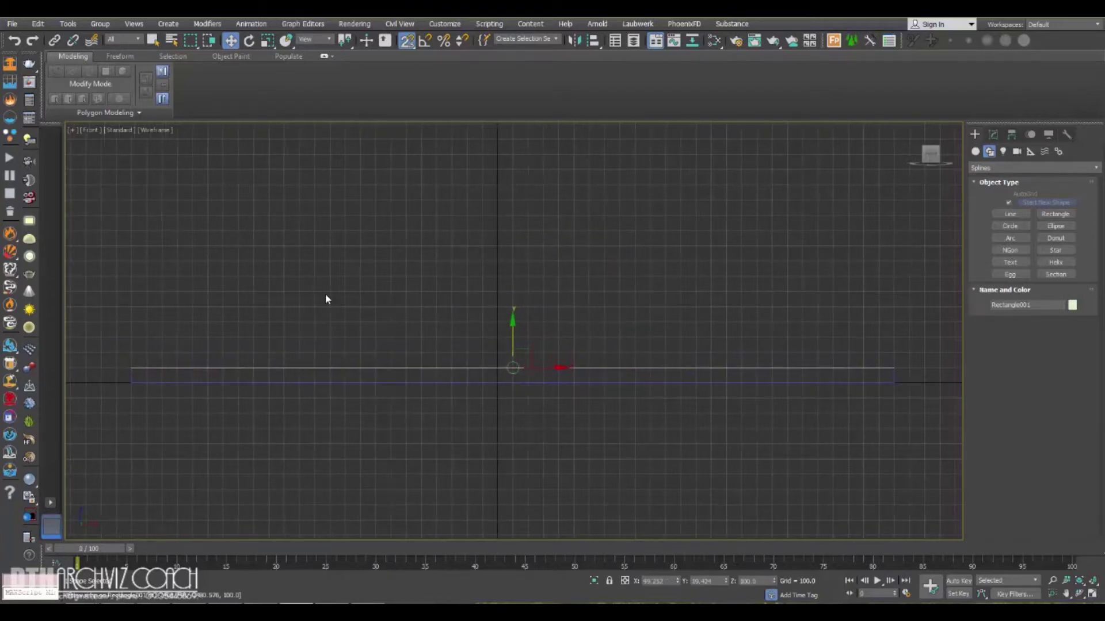
# Add the FloorGenerator modifier to the rectangle.
pyautogui.press('p')
pyautogui.keyDown('alt'); pyautogui.moveTo(459, 291); pyautogui.dragTo(464, 289, button='middle'); pyautogui.keyUp('alt')
pyautogui.moveTo(515, 349)
pyautogui.keyDown('alt'); pyautogui.mouseDown(button='middle')
pyautogui.moveTo(524, 333)
pyautogui.moveTo(513, 323)
pyautogui.moveTo(543, 300)
pyautogui.mouseUp(button='middle'); pyautogui.keyUp('alt')
pyautogui.scroll(-4, 523, 333)
pyautogui.scroll(2, 522, 325)
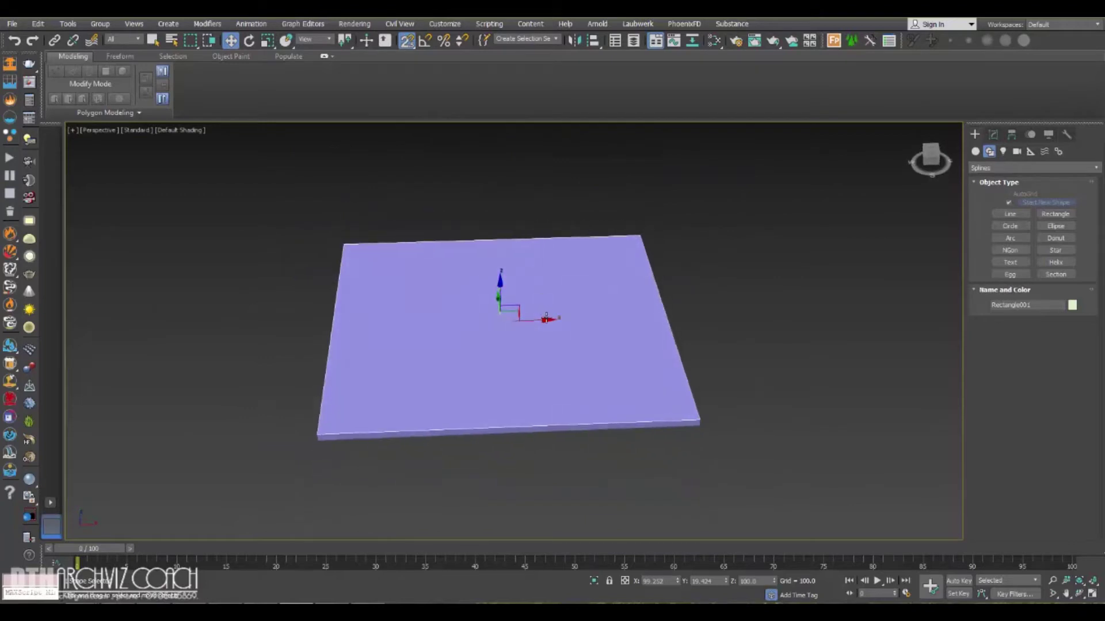
pyautogui.click(993, 136)
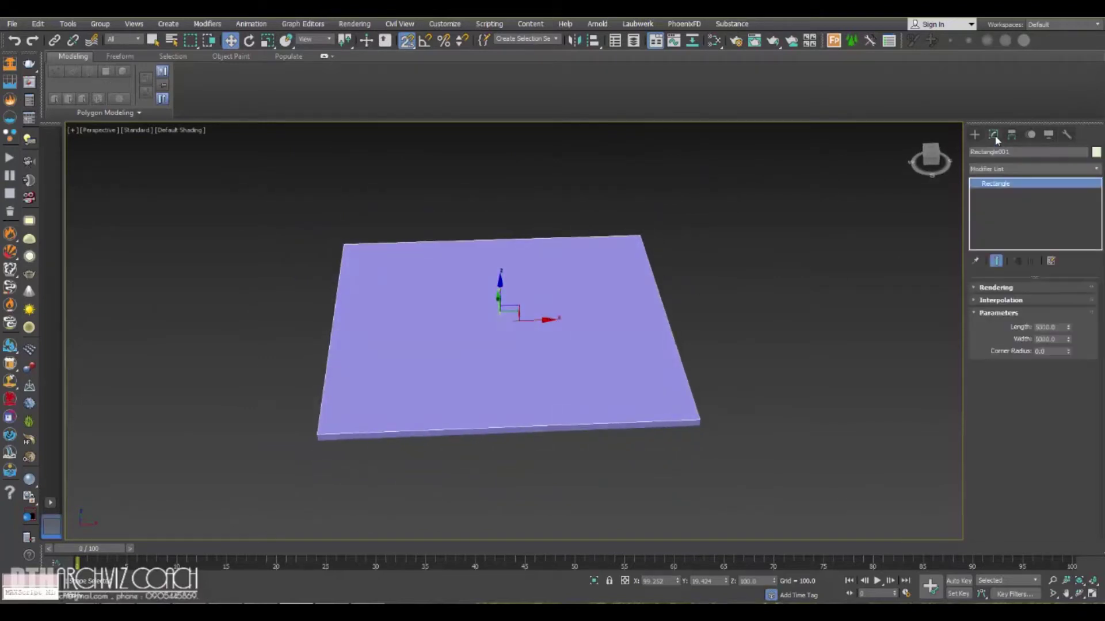
pyautogui.click(1011, 170)
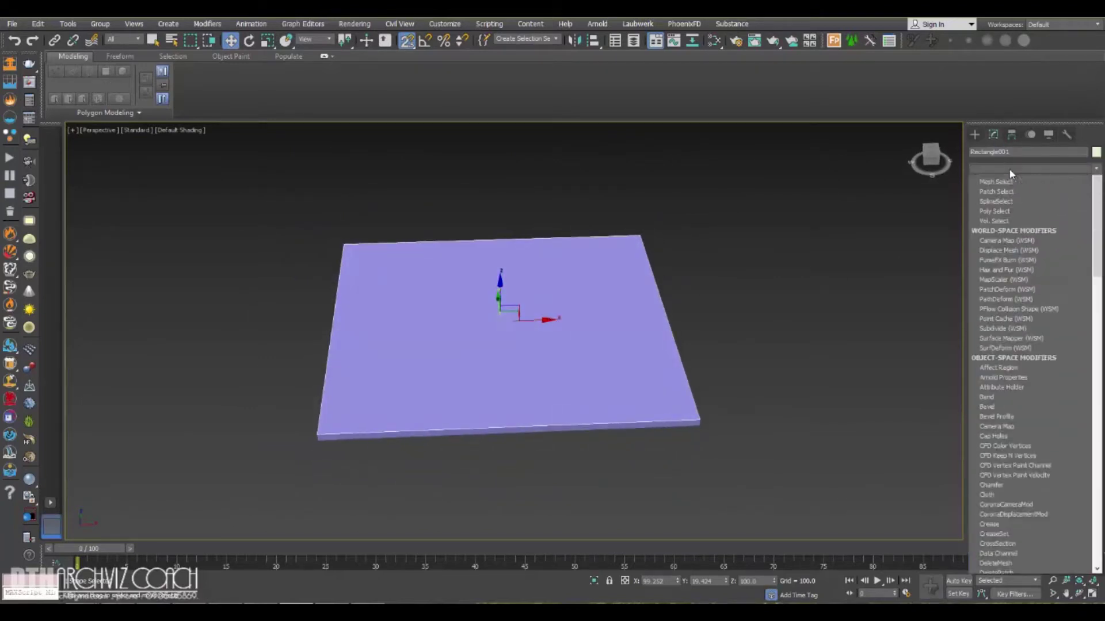
pyautogui.press('f')
pyautogui.press('f')
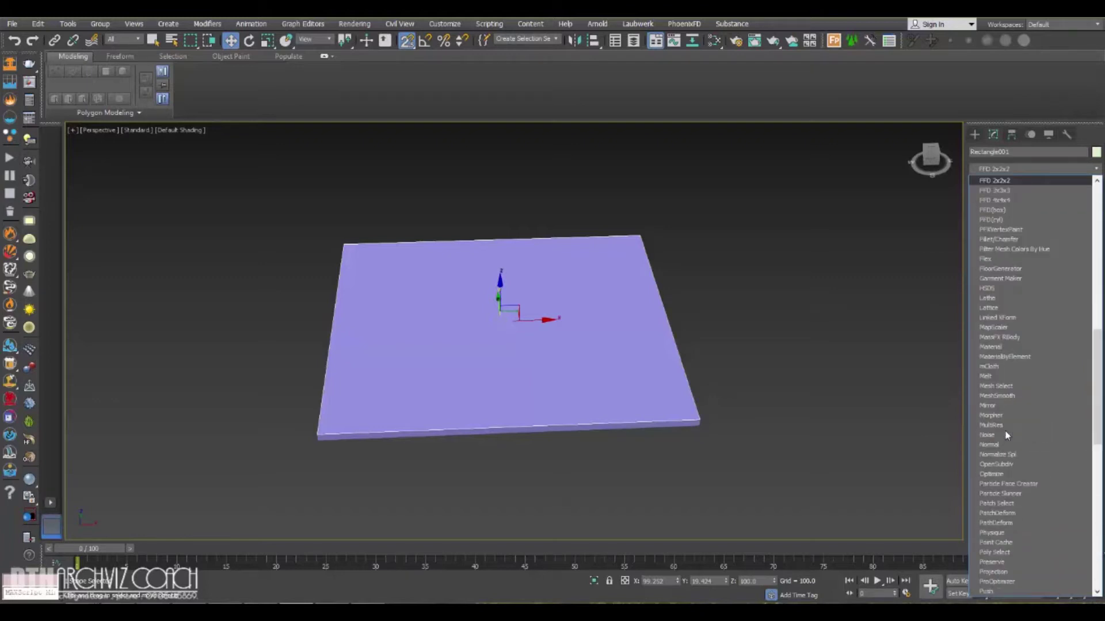
pyautogui.click(1014, 269)
# Show the generated floor in the top view with Clay shading and edged faces.
pyautogui.press('t')
pyautogui.scroll(5, 572, 389)
pyautogui.press('z')
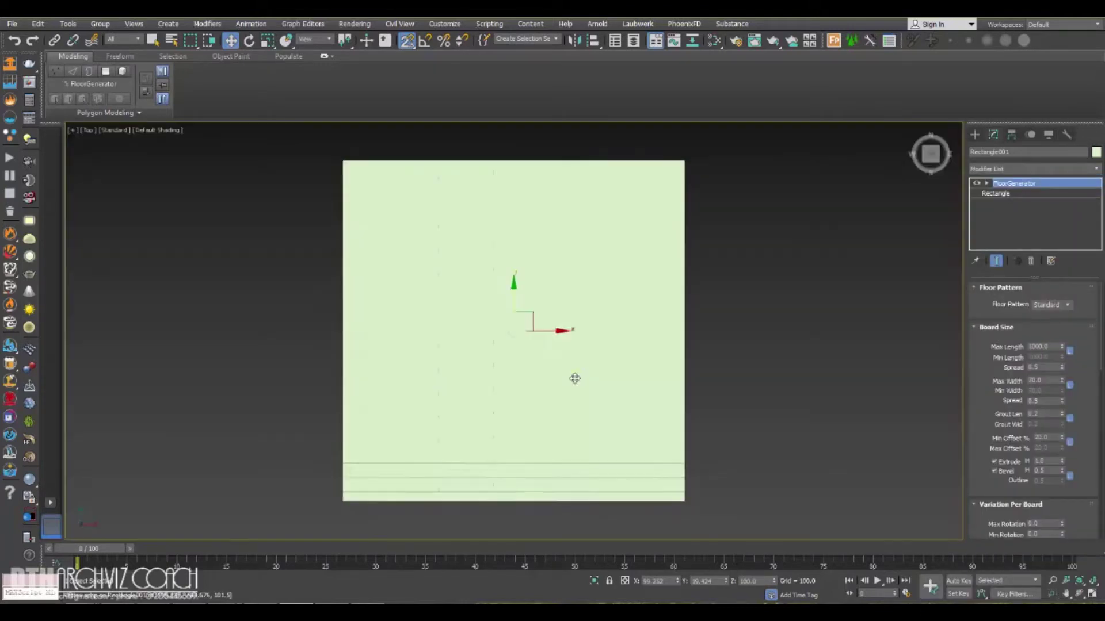
pyautogui.click(165, 135)
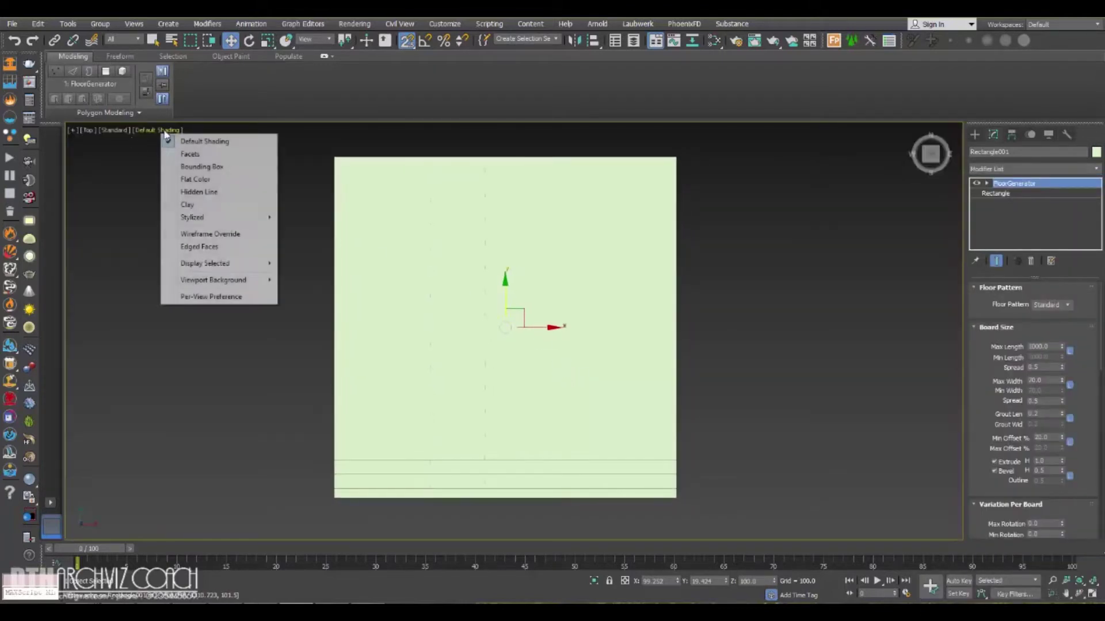
pyautogui.click(190, 204)
pyautogui.scroll(2, 570, 377)
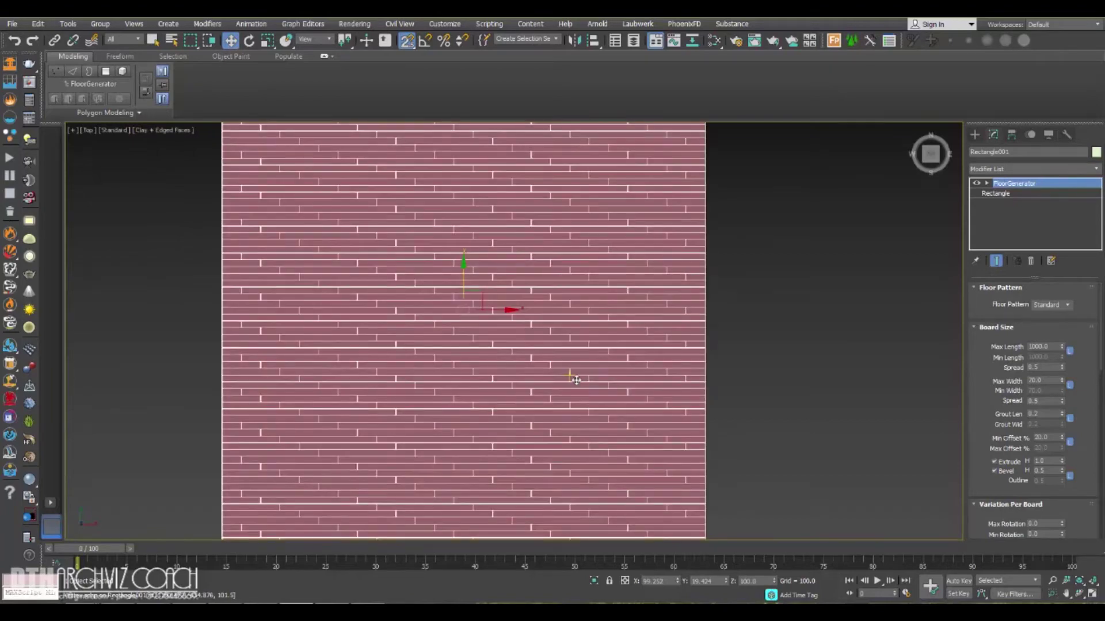
pyautogui.moveTo(973, 420); pyautogui.dragTo(968, 480)
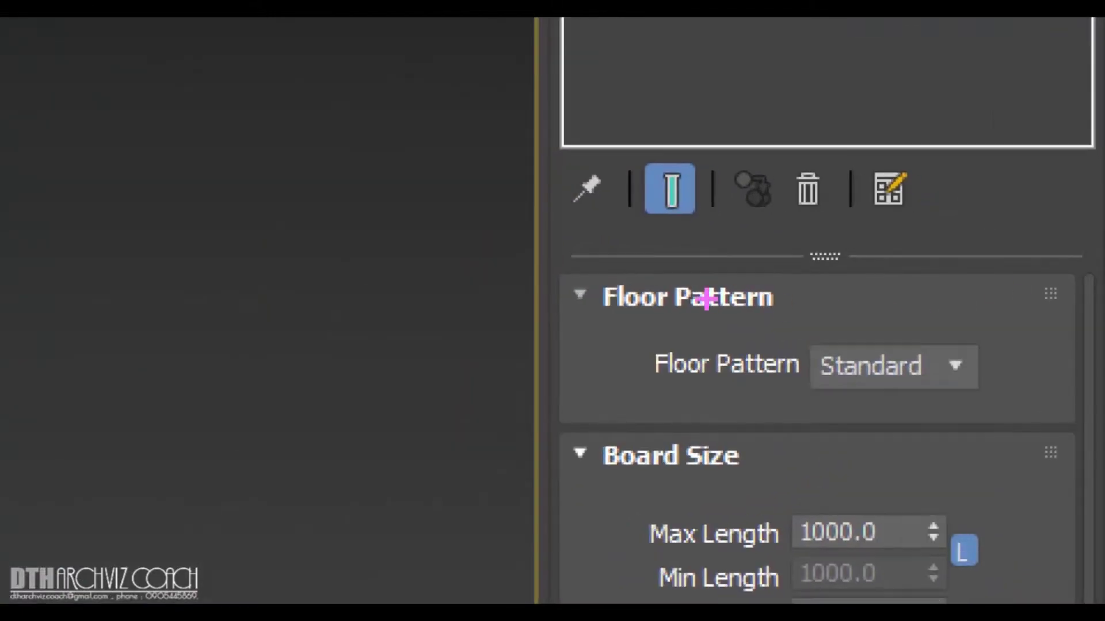
pyautogui.moveTo(662, 271)
pyautogui.keyDown('ctrl'); pyautogui.mouseDown()
pyautogui.moveTo(927, 409)
pyautogui.moveTo(995, 426)
pyautogui.mouseUp(); pyautogui.keyUp('ctrl')
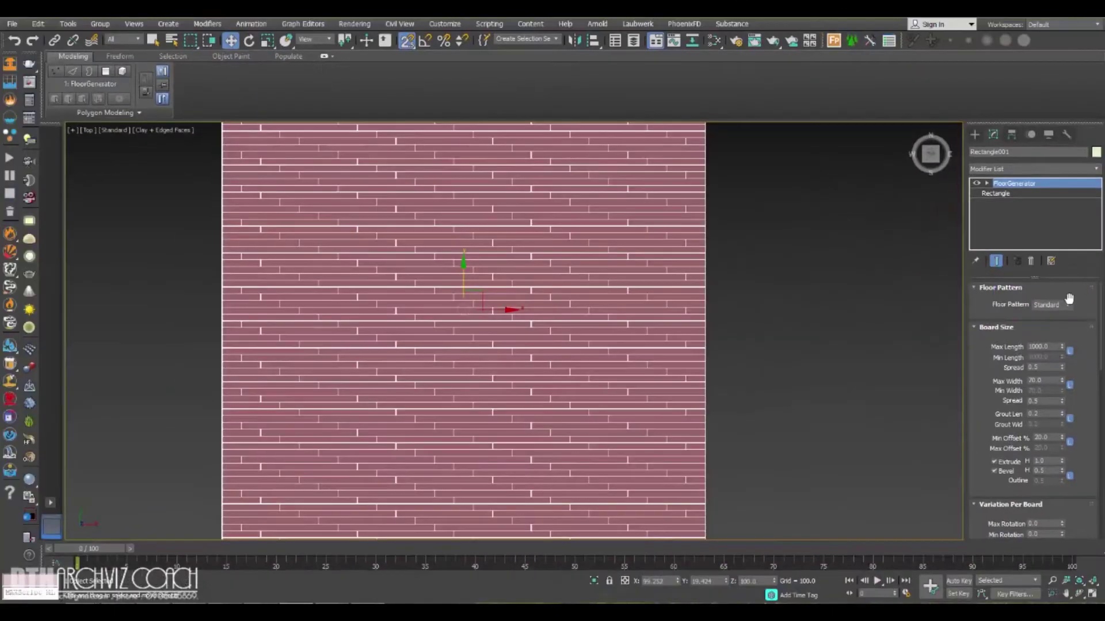
# Try the Herringbone floor pattern and switch the FloorGenerator pattern to Chevron.
pyautogui.moveTo(592, 271); pyautogui.dragTo(649, 275)
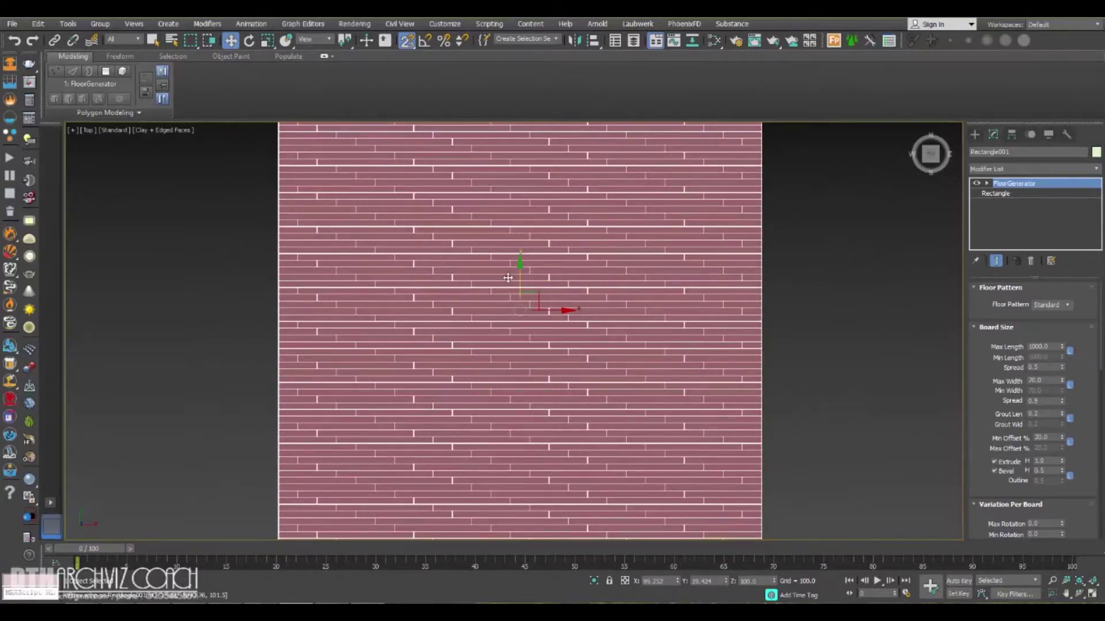
pyautogui.click(1066, 308)
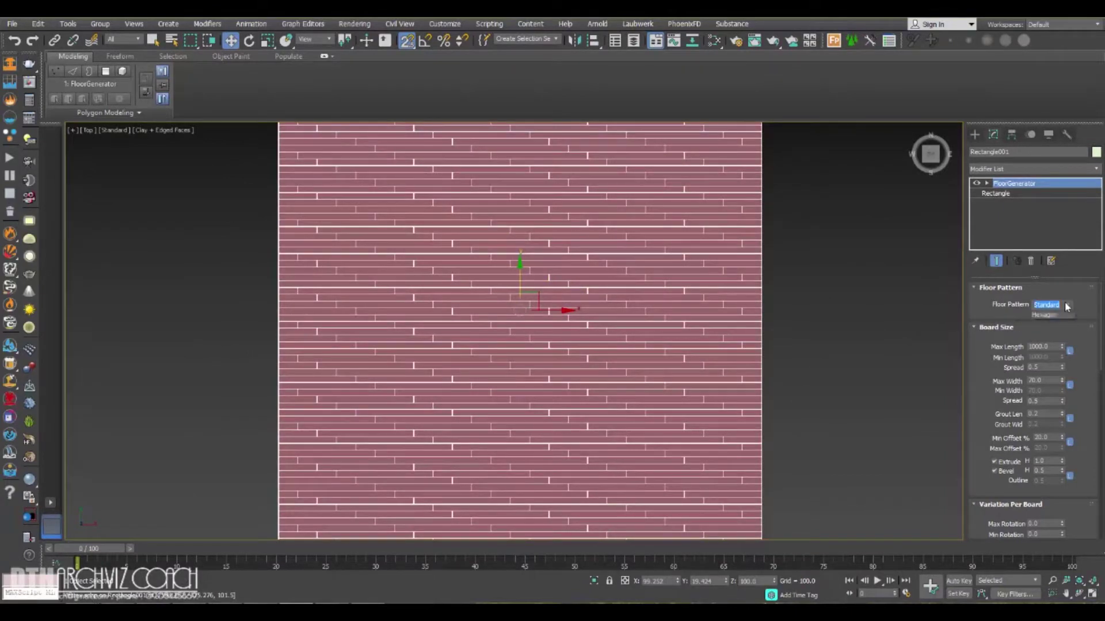
pyautogui.click(1057, 328)
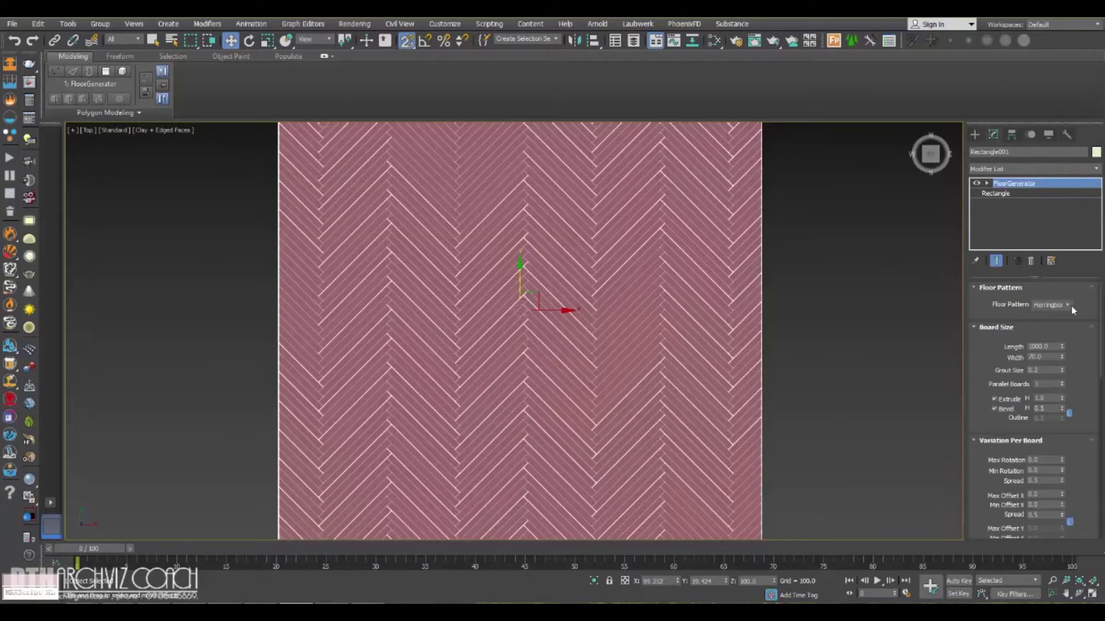
pyautogui.click(1065, 305)
pyautogui.click(1060, 335)
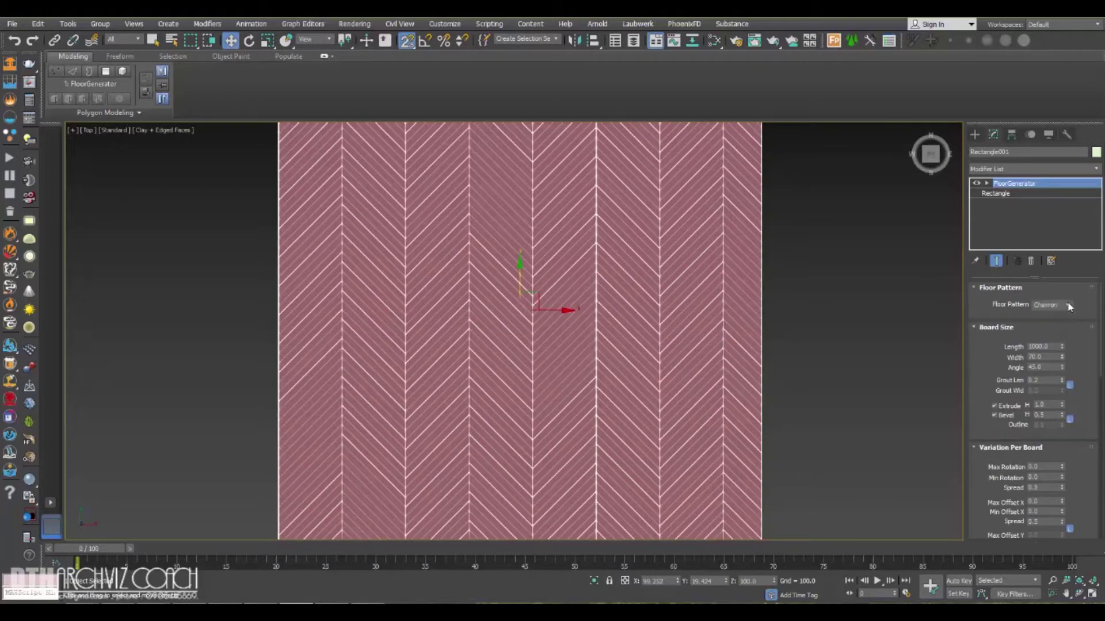
# Try the Basket Weave and Hexagon floor patterns on the generated floor.
pyautogui.click(1068, 306)
pyautogui.click(1062, 336)
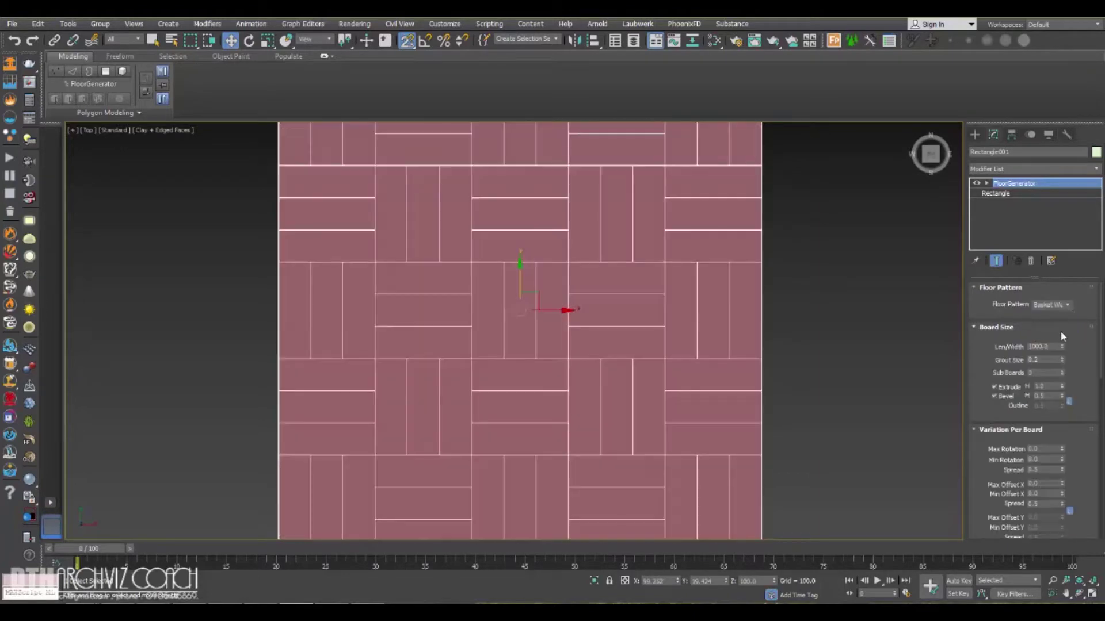
pyautogui.click(1066, 305)
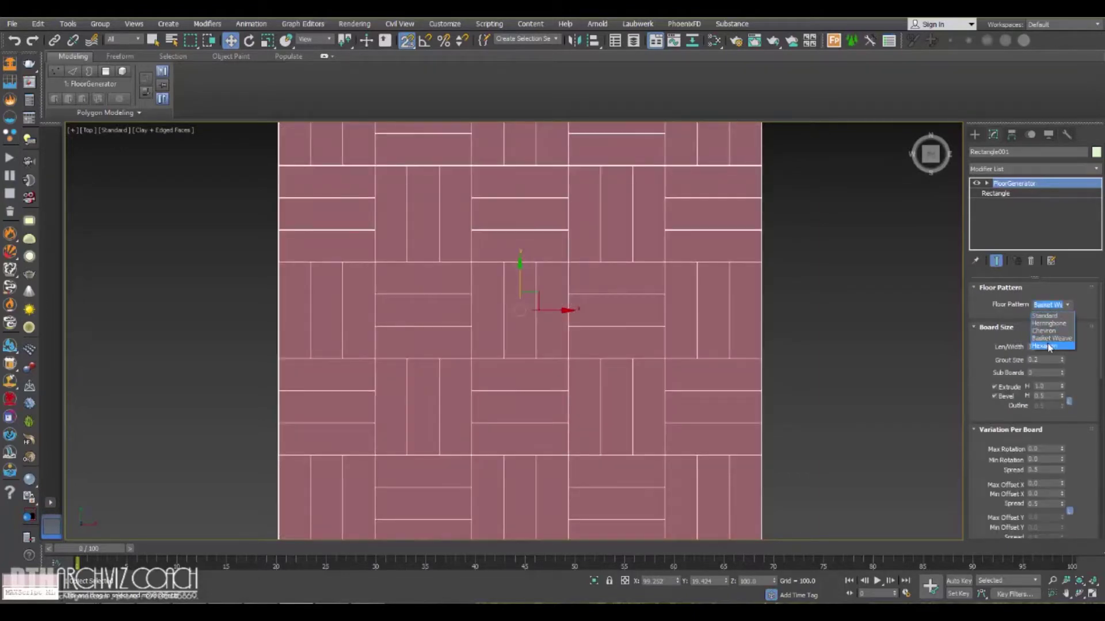
pyautogui.click(1048, 346)
pyautogui.scroll(-2, 486, 315)
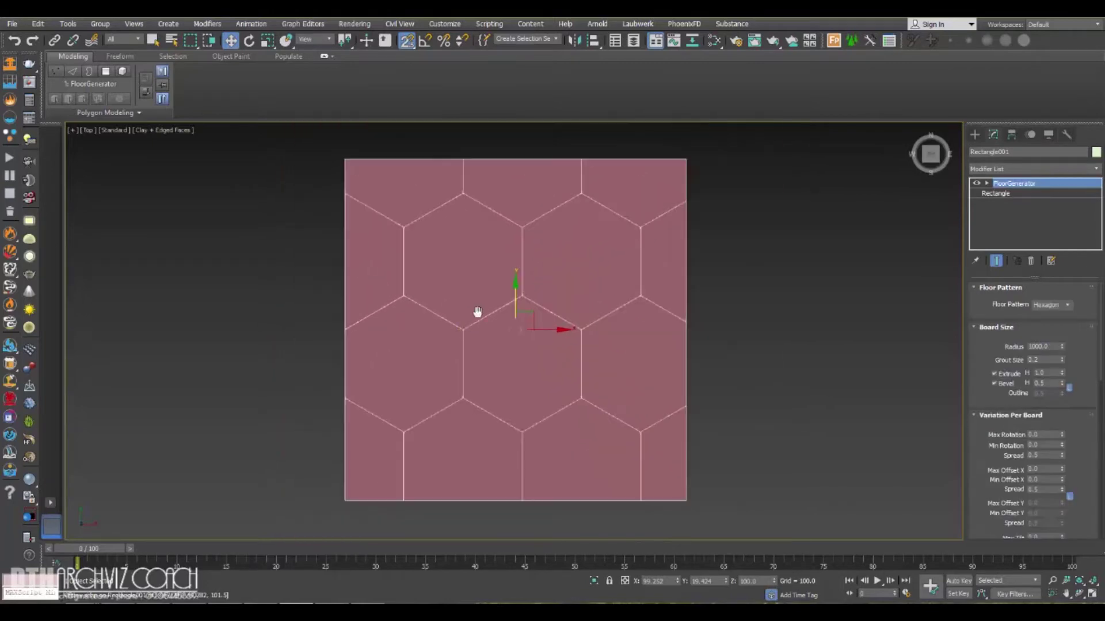
pyautogui.moveTo(527, 358)
pyautogui.mouseDown(button='middle')
pyautogui.moveTo(515, 344)
pyautogui.moveTo(525, 338)
pyautogui.mouseUp(button='middle')
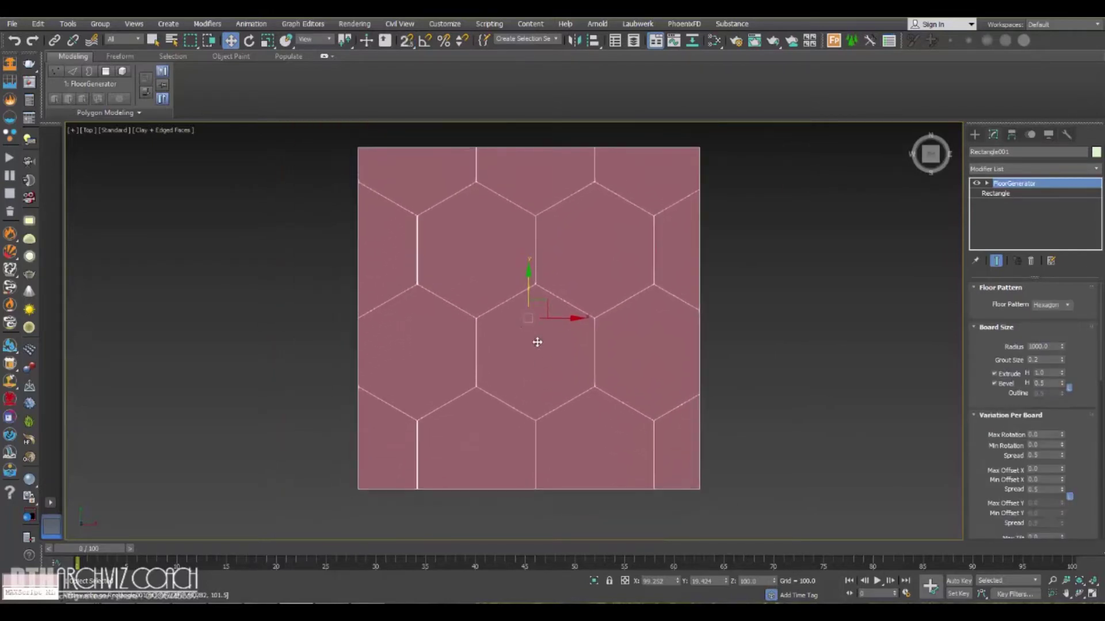
# Set the FloorGenerator pattern to Standard.
pyautogui.click(1068, 305)
pyautogui.click(1047, 315)
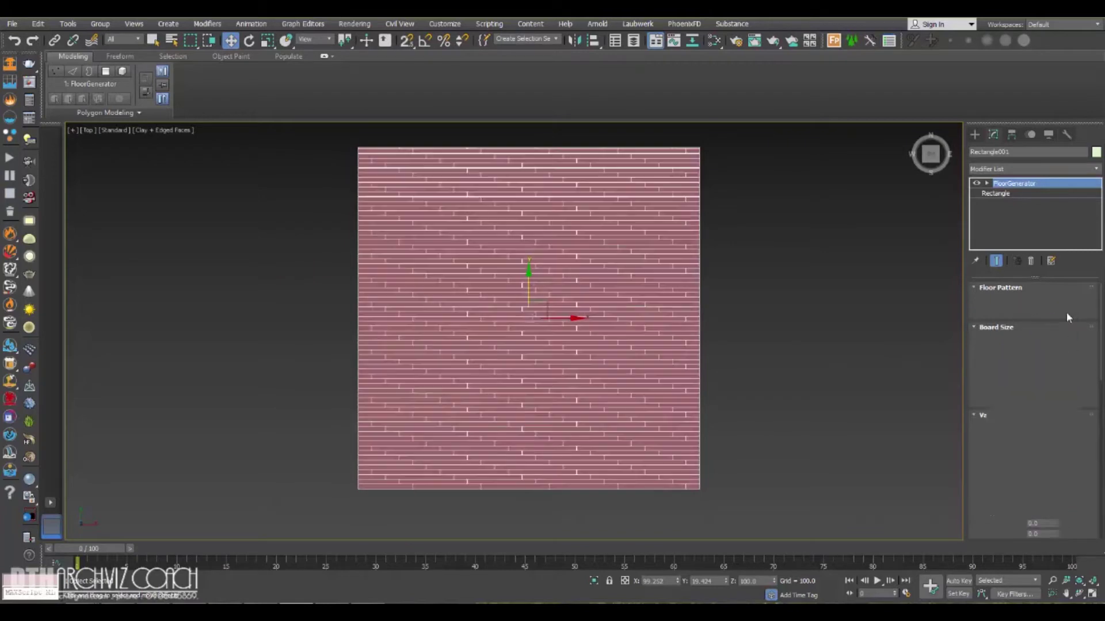
pyautogui.moveTo(732, 321); pyautogui.dragTo(730, 321, button='middle')
pyautogui.scroll(-2, 991, 387)
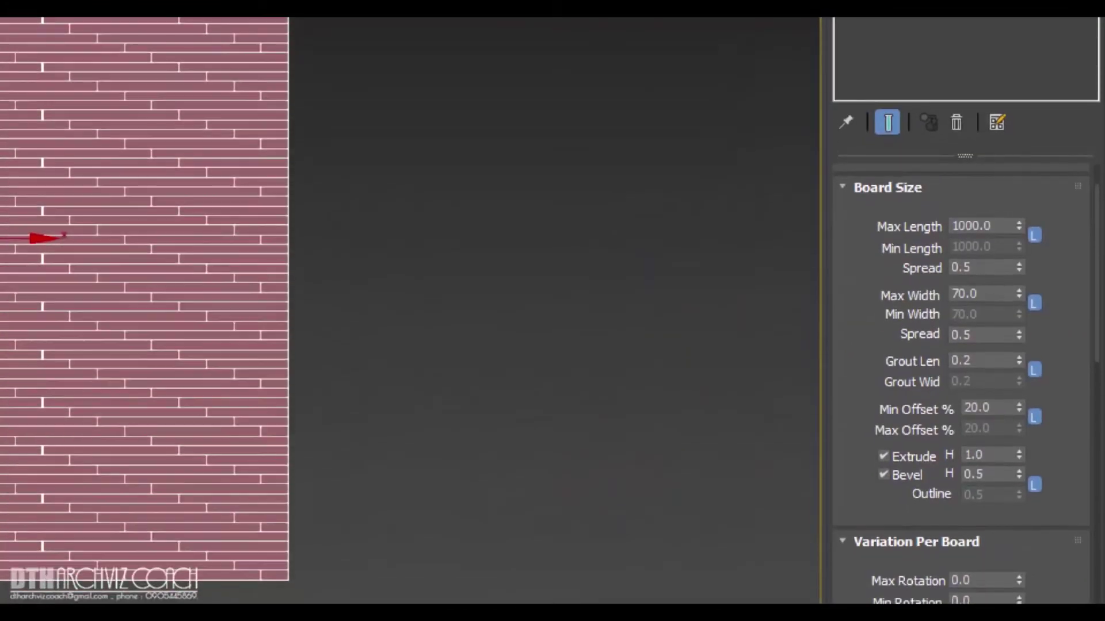
pyautogui.moveTo(863, 212)
pyautogui.keyDown('ctrl'); pyautogui.mouseDown()
pyautogui.moveTo(1063, 268)
pyautogui.moveTo(1072, 256)
pyautogui.mouseUp(); pyautogui.keyUp('ctrl')
pyautogui.moveTo(850, 280)
pyautogui.mouseDown()
pyautogui.moveTo(1007, 280)
pyautogui.moveTo(1062, 299)
pyautogui.moveTo(1069, 320)
pyautogui.mouseUp()
pyautogui.moveTo(871, 344); pyautogui.dragTo(1052, 373)
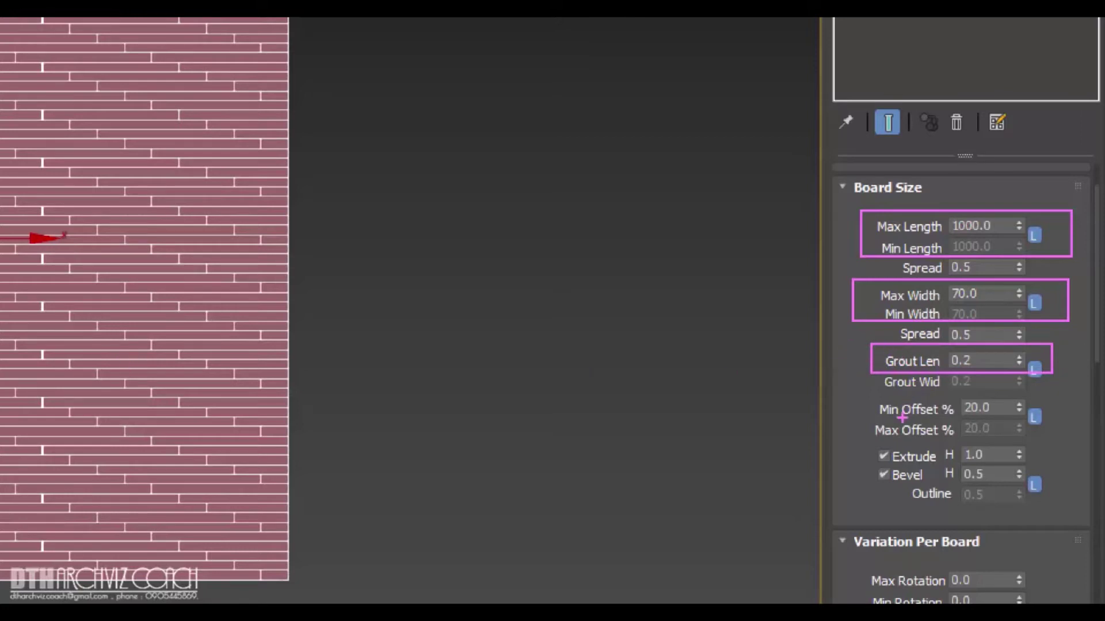
pyautogui.moveTo(865, 444)
pyautogui.mouseDown()
pyautogui.moveTo(955, 464)
pyautogui.moveTo(1078, 454)
pyautogui.moveTo(1051, 445)
pyautogui.mouseUp()
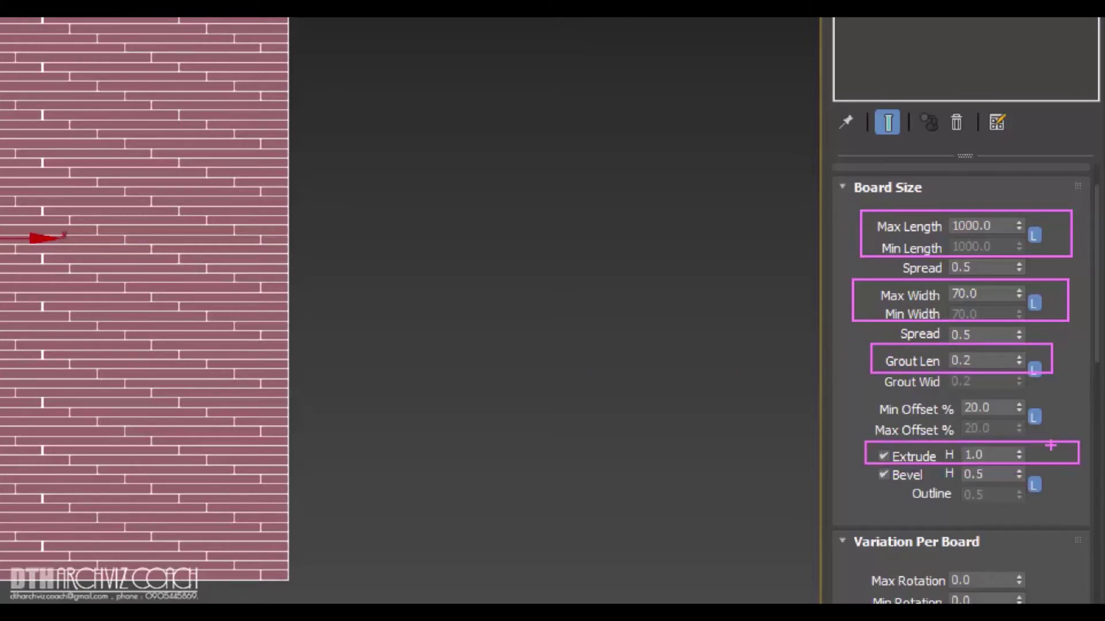
pyautogui.press('Escape')
pyautogui.moveTo(587, 305)
pyautogui.mouseDown(button='middle')
pyautogui.moveTo(604, 303)
pyautogui.moveTo(572, 294)
pyautogui.mouseUp(button='middle')
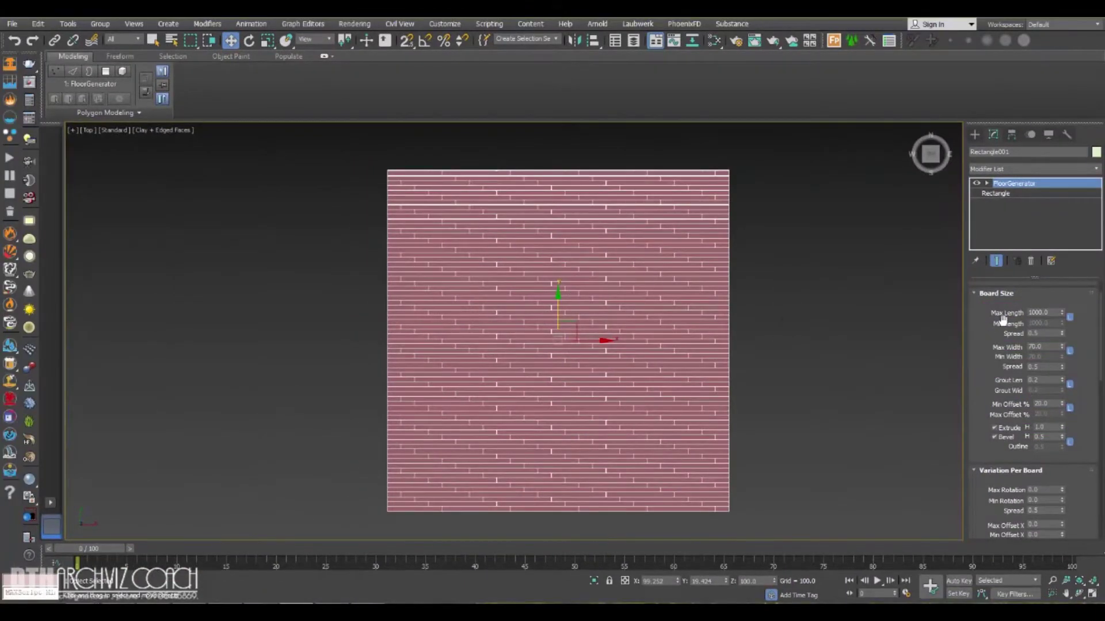
# Set the floorboards' Max Length to 1200 and Max Width to 120.
pyautogui.scroll(4, 607, 341)
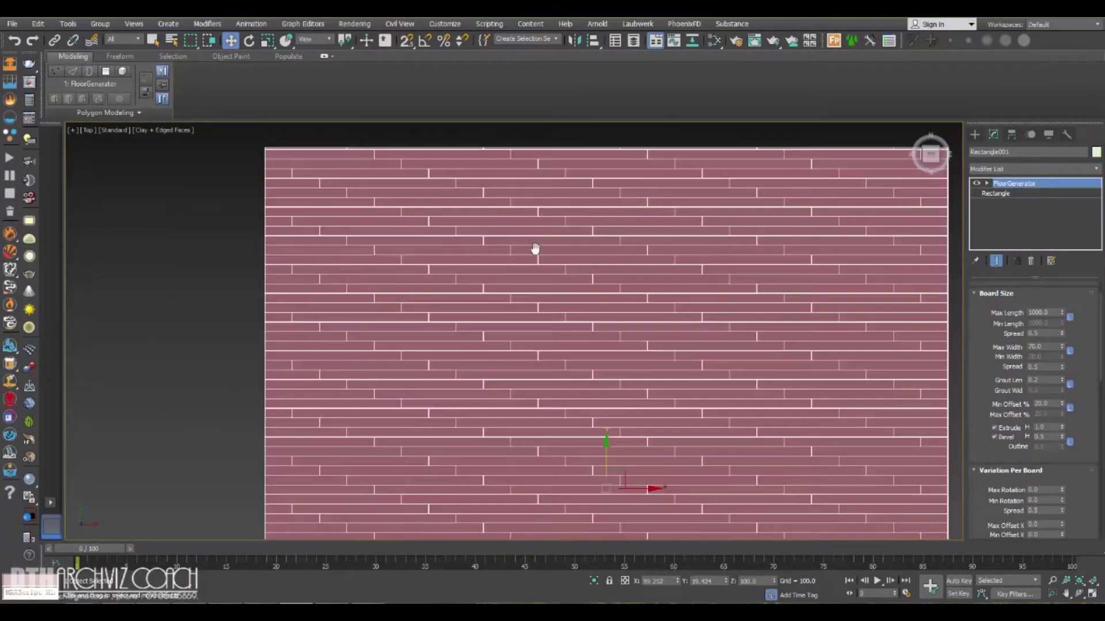
pyautogui.moveTo(536, 249); pyautogui.dragTo(508, 273, button='middle')
pyautogui.moveTo(377, 218); pyautogui.dragTo(483, 264, button='middle')
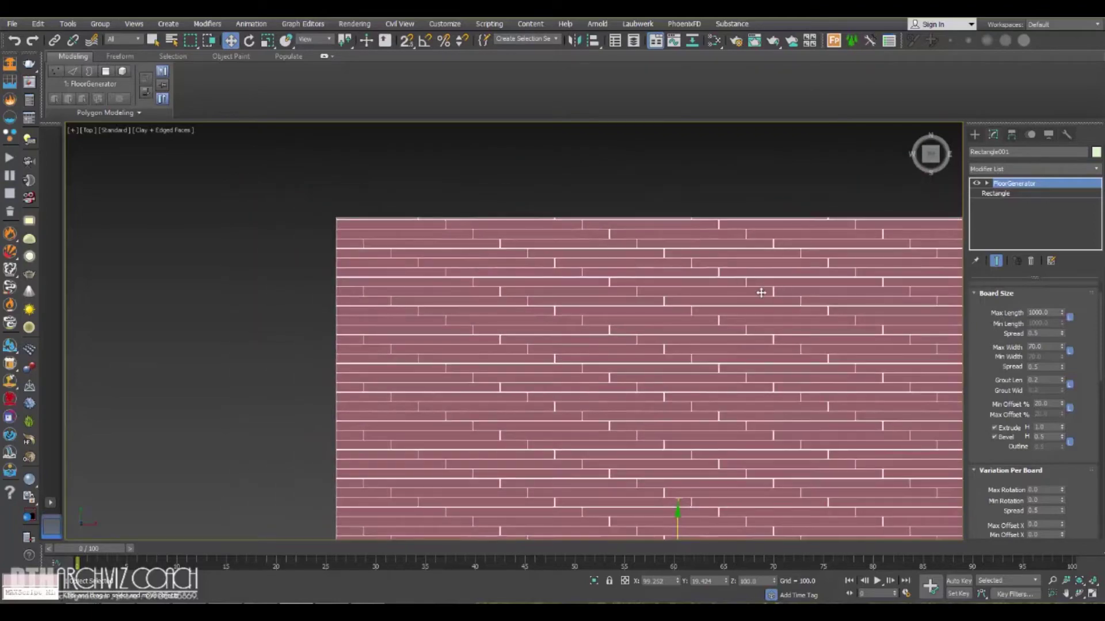
pyautogui.click(1031, 312)
pyautogui.write('1200')
pyautogui.press('Return')
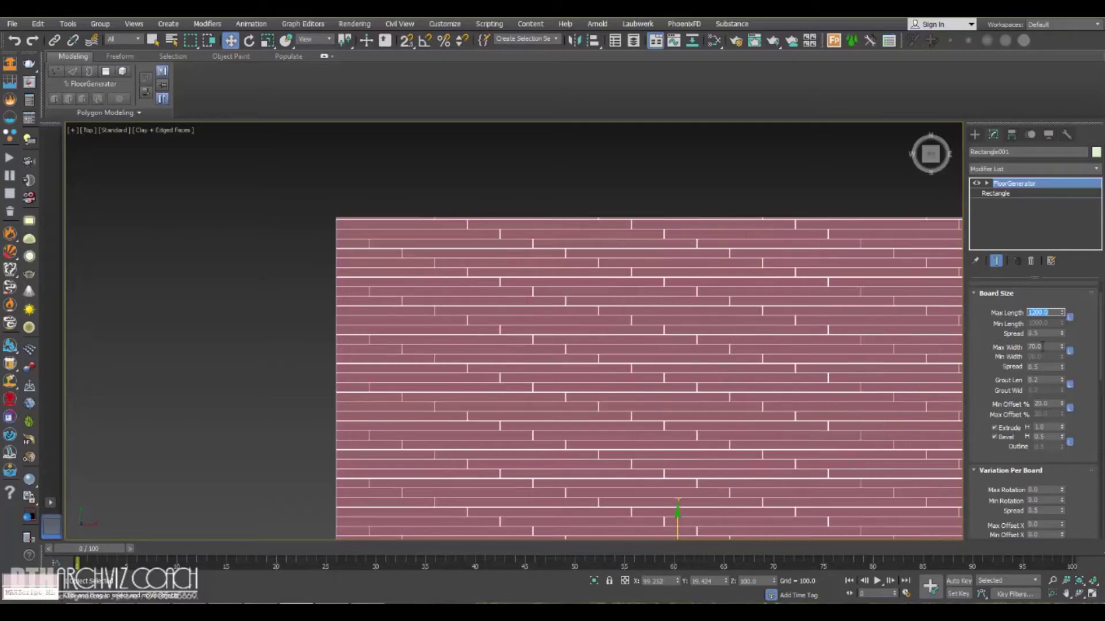
pyautogui.doubleClick(1039, 346)
pyautogui.write('120')
pyautogui.press('Return')
# Set the grout gap length between the boards to 0.5.
pyautogui.scroll(-2, 748, 292)
pyautogui.moveTo(748, 291); pyautogui.dragTo(554, 424, button='middle')
pyautogui.scroll(-2, 690, 235)
pyautogui.scroll(3, 432, 380)
pyautogui.press('t')
pyautogui.press('z')
pyautogui.scroll(2, 504, 352)
pyautogui.moveTo(505, 352); pyautogui.dragTo(530, 432, button='middle')
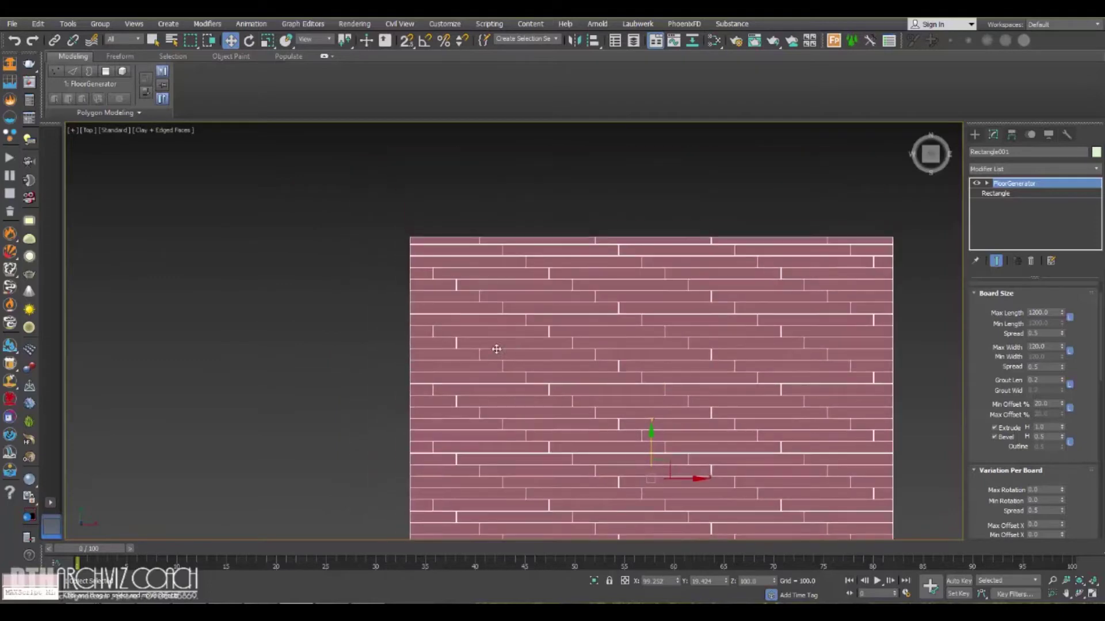
pyautogui.scroll(9, 437, 320)
pyautogui.scroll(4, 288, 380)
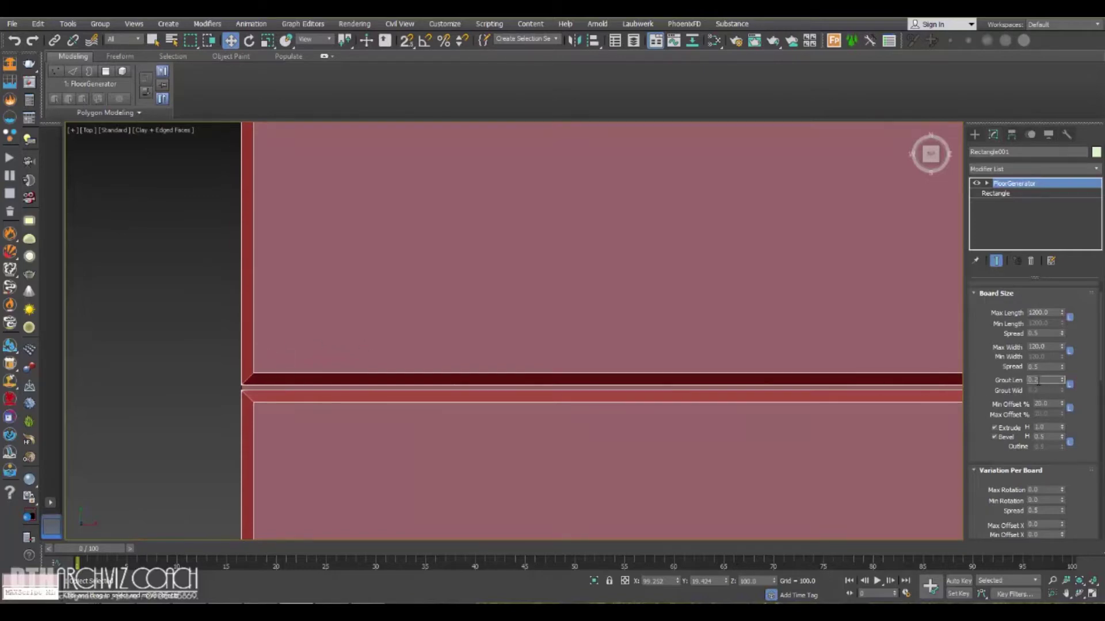
pyautogui.write('5')
pyautogui.press('Return')
# Try board extrude heights of 4 and 8, checking the thickness in the front view.
pyautogui.moveTo(558, 368); pyautogui.dragTo(547, 402, button='middle')
pyautogui.scroll(-12, 547, 397)
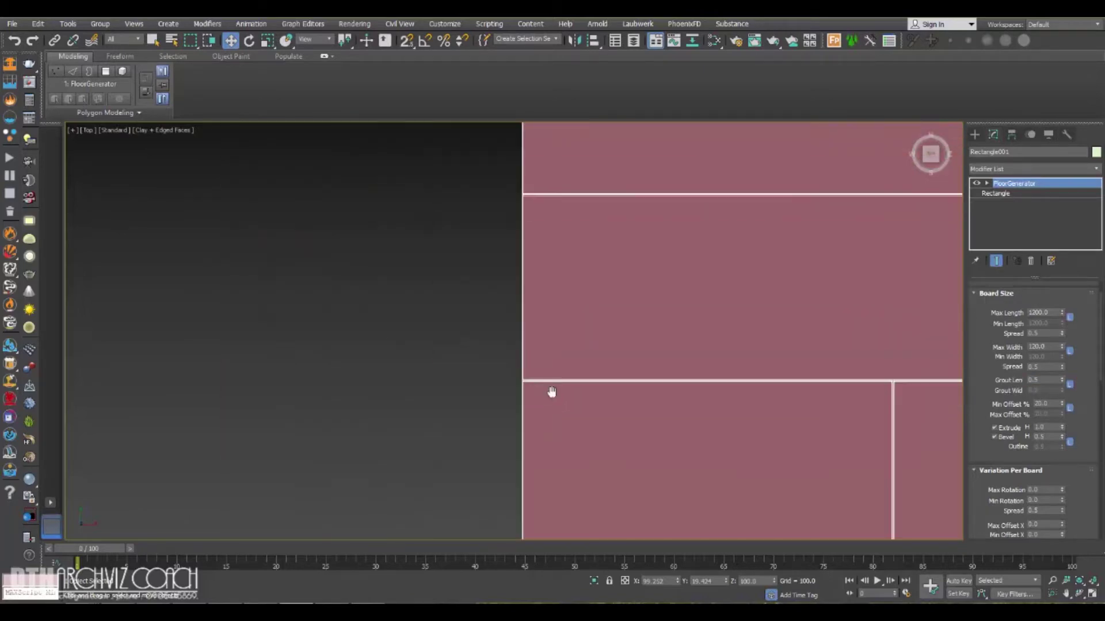
pyautogui.scroll(-10, 543, 384)
pyautogui.keyDown('alt'); pyautogui.moveTo(566, 518); pyautogui.dragTo(570, 380, button='middle'); pyautogui.keyUp('alt')
pyautogui.scroll(6, 575, 458)
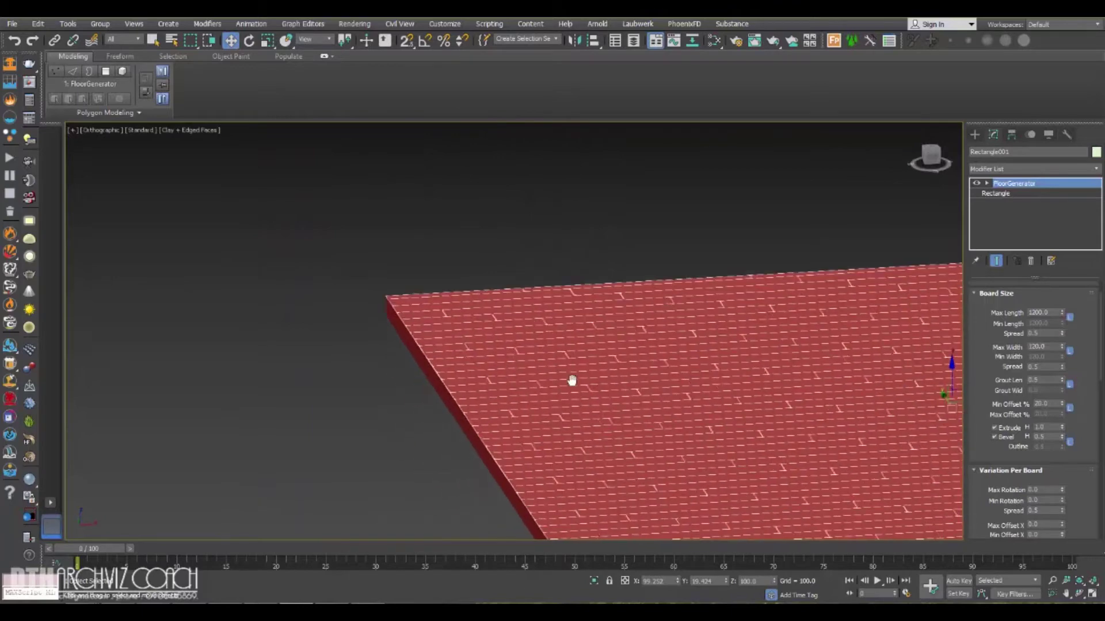
pyautogui.press('f')
pyautogui.scroll(3, 497, 337)
pyautogui.scroll(12, 554, 318)
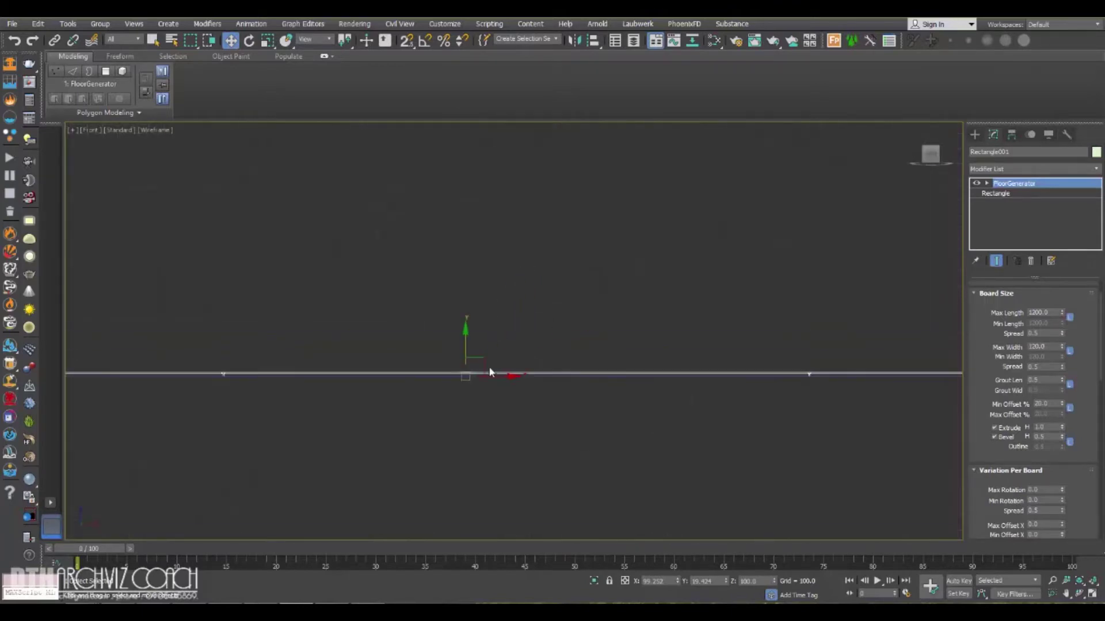
pyautogui.moveTo(383, 412); pyautogui.dragTo(614, 376, button='middle')
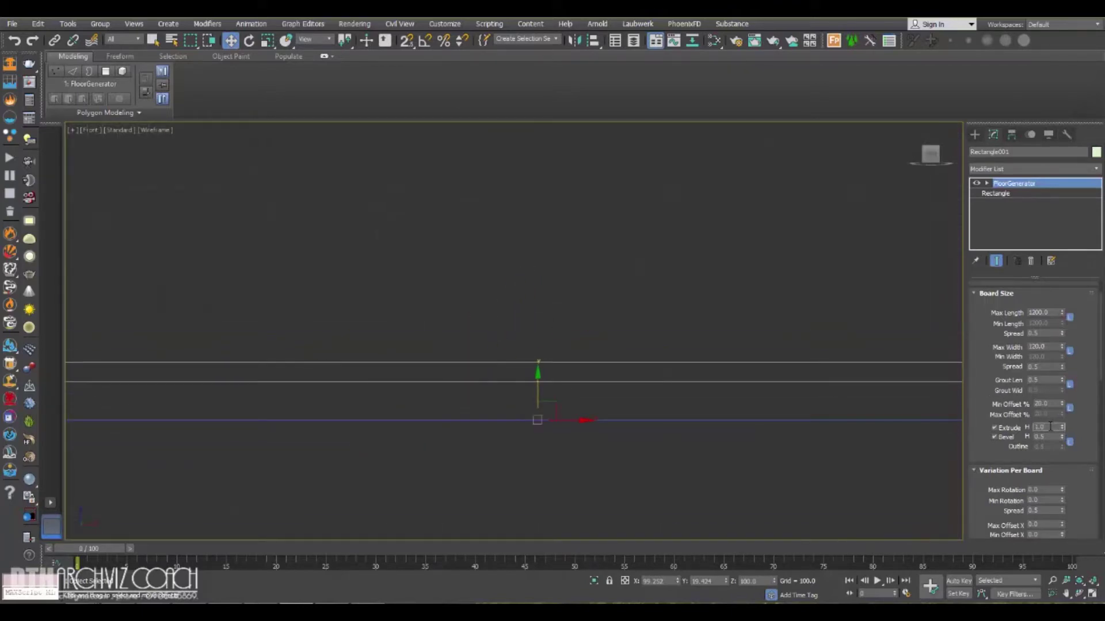
pyautogui.write('4')
pyautogui.press('Return')
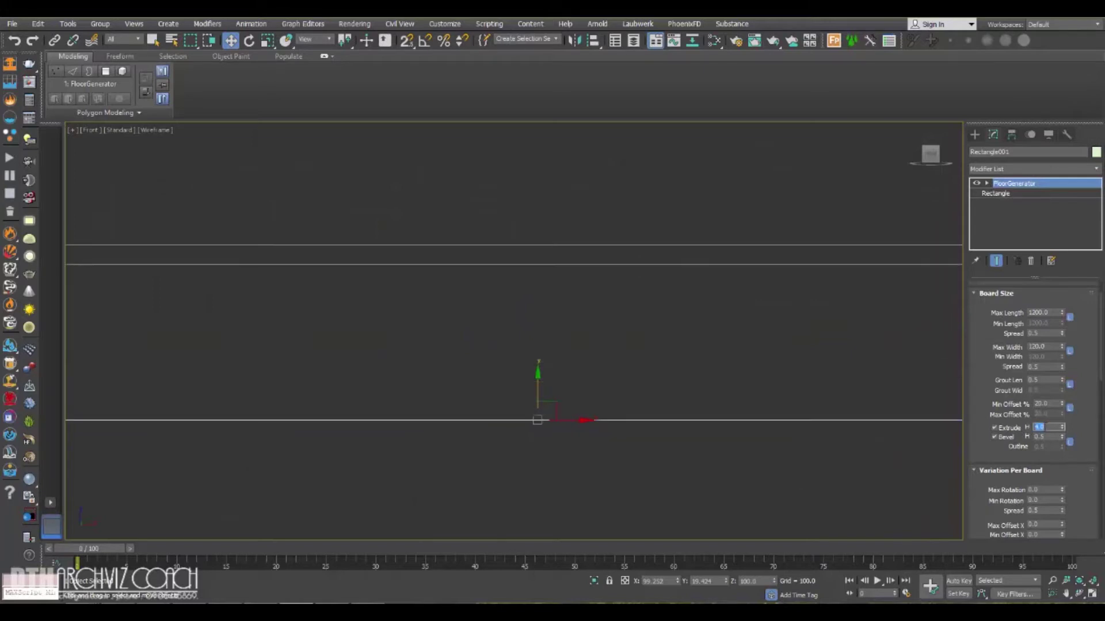
pyautogui.press('Return')
# Set the floorboards' extrude height to 5.
pyautogui.moveTo(765, 360); pyautogui.dragTo(713, 395, button='middle')
pyautogui.scroll(-8, 673, 362)
pyautogui.press('p')
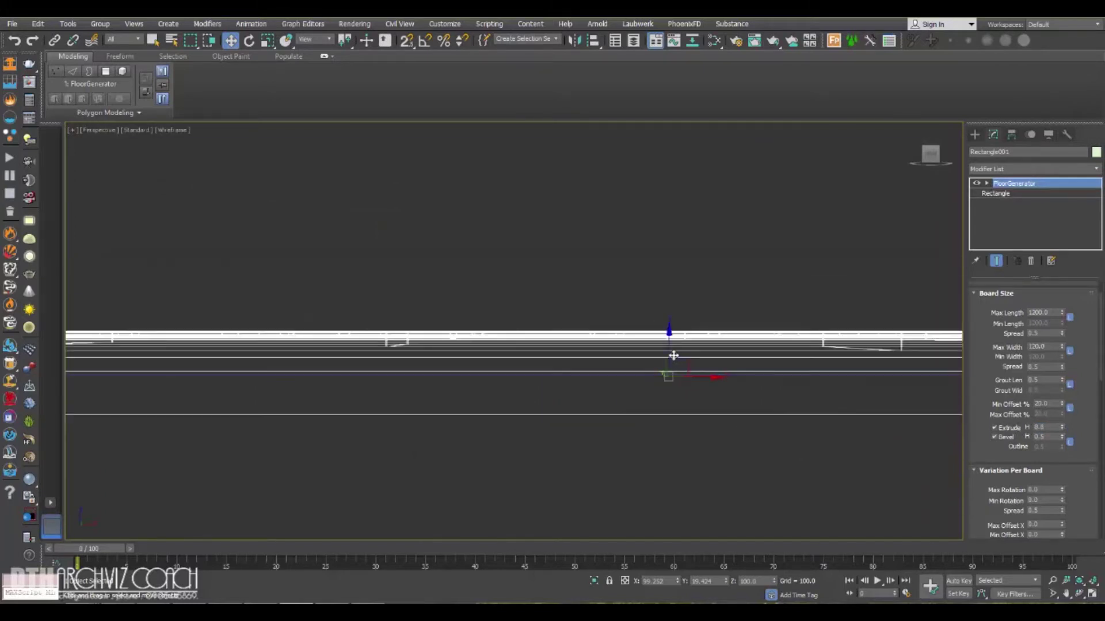
pyautogui.scroll(-5, 673, 357)
pyautogui.scroll(-4, 673, 358)
pyautogui.press('f')
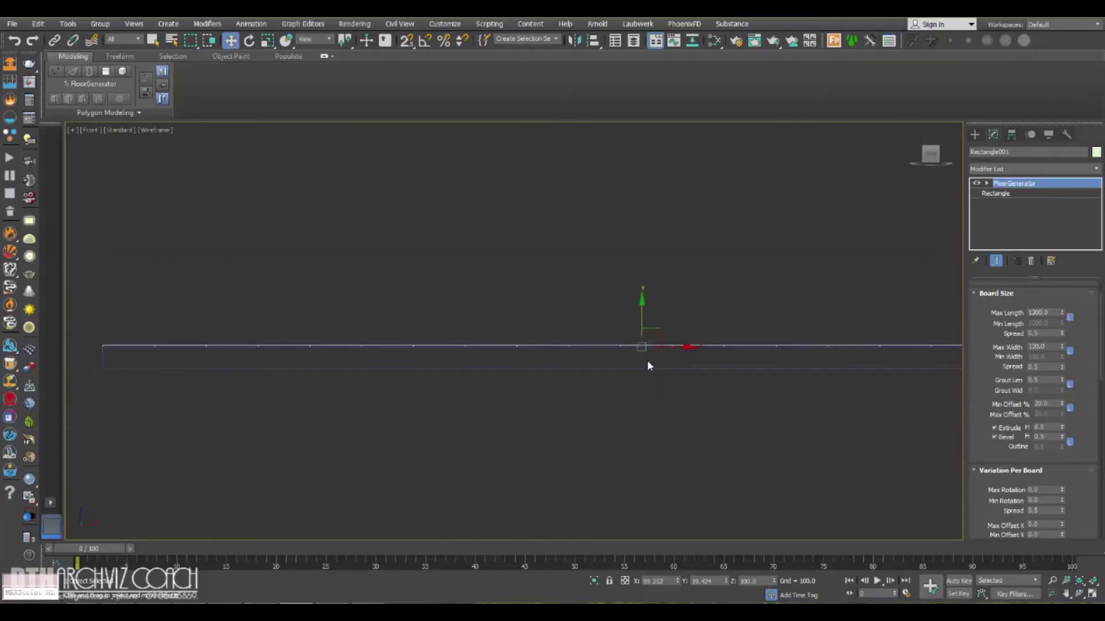
pyautogui.scroll(3, 600, 344)
pyautogui.scroll(4, 627, 354)
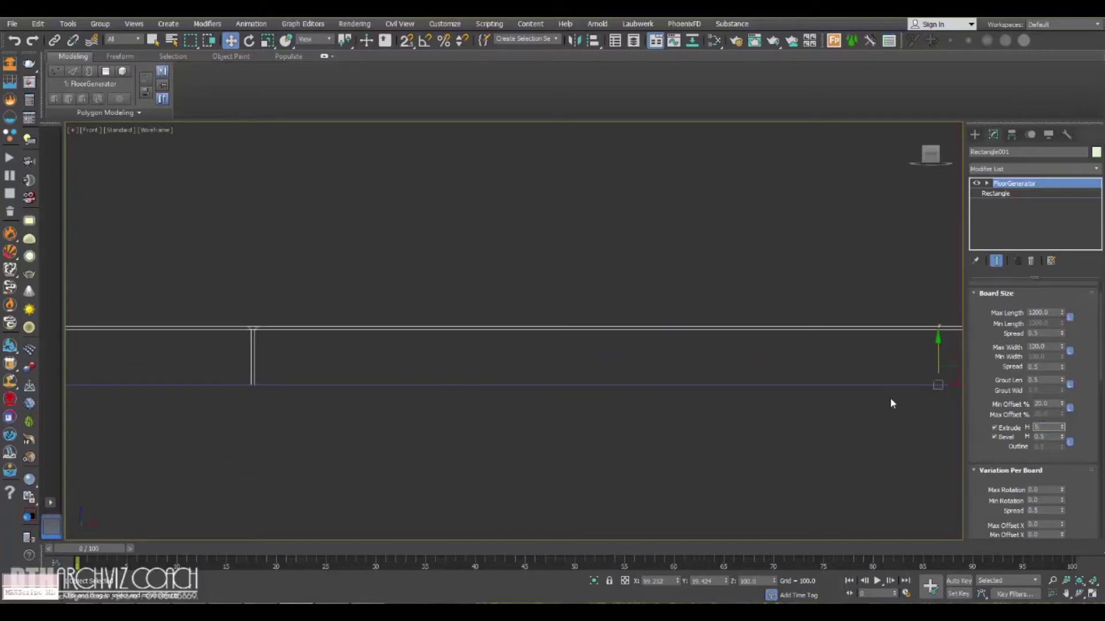
pyautogui.press('Return')
# Return to a shaded top view of the whole floor with edged faces and change the shading to Clay.
pyautogui.scroll(-8, 674, 346)
pyautogui.press('p')
pyautogui.press('z')
pyautogui.keyDown('alt'); pyautogui.moveTo(661, 316); pyautogui.dragTo(654, 419, button='middle'); pyautogui.keyUp('alt')
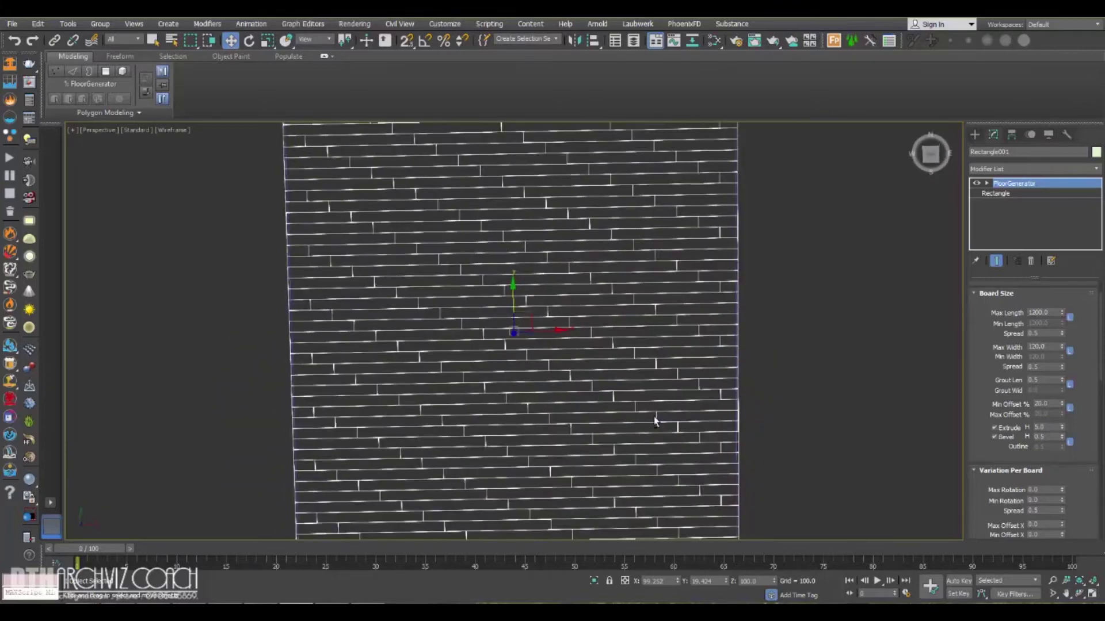
pyautogui.press('t')
pyautogui.press('z')
pyautogui.press('F3')
pyautogui.scroll(5, 496, 317)
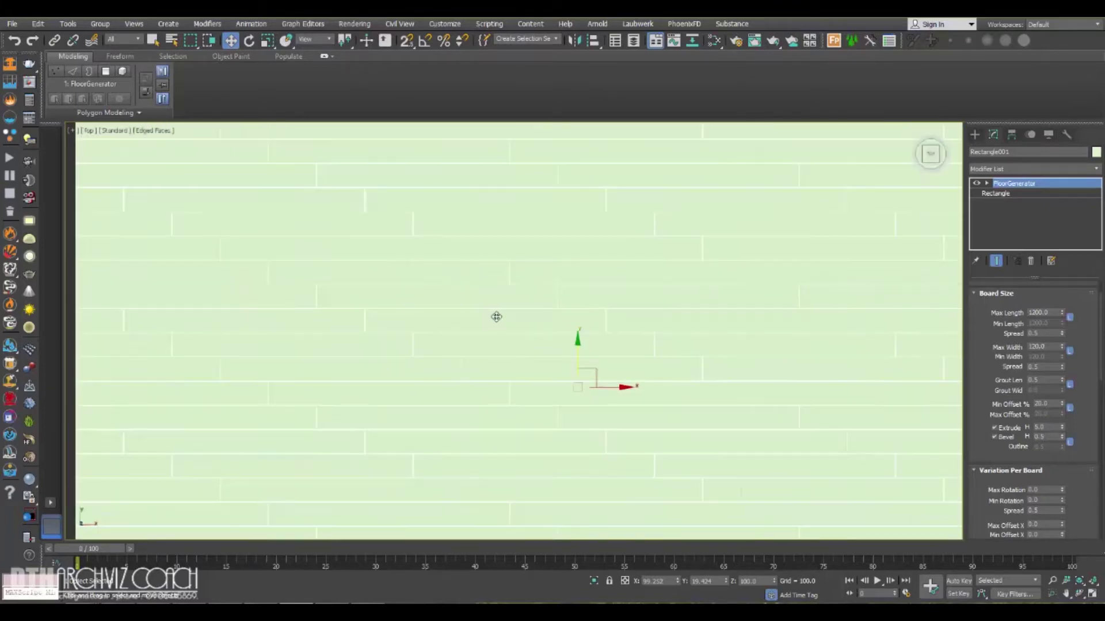
pyautogui.scroll(-5, 496, 317)
pyautogui.scroll(2, 513, 298)
pyautogui.moveTo(444, 236); pyautogui.dragTo(404, 248, button='middle')
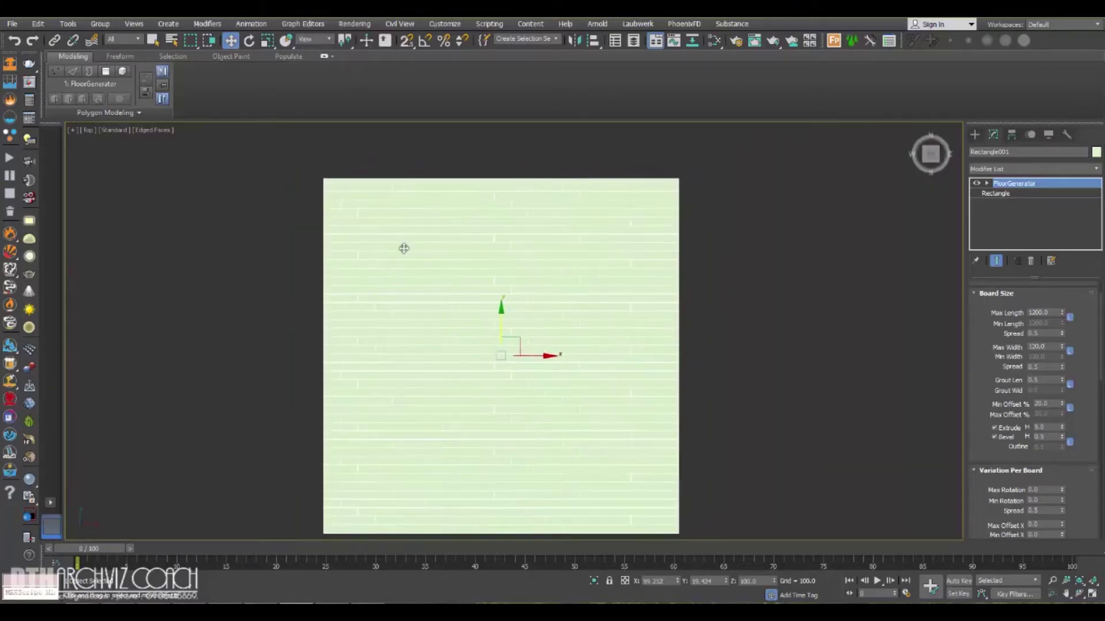
pyautogui.click(167, 133)
pyautogui.click(222, 202)
pyautogui.scroll(4, 564, 266)
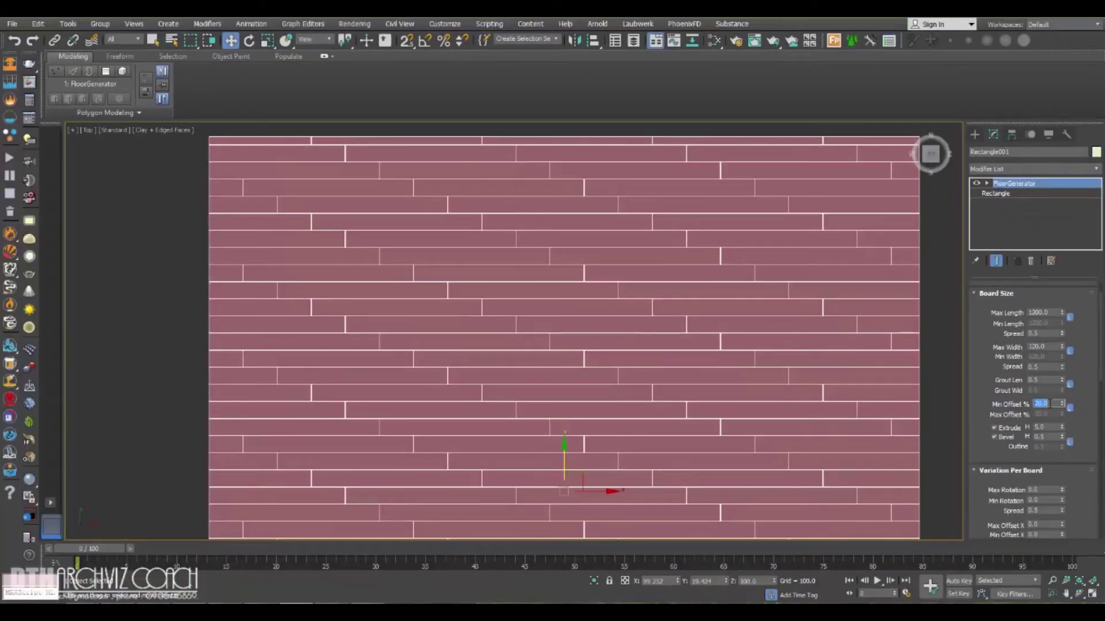
# Try Min Offset values of 50% and 30% for the board rows and restore 20%.
pyautogui.write('0')
pyautogui.moveTo(560, 363); pyautogui.dragTo(565, 351, button='middle')
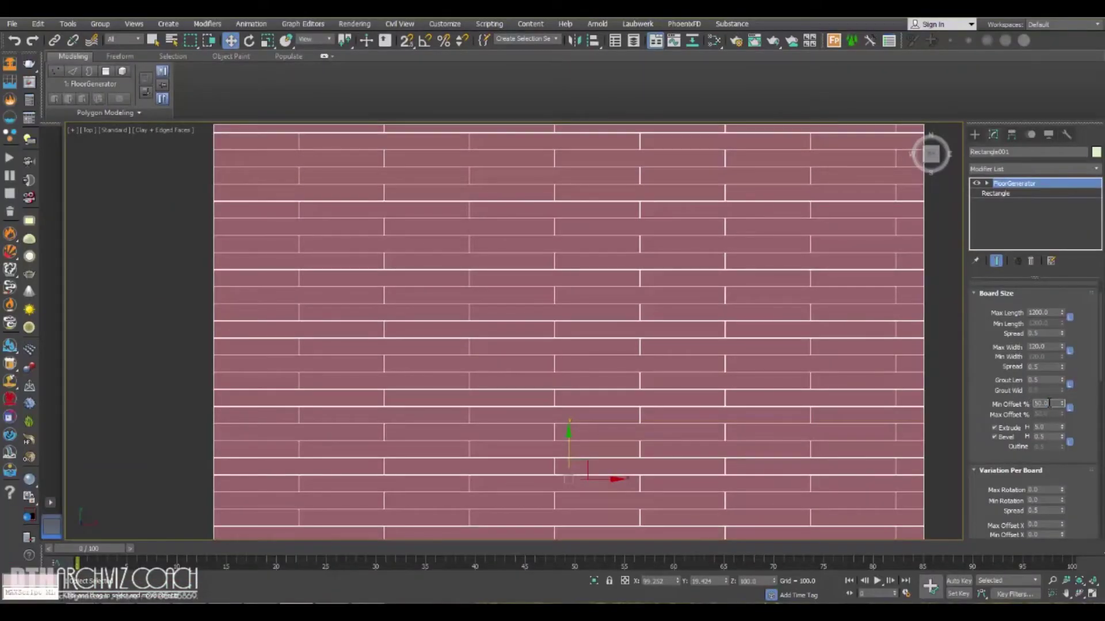
pyautogui.write('0')
pyautogui.press('Return')
pyautogui.moveTo(725, 437); pyautogui.dragTo(664, 388, button='middle')
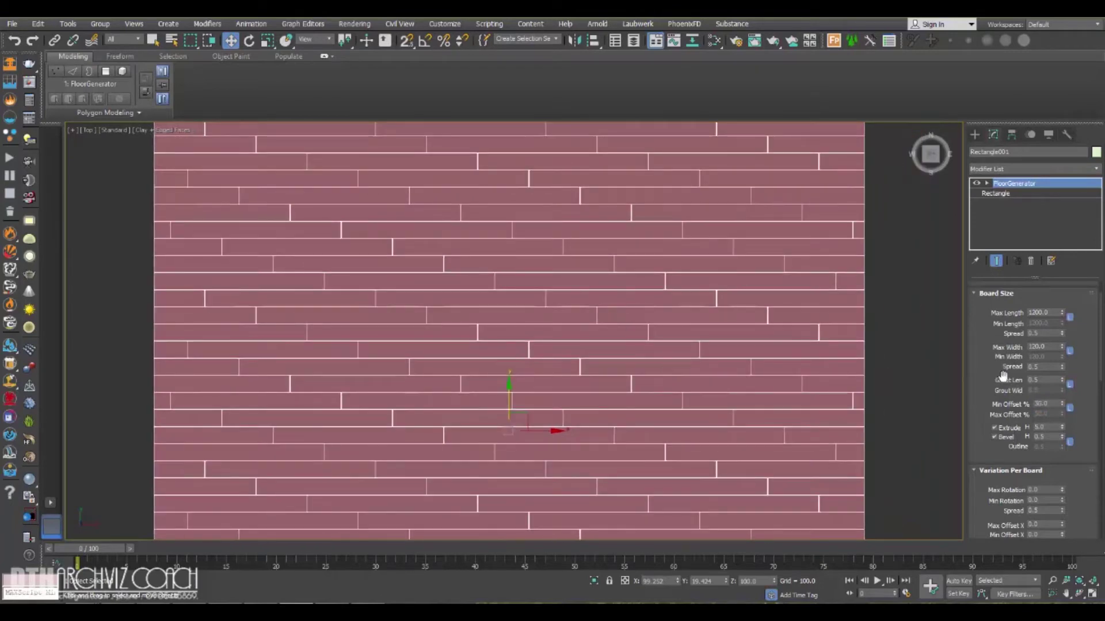
pyautogui.write('20')
pyautogui.press('Return')
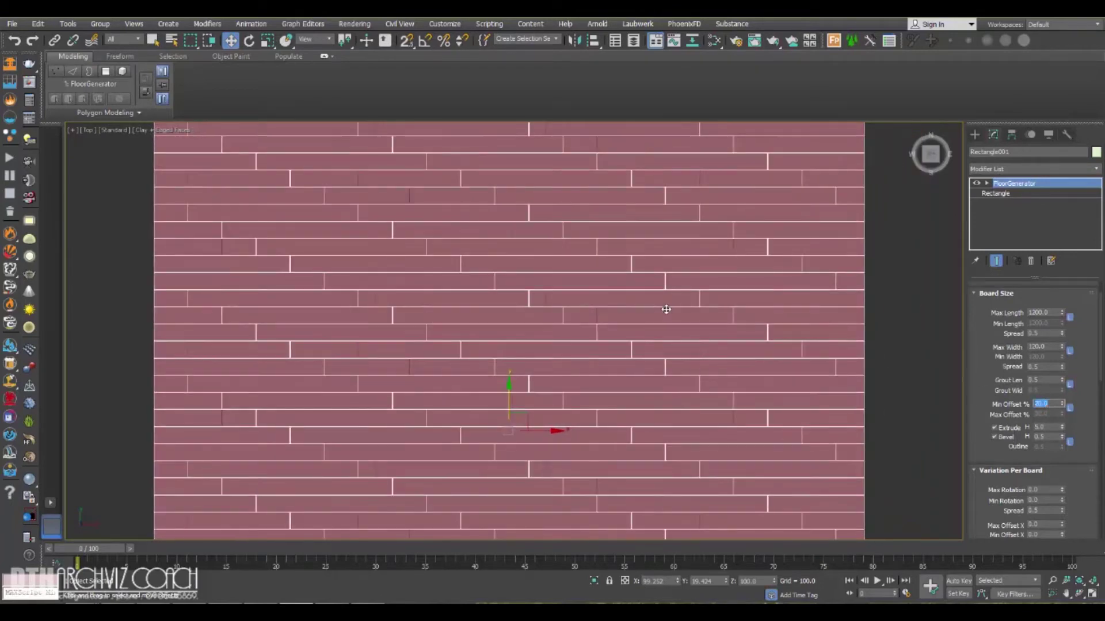
# Unlock the minimum board length from the maximum and set Min Length to 1000.
pyautogui.scroll(-5, 666, 309)
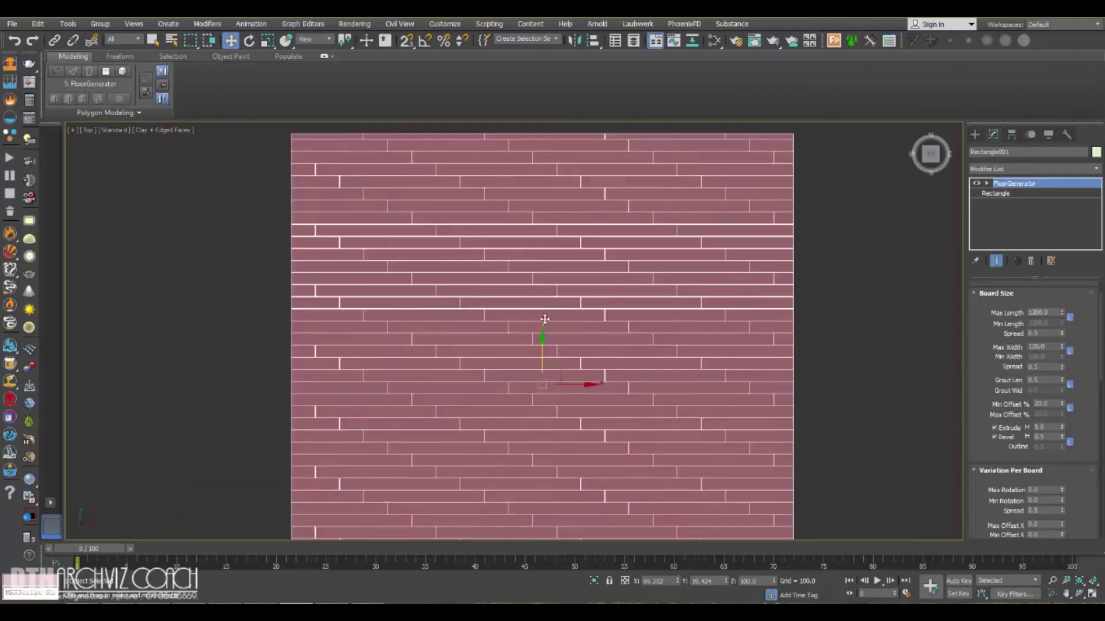
pyautogui.moveTo(544, 319); pyautogui.dragTo(562, 333, button='middle')
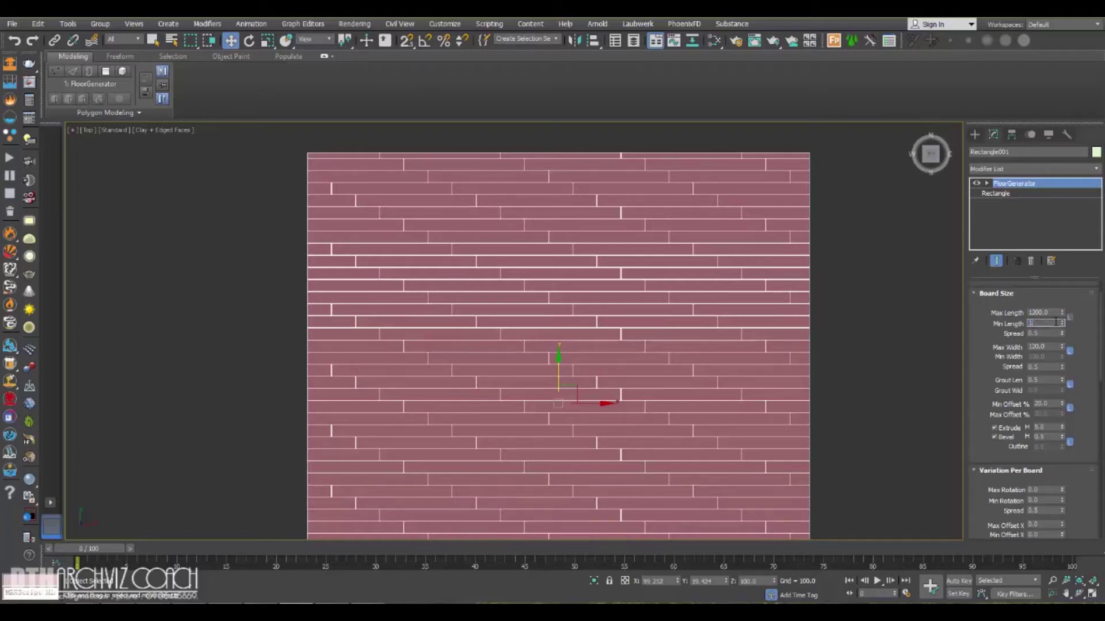
pyautogui.write('00')
pyautogui.press('Return')
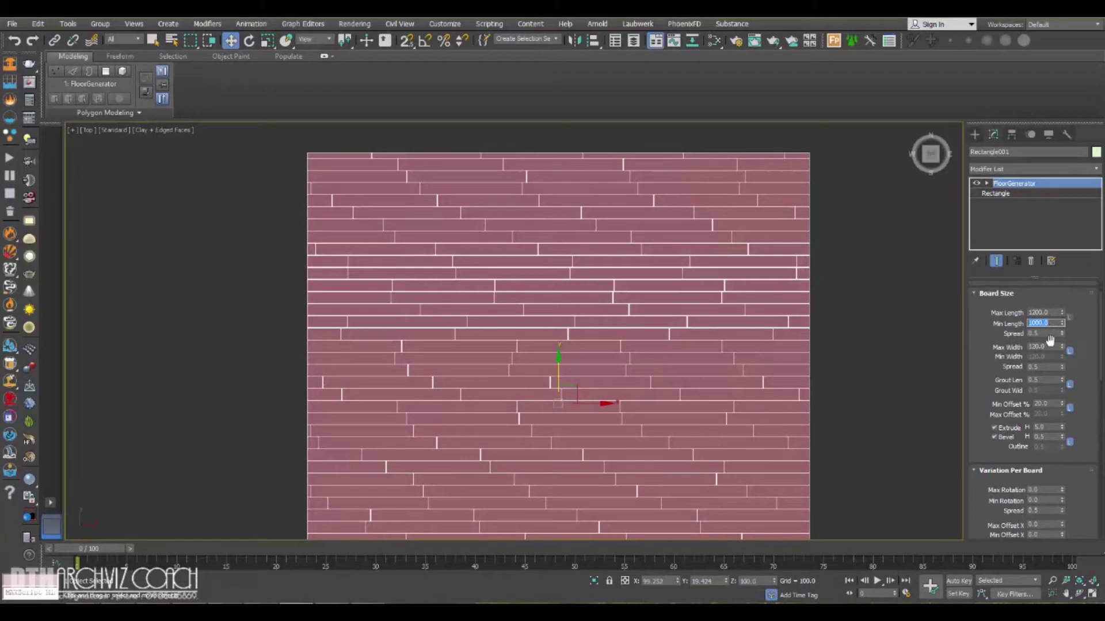
# Unlock the minimum board width from the maximum and set Min Width to 80.
pyautogui.click(1070, 352)
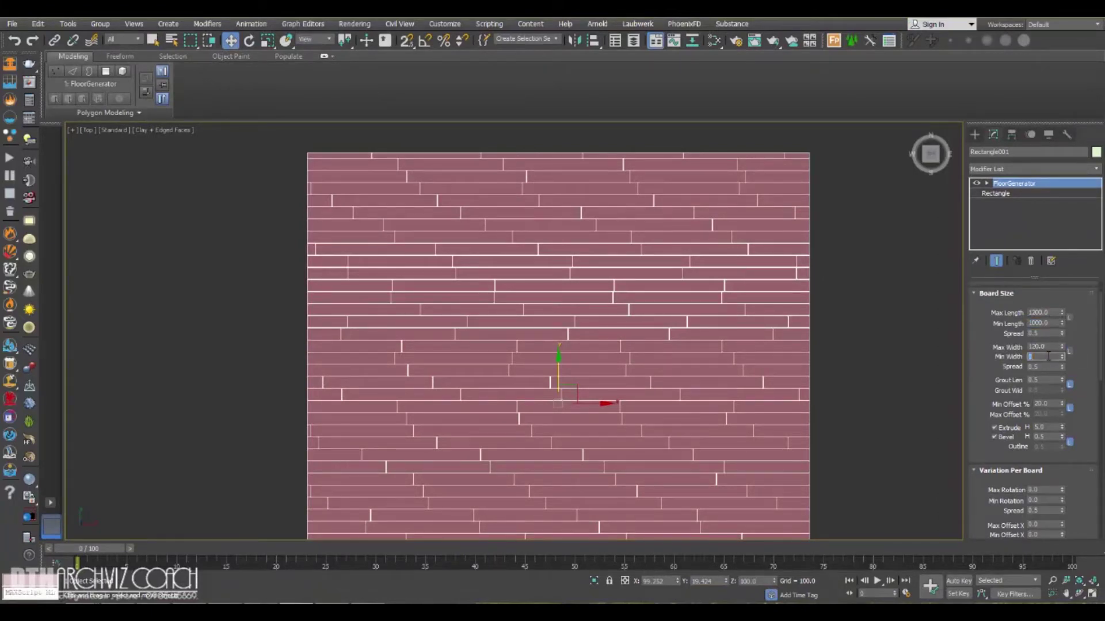
pyautogui.click(1049, 356)
pyautogui.write('80')
pyautogui.press('Return')
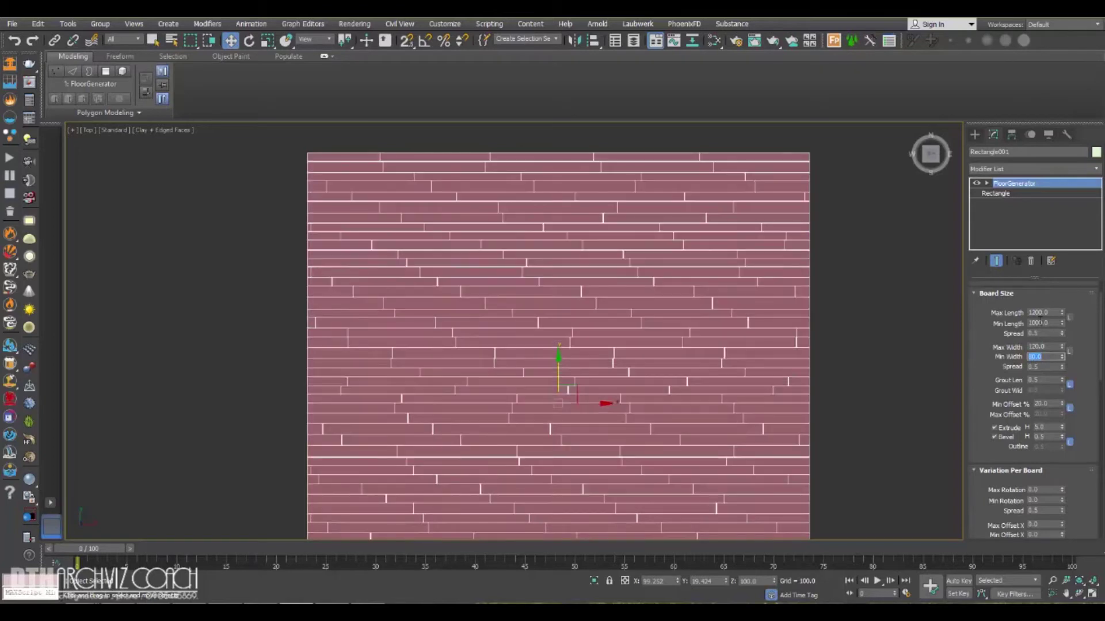
# Lower the floorboards' Min Length to 800 for more length variation.
pyautogui.click(1040, 323)
pyautogui.write('800')
pyautogui.press('Return')
pyautogui.scroll(-3, 690, 345)
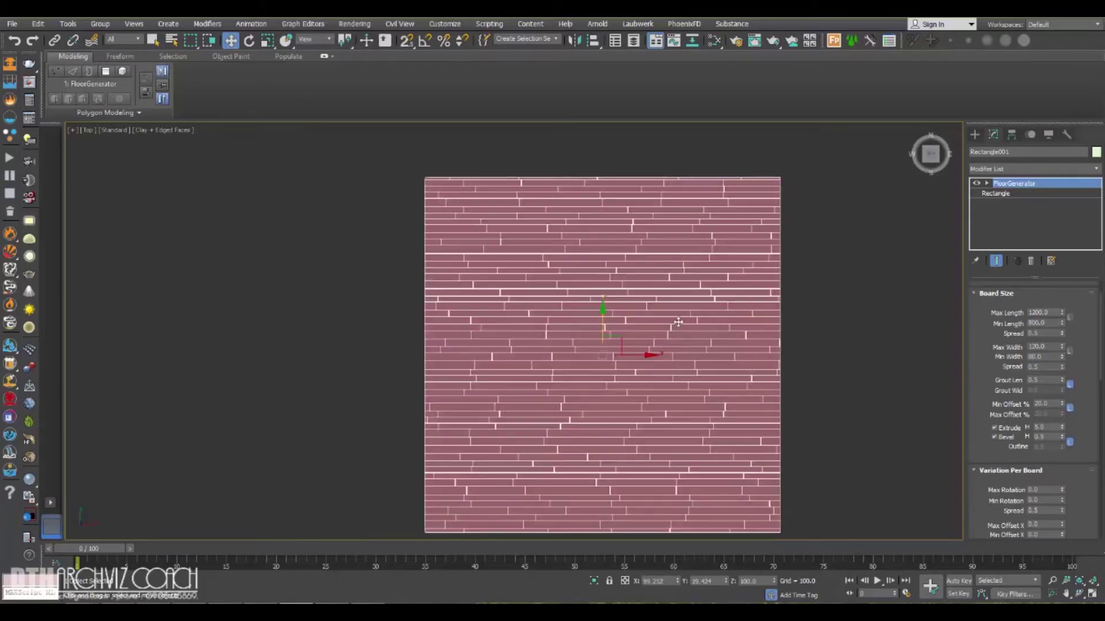
# Examine the floorboards' layout and joints near the floor's upper corner and across the whole surface.
pyautogui.moveTo(638, 355); pyautogui.dragTo(664, 422, button='middle')
pyautogui.scroll(2, 671, 288)
pyautogui.moveTo(570, 304); pyautogui.dragTo(644, 297, button='middle')
pyautogui.scroll(3, 453, 211)
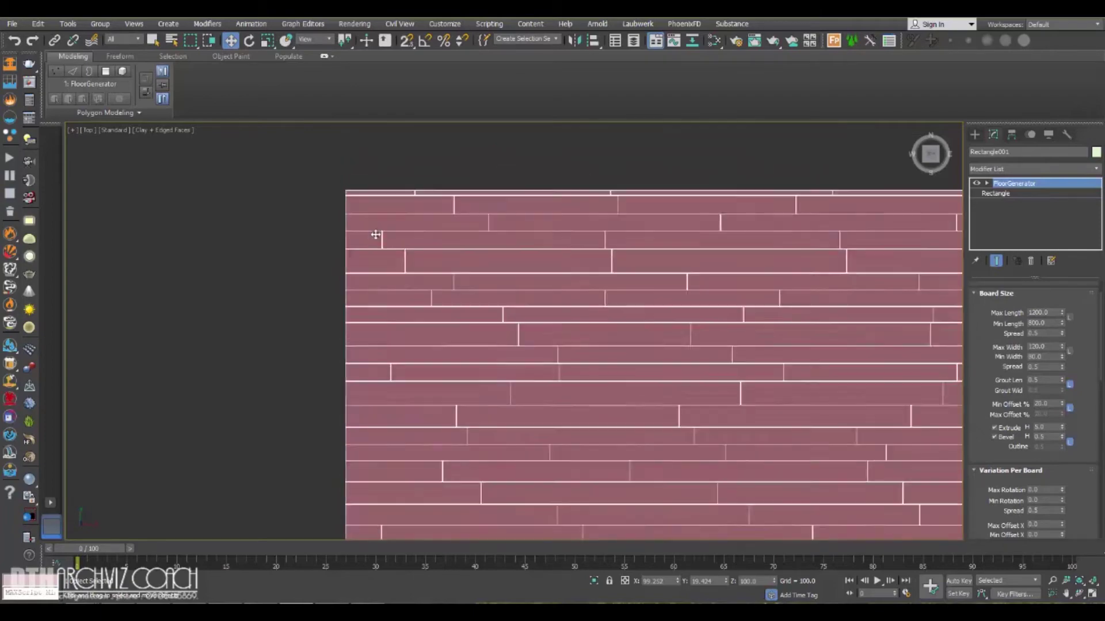
pyautogui.scroll(-5, 438, 280)
pyautogui.moveTo(479, 267); pyautogui.dragTo(481, 185, button='middle')
pyautogui.scroll(1, 497, 347)
pyautogui.moveTo(511, 316); pyautogui.dragTo(484, 380, button='middle')
pyautogui.moveTo(528, 293); pyautogui.dragTo(452, 277, button='middle')
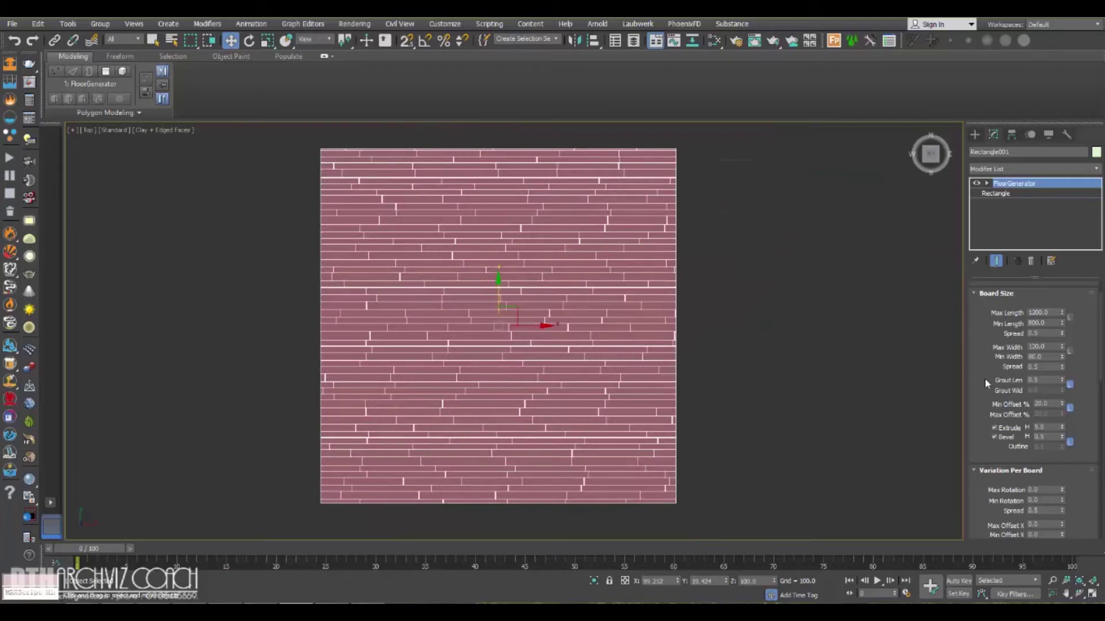
# Try another Direction angle in the floorboards' General settings and restore it to 0.
pyautogui.scroll(-10, 983, 436)
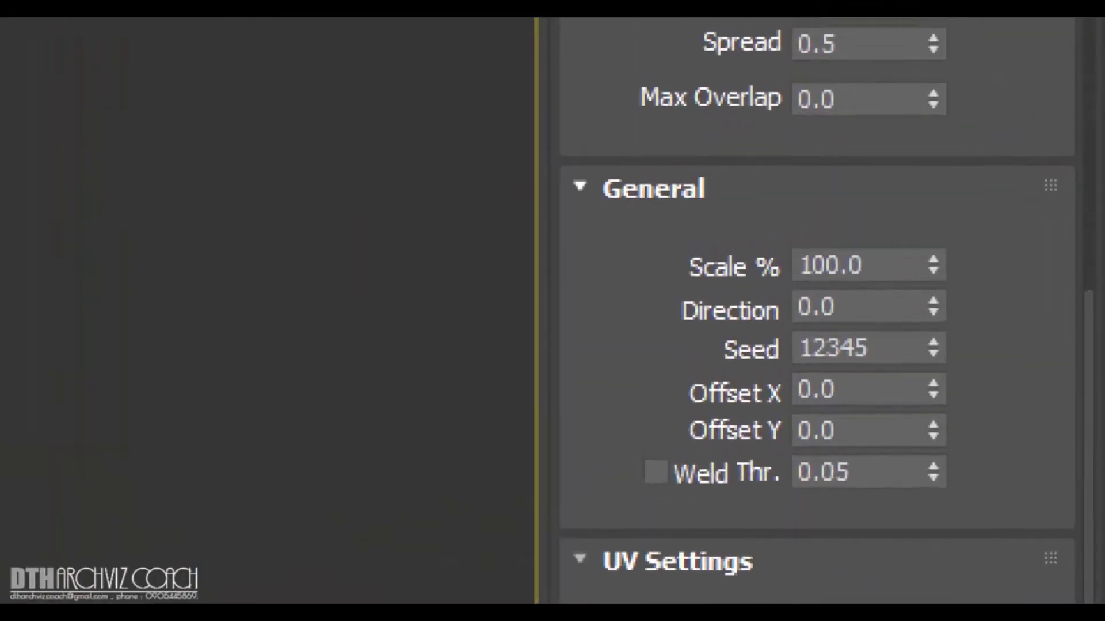
pyautogui.click(1030, 405)
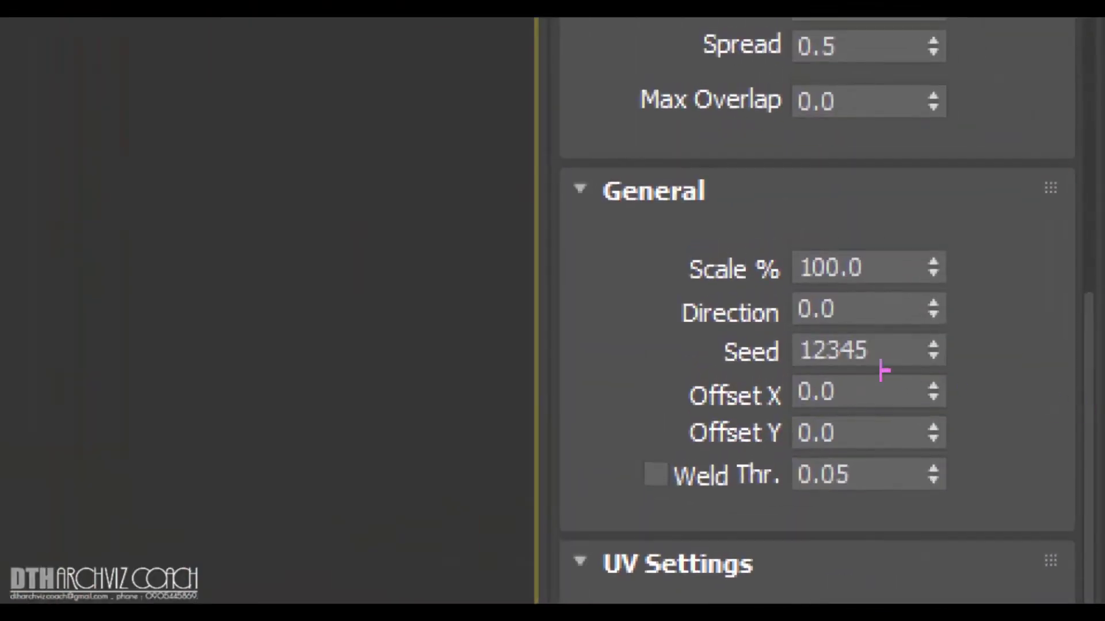
pyautogui.keyDown('ctrl'); pyautogui.moveTo(948, 377); pyautogui.dragTo(977, 385); pyautogui.keyUp('ctrl')
pyautogui.keyDown('ctrl'); pyautogui.moveTo(721, 309); pyautogui.dragTo(983, 337); pyautogui.keyUp('ctrl')
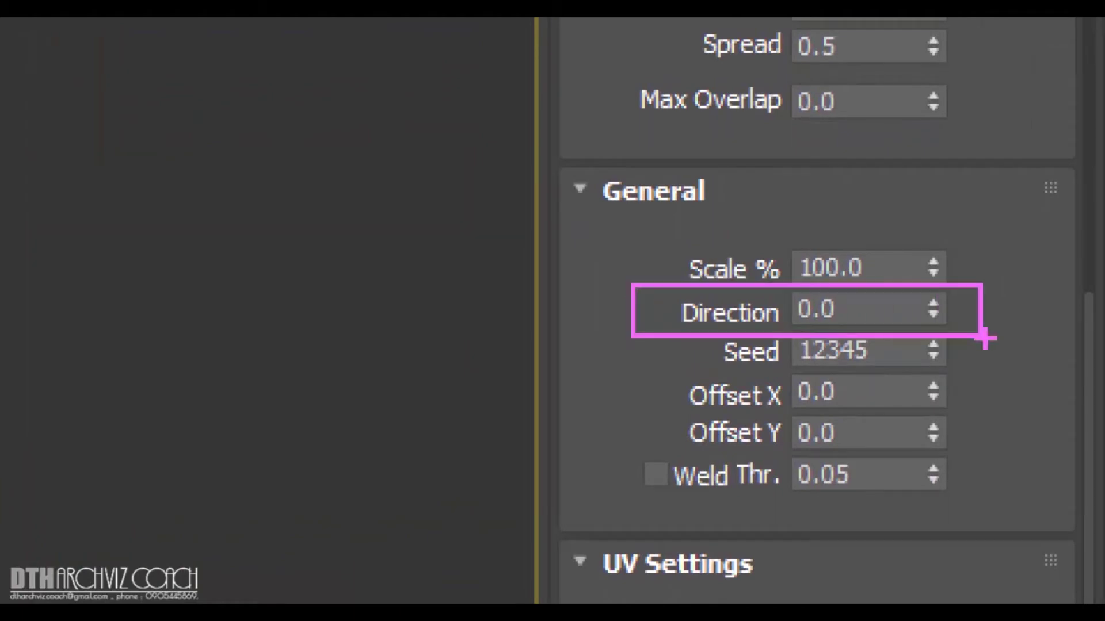
pyautogui.press('Escape')
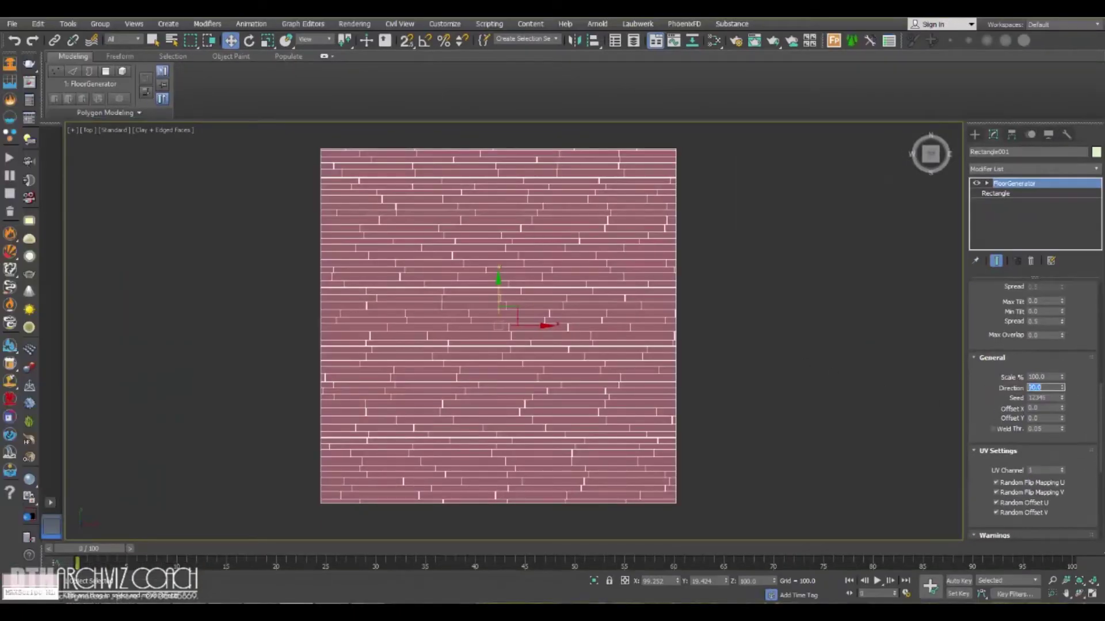
pyautogui.moveTo(475, 304); pyautogui.dragTo(619, 395, button='middle')
pyautogui.write('0')
pyautogui.press('Return')
# Examine the narrow cut row of boards along the floor's upper edge at the corner.
pyautogui.scroll(5, 474, 290)
pyautogui.scroll(8, 474, 290)
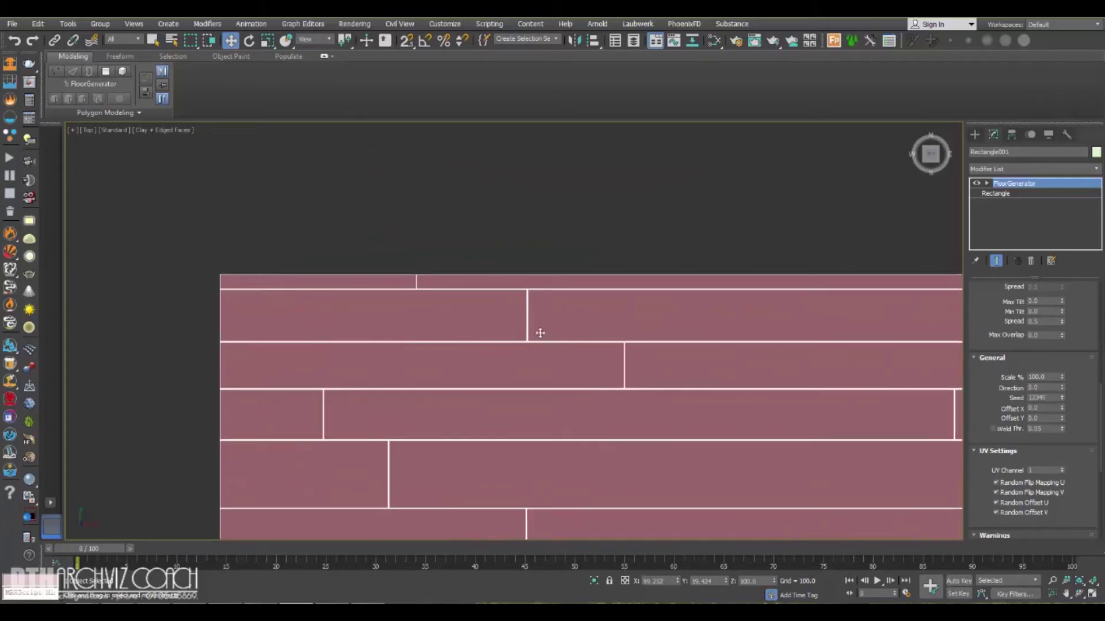
pyautogui.scroll(-6, 540, 333)
pyautogui.moveTo(420, 312); pyautogui.dragTo(414, 342, button='middle')
pyautogui.scroll(8, 382, 303)
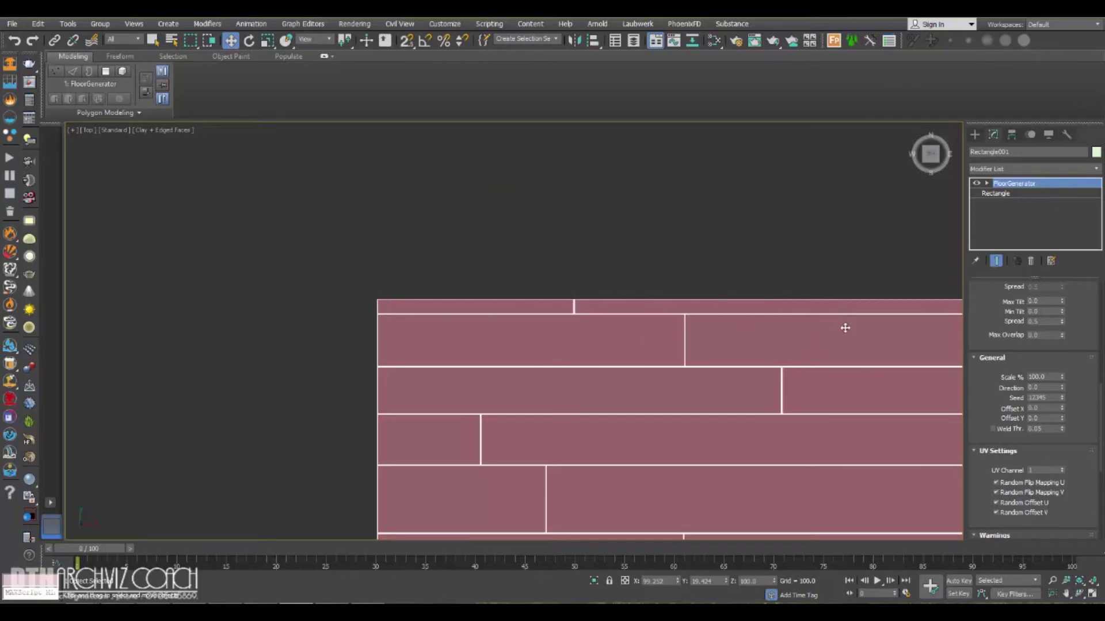
pyautogui.moveTo(689, 325); pyautogui.dragTo(636, 251, button='middle')
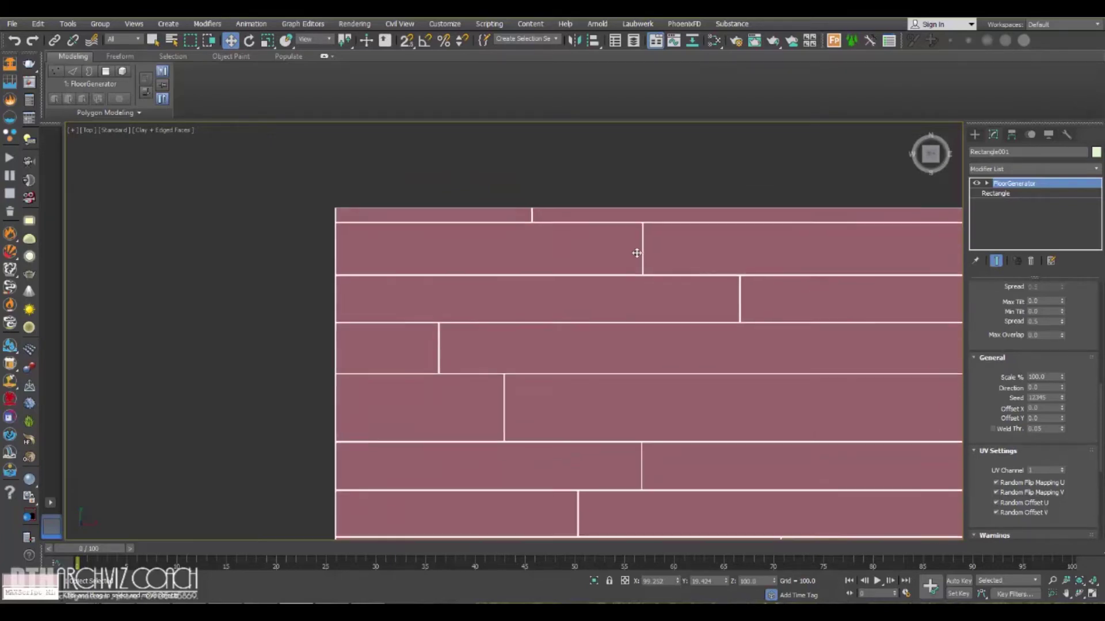
pyautogui.scroll(-3, 656, 268)
pyautogui.scroll(3, 507, 238)
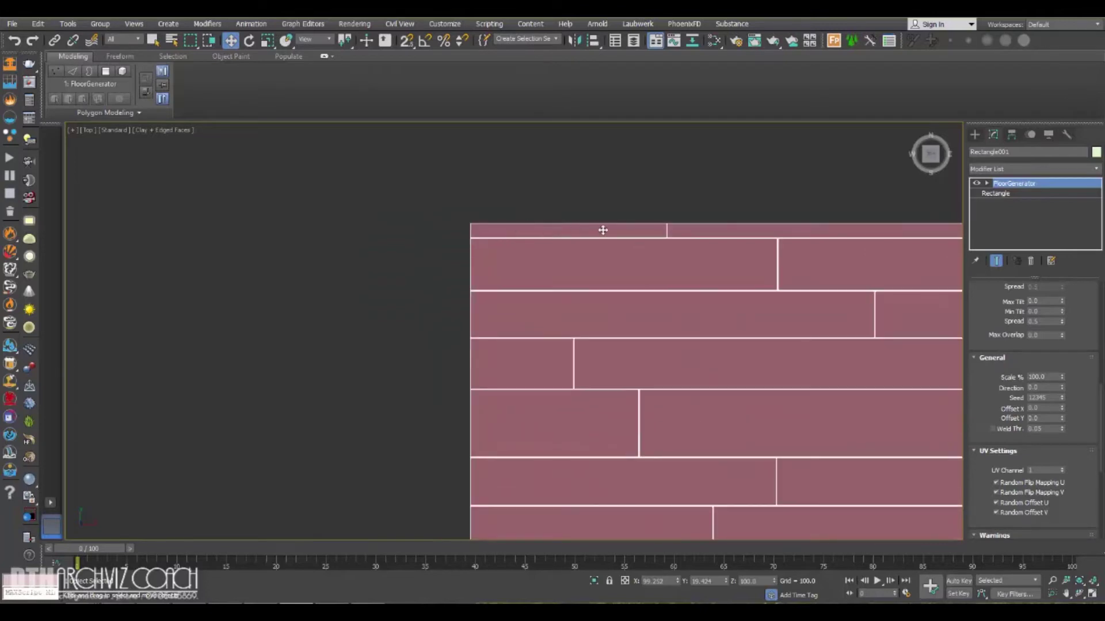
pyautogui.moveTo(634, 226); pyautogui.dragTo(549, 289, button='middle')
pyautogui.scroll(-2, 337, 251)
pyautogui.scroll(6, 468, 290)
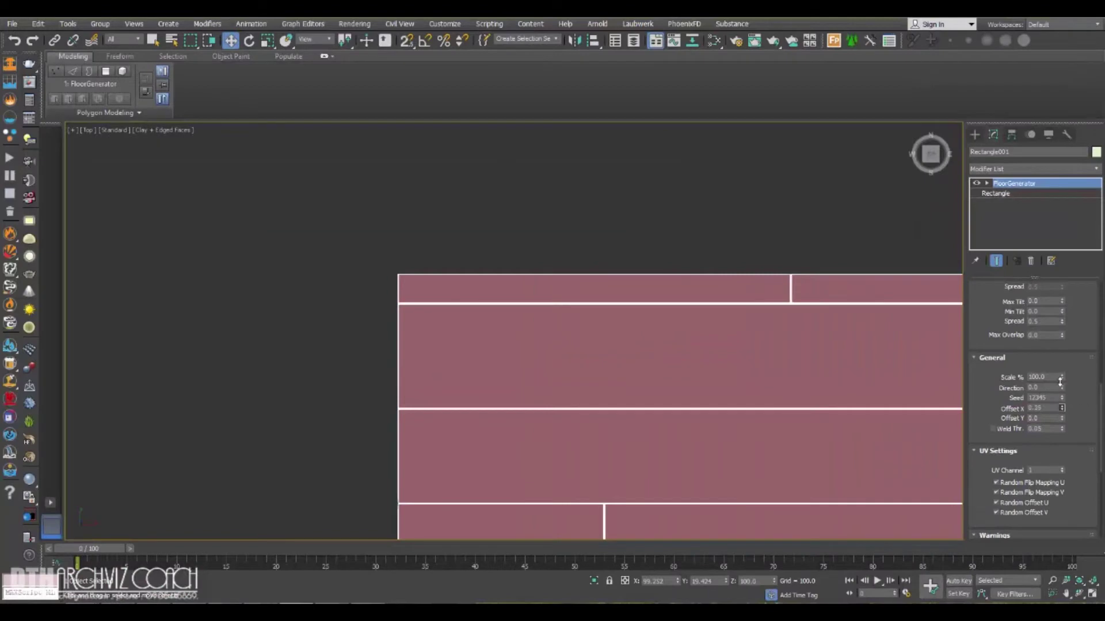
# Shift the board pattern with Offset X 2.54 and Offset Y 27.55 so the upper edge row gets wider.
pyautogui.moveTo(1059, 316); pyautogui.dragTo(979, 396)
pyautogui.rightClick(977, 514)
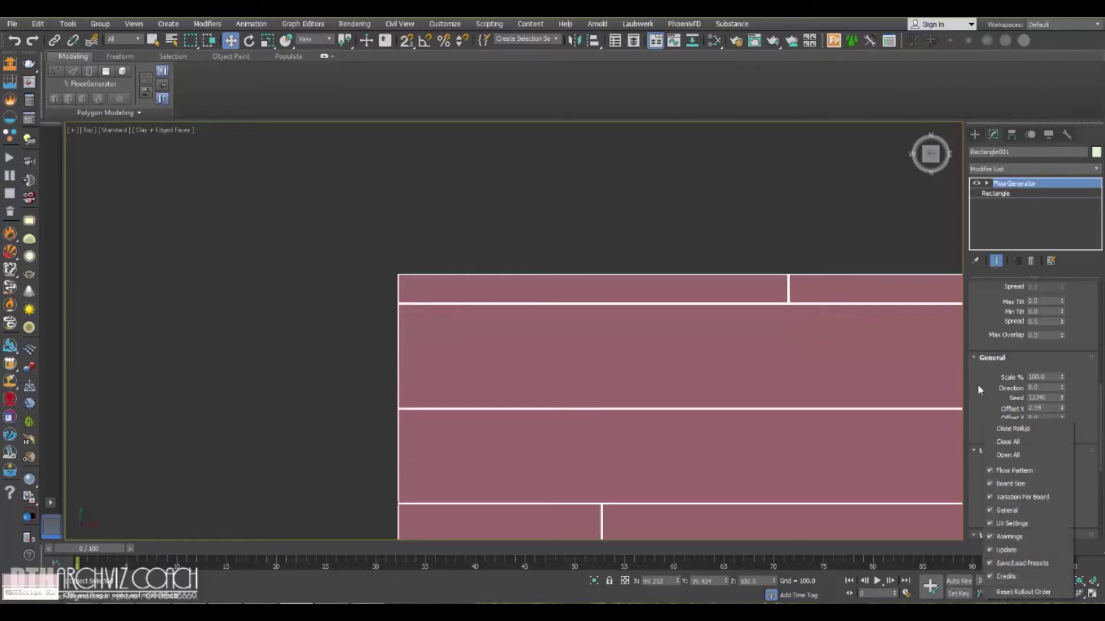
pyautogui.click(998, 397)
pyautogui.moveTo(1059, 420); pyautogui.dragTo(1022, 151)
pyautogui.scroll(-10, 518, 269)
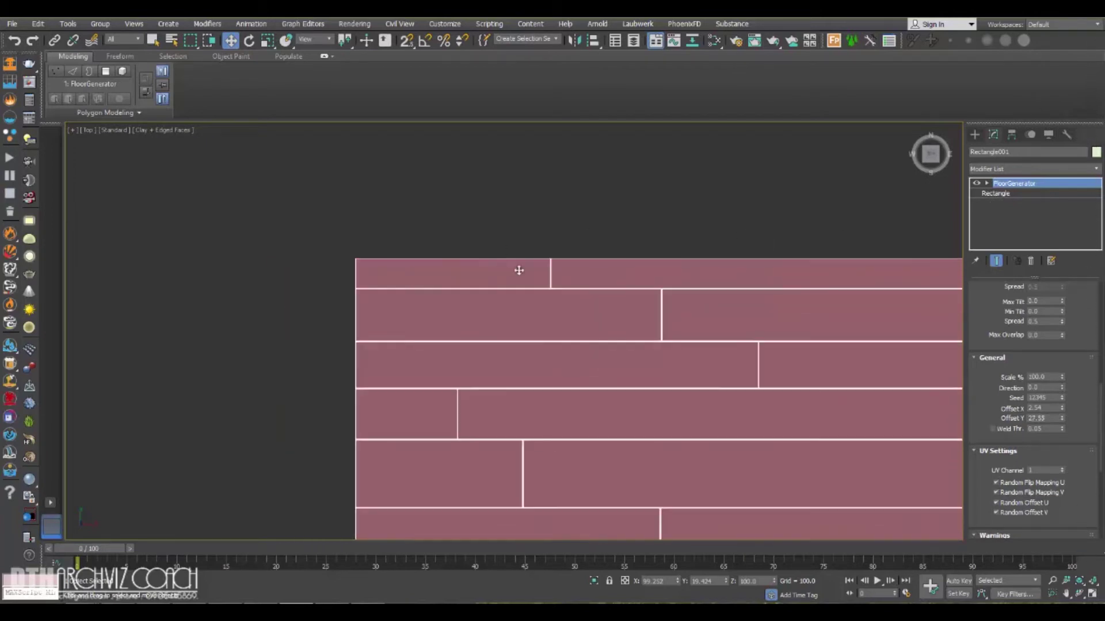
pyautogui.press('z')
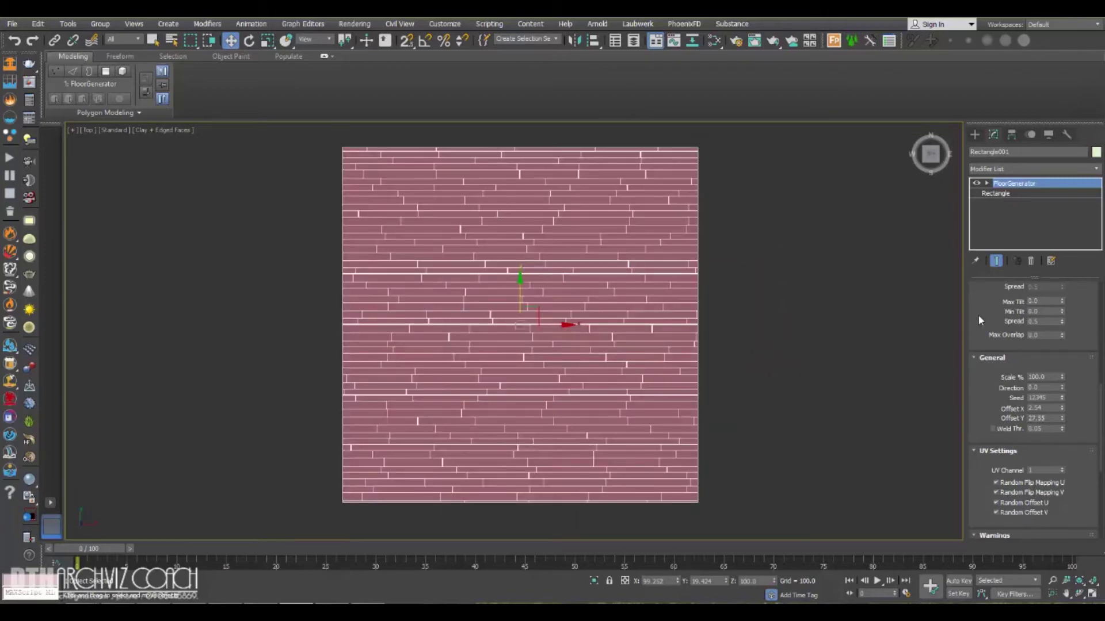
pyautogui.moveTo(978, 315); pyautogui.dragTo(971, 538)
pyautogui.moveTo(990, 344); pyautogui.dragTo(974, 311)
pyautogui.moveTo(431, 271); pyautogui.dragTo(438, 237, button='middle')
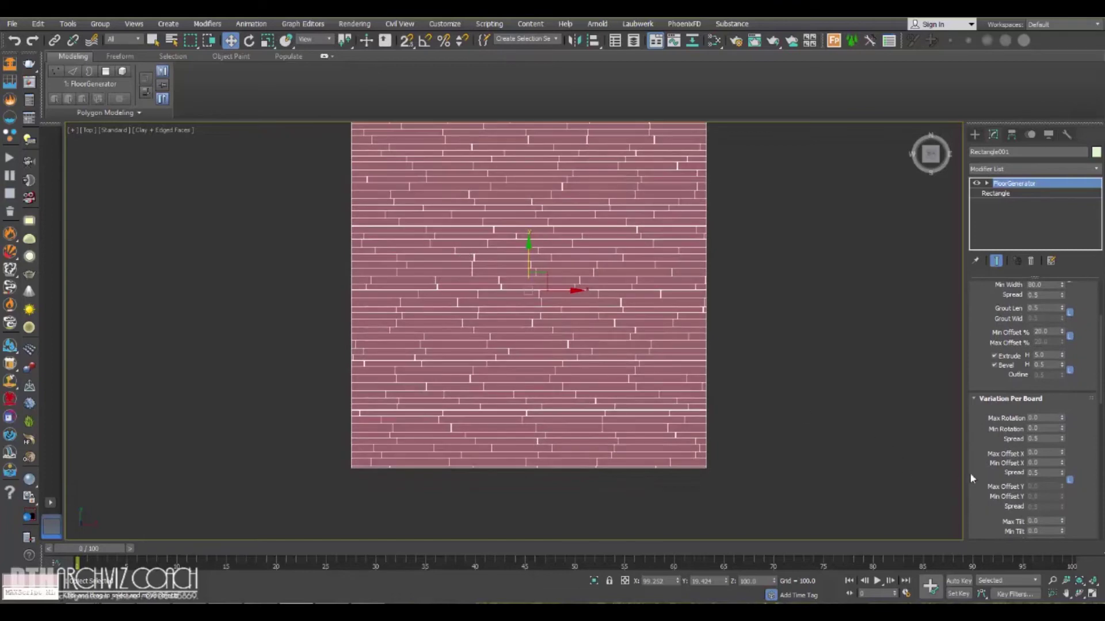
pyautogui.moveTo(969, 472); pyautogui.dragTo(968, 232)
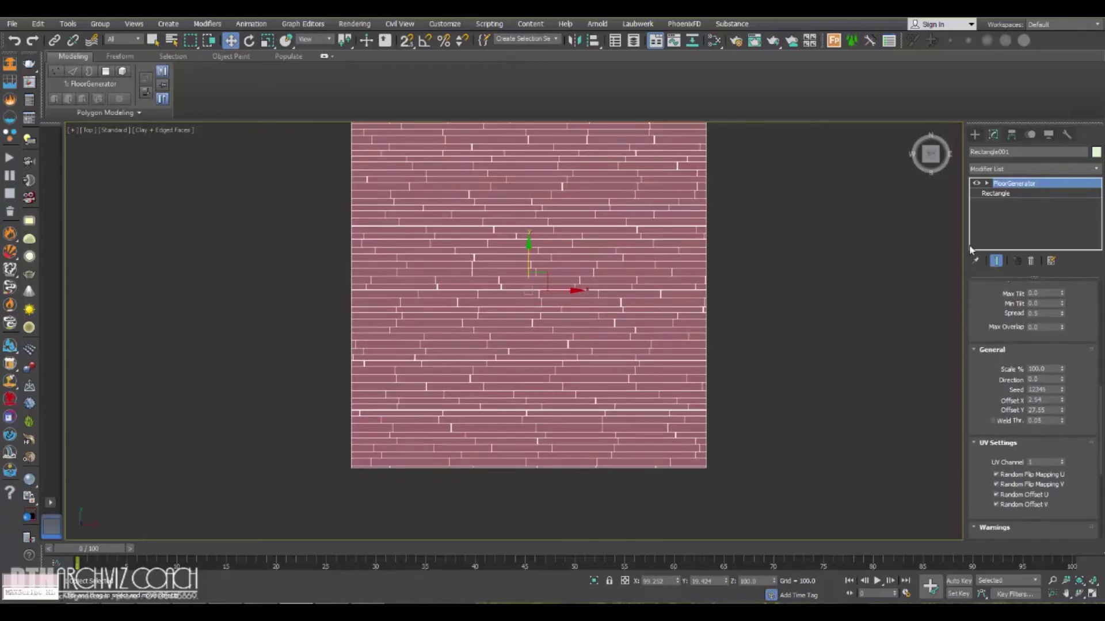
pyautogui.moveTo(977, 313); pyautogui.dragTo(971, 528)
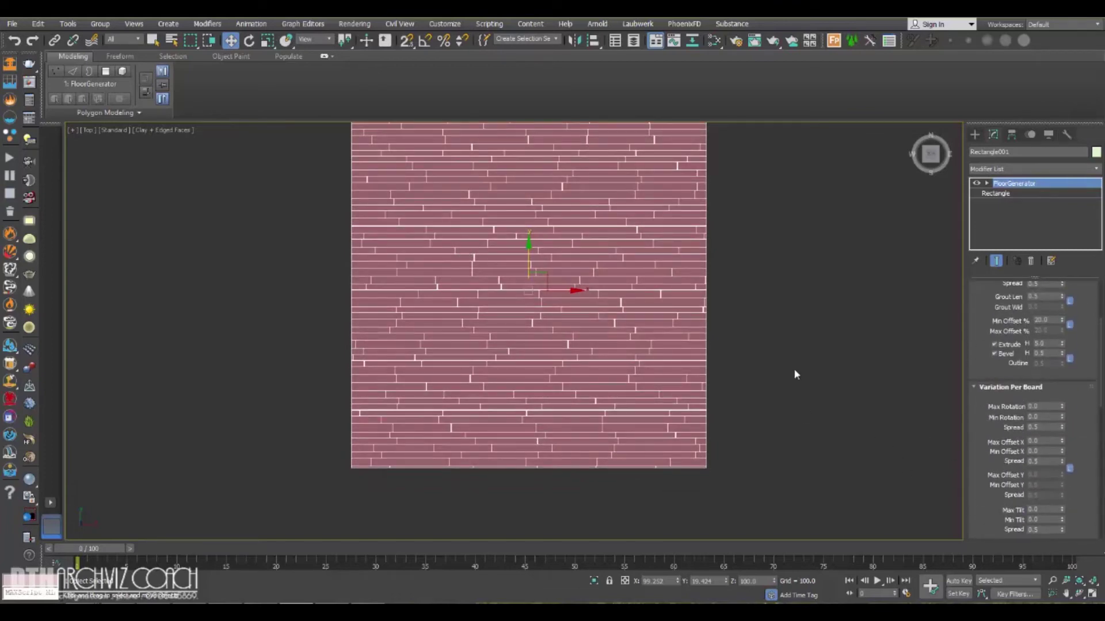
# Clone the generated floor along X to a spot beside the original.
pyautogui.moveTo(544, 279); pyautogui.dragTo(545, 308, button='middle')
pyautogui.moveTo(581, 343); pyautogui.dragTo(410, 303, button='middle')
pyautogui.keyDown('shift'); pyautogui.moveTo(385, 280); pyautogui.dragTo(800, 281); pyautogui.keyUp('shift')
pyautogui.click(558, 359)
pyautogui.moveTo(825, 369); pyautogui.dragTo(713, 373, button='middle')
# Set the cloned floor's Max Tilt to 5, hide the edged faces and inspect the uneven boards up close.
pyautogui.moveTo(989, 341); pyautogui.dragTo(989, 295)
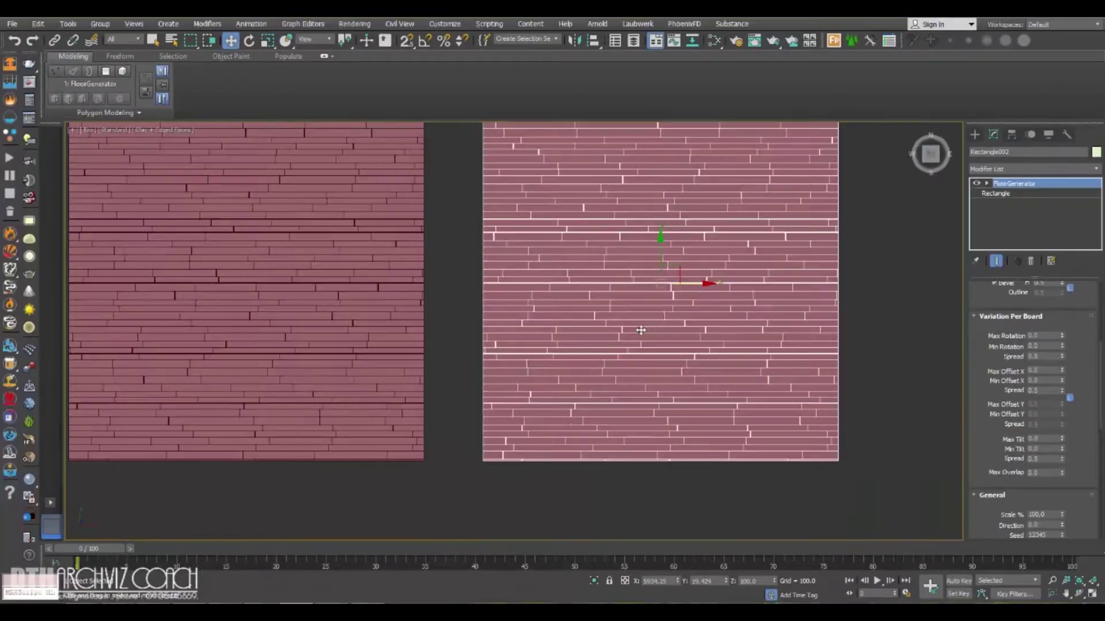
pyautogui.scroll(5, 644, 282)
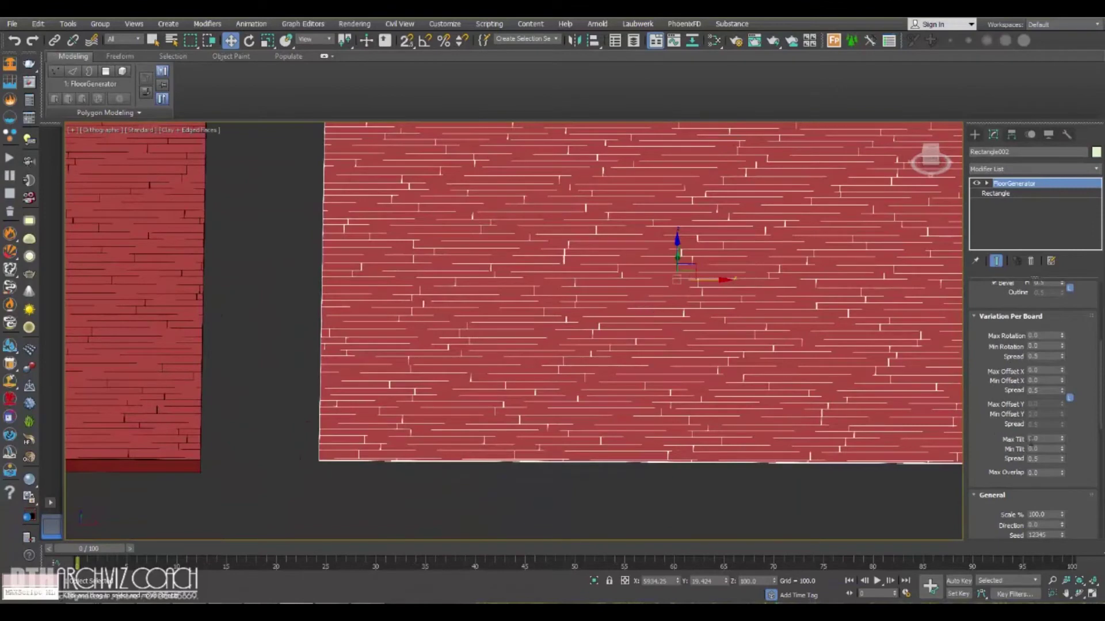
pyautogui.write('5')
pyautogui.press('Return')
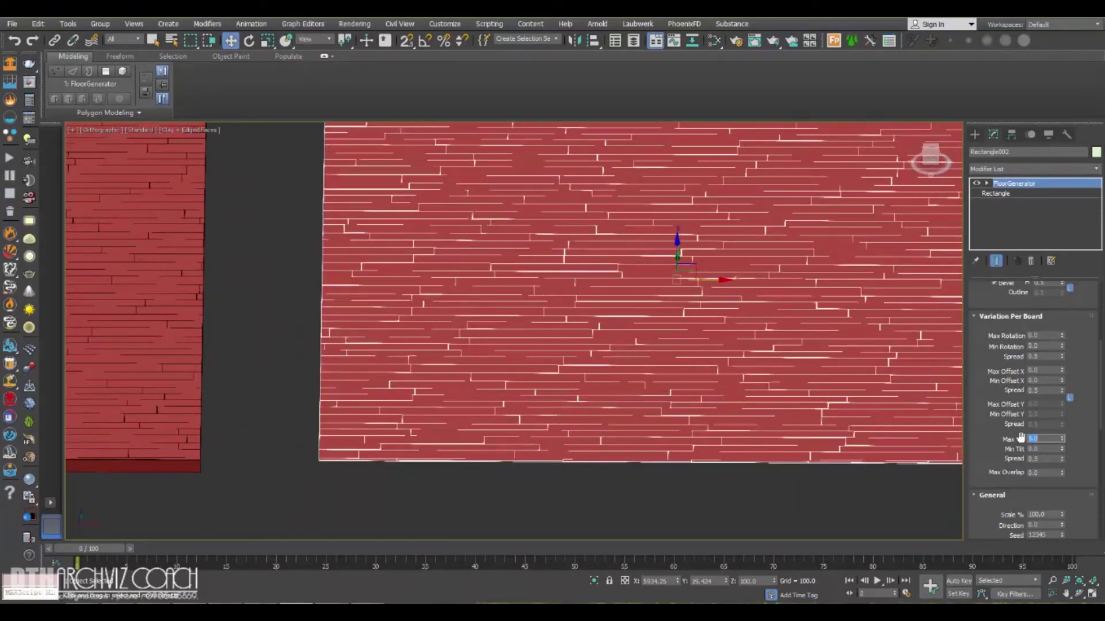
pyautogui.scroll(10, 744, 364)
pyautogui.press('F4')
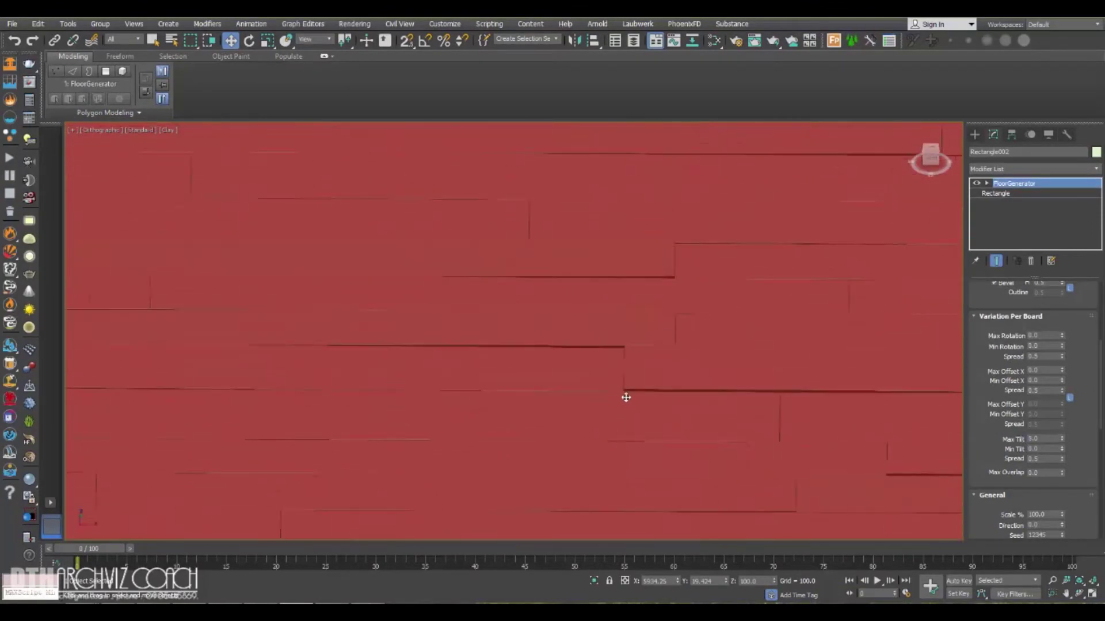
pyautogui.scroll(-5, 615, 382)
pyautogui.scroll(3, 626, 380)
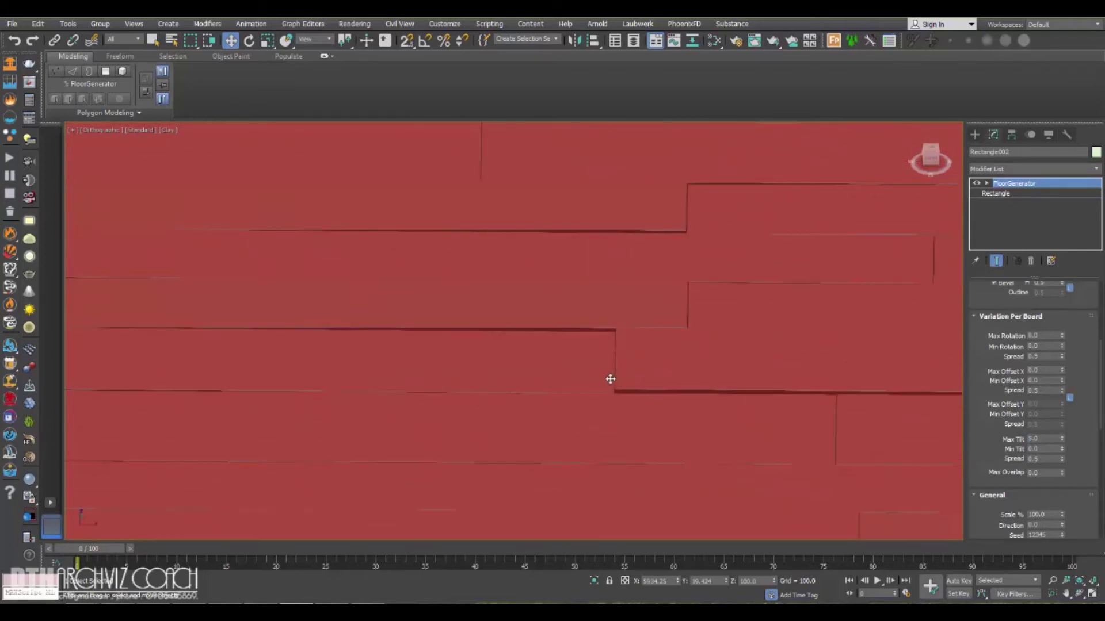
pyautogui.scroll(-3, 609, 377)
pyautogui.scroll(2, 613, 370)
pyautogui.scroll(1, 745, 395)
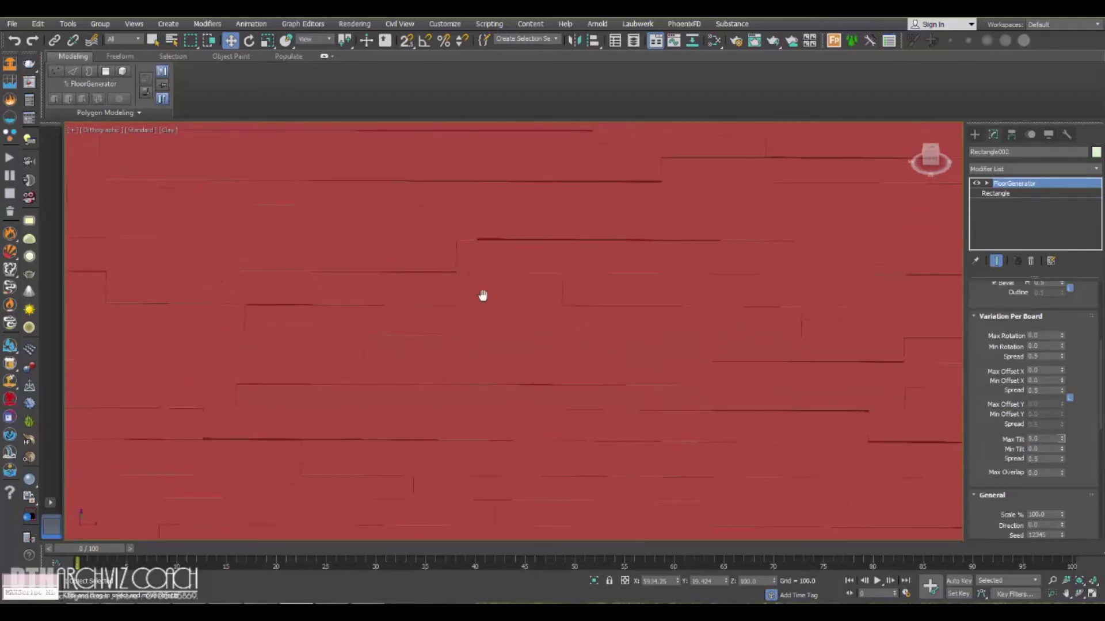
# Raise the cloned floor's Max Tilt to 100 and inspect the exaggerated tilt in a perspective view.
pyautogui.moveTo(483, 295); pyautogui.dragTo(488, 300, button='middle')
pyautogui.write('100')
pyautogui.press('Return')
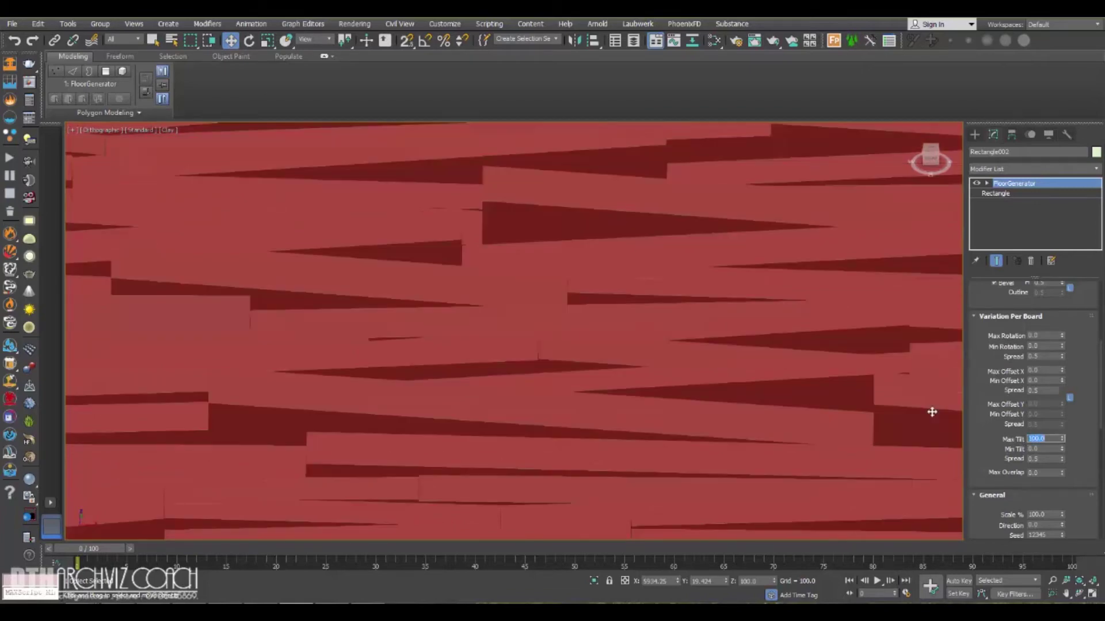
pyautogui.scroll(-5, 614, 326)
pyautogui.keyDown('alt'); pyautogui.moveTo(614, 326); pyautogui.dragTo(644, 335, button='middle'); pyautogui.keyUp('alt')
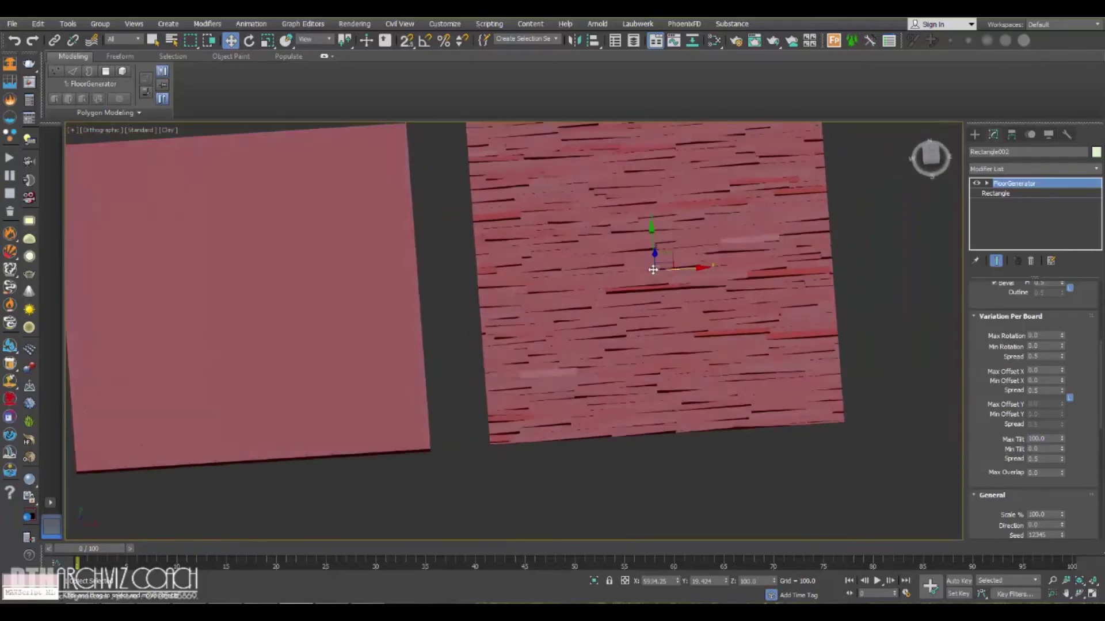
pyautogui.scroll(4, 654, 253)
pyautogui.press('p')
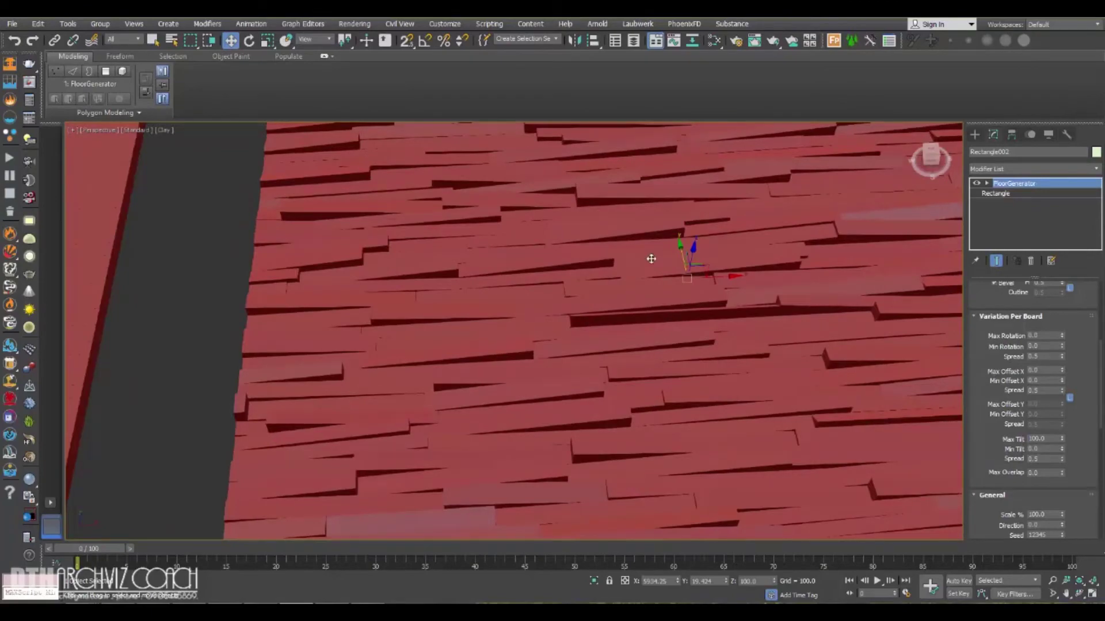
pyautogui.scroll(-4, 651, 259)
pyautogui.keyDown('alt'); pyautogui.moveTo(653, 264); pyautogui.dragTo(679, 308, button='middle'); pyautogui.keyUp('alt')
pyautogui.scroll(-4, 681, 297)
# Return to the top view, delete the tilted floor copy and switch the viewport from Clay to Default Shading.
pyautogui.press('t')
pyautogui.scroll(-3, 678, 308)
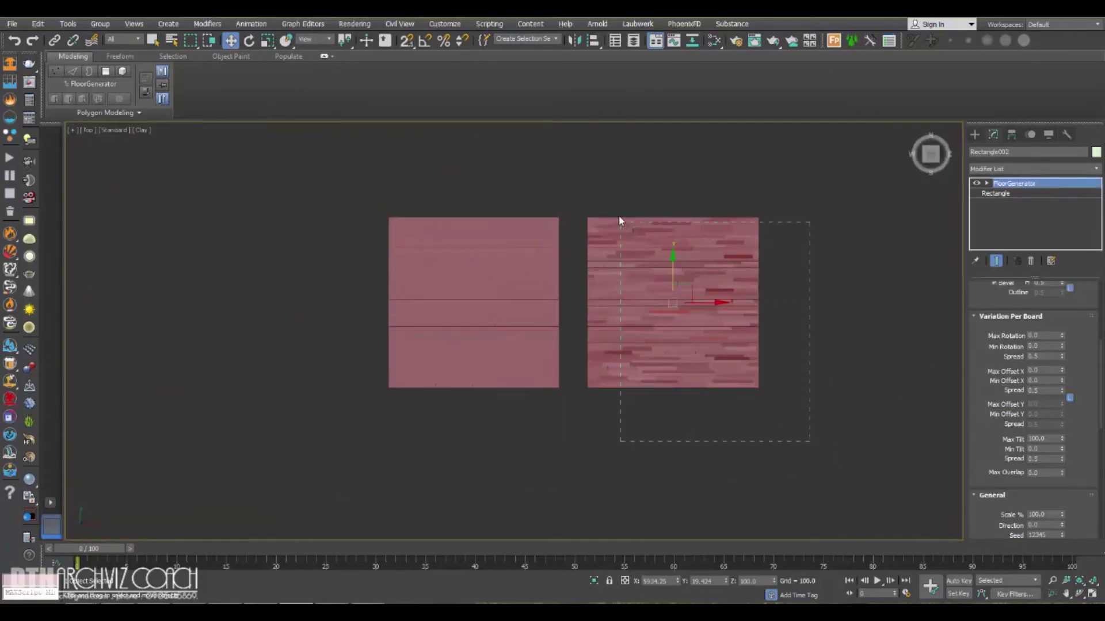
pyautogui.press('Delete')
pyautogui.click(141, 130)
pyautogui.click(161, 142)
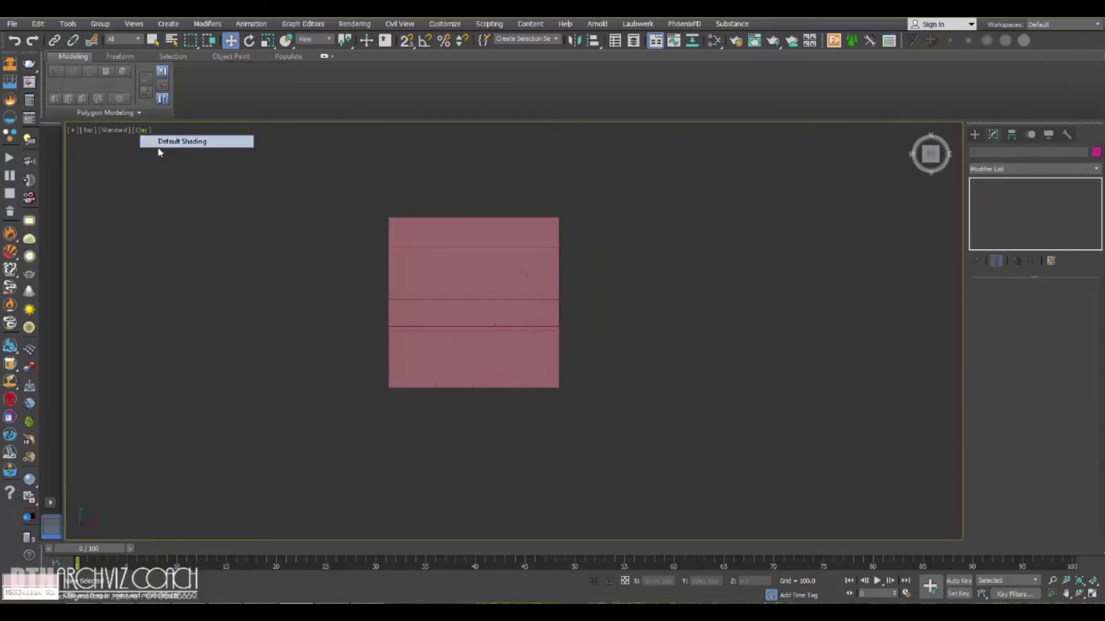
# Clone the original floor again and place the copy beside it along X.
pyautogui.click(453, 273)
pyautogui.press('z')
pyautogui.moveTo(992, 377); pyautogui.dragTo(992, 352)
pyautogui.moveTo(574, 294); pyautogui.dragTo(448, 233, button='middle')
pyautogui.scroll(-3, 448, 233)
pyautogui.moveTo(587, 422); pyautogui.dragTo(390, 292)
pyautogui.moveTo(461, 267)
pyautogui.keyDown('shift'); pyautogui.mouseDown()
pyautogui.moveTo(666, 283)
pyautogui.moveTo(654, 323)
pyautogui.mouseUp(); pyautogui.keyUp('shift')
pyautogui.click(597, 359)
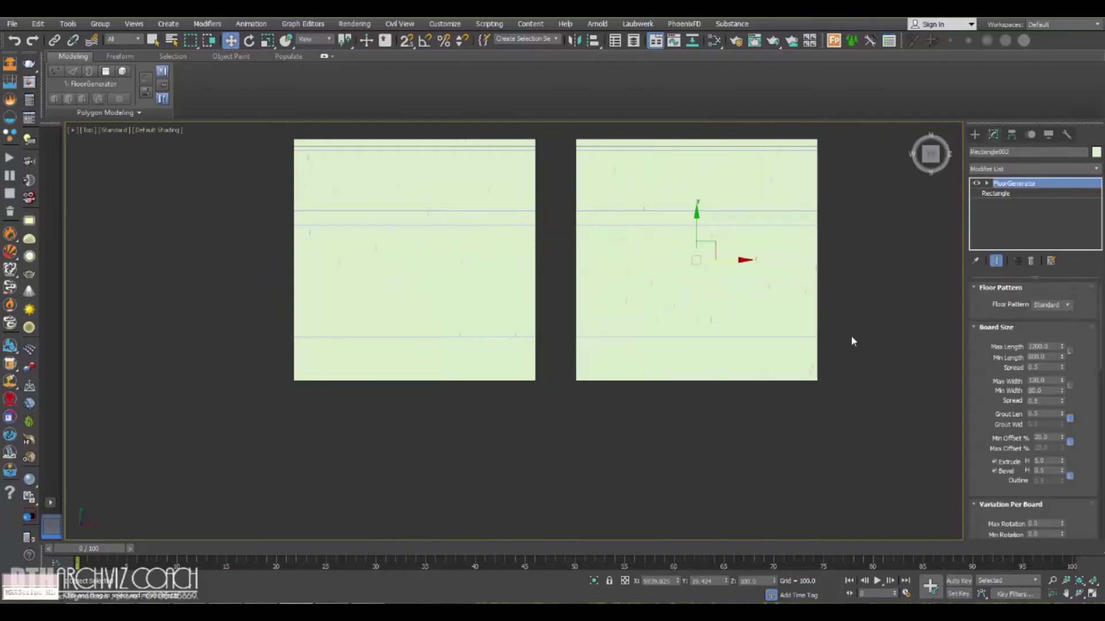
# Change the copy's floor pattern to Hexagon with a Radius of 500 and show edged faces.
pyautogui.click(1072, 304)
pyautogui.click(1049, 345)
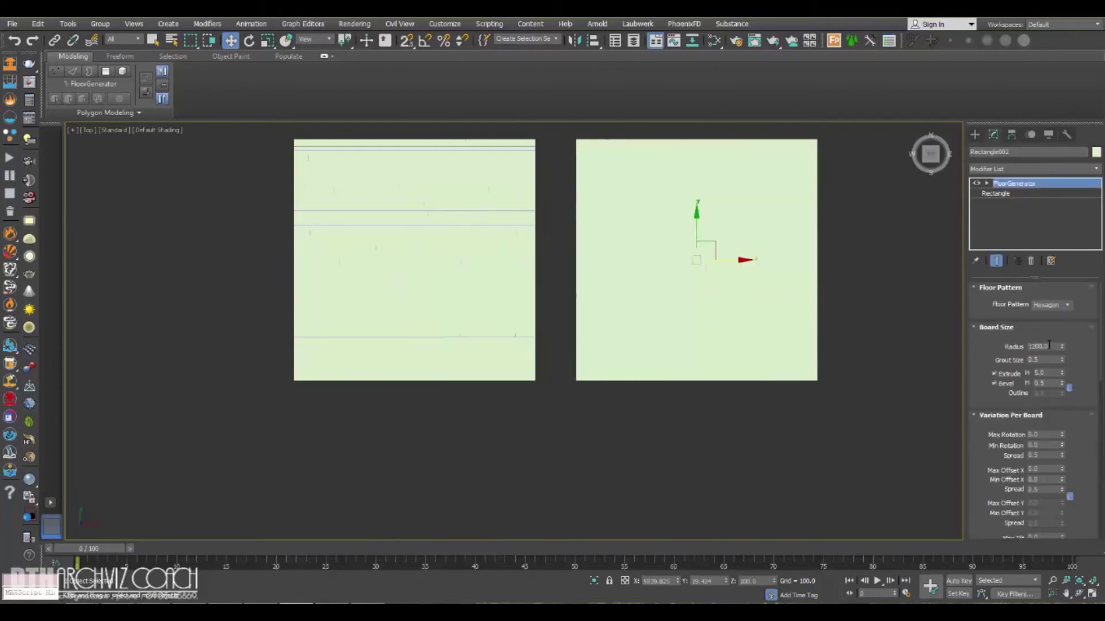
pyautogui.press('Return')
pyautogui.moveTo(781, 313); pyautogui.dragTo(721, 328, button='middle')
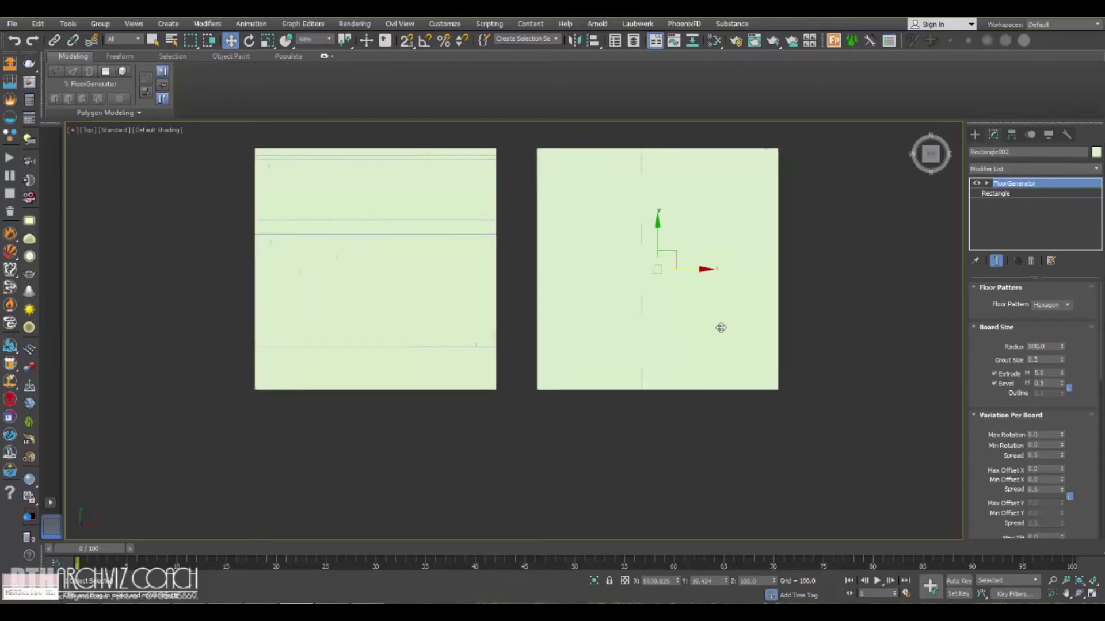
pyautogui.scroll(3, 721, 328)
pyautogui.press('F4')
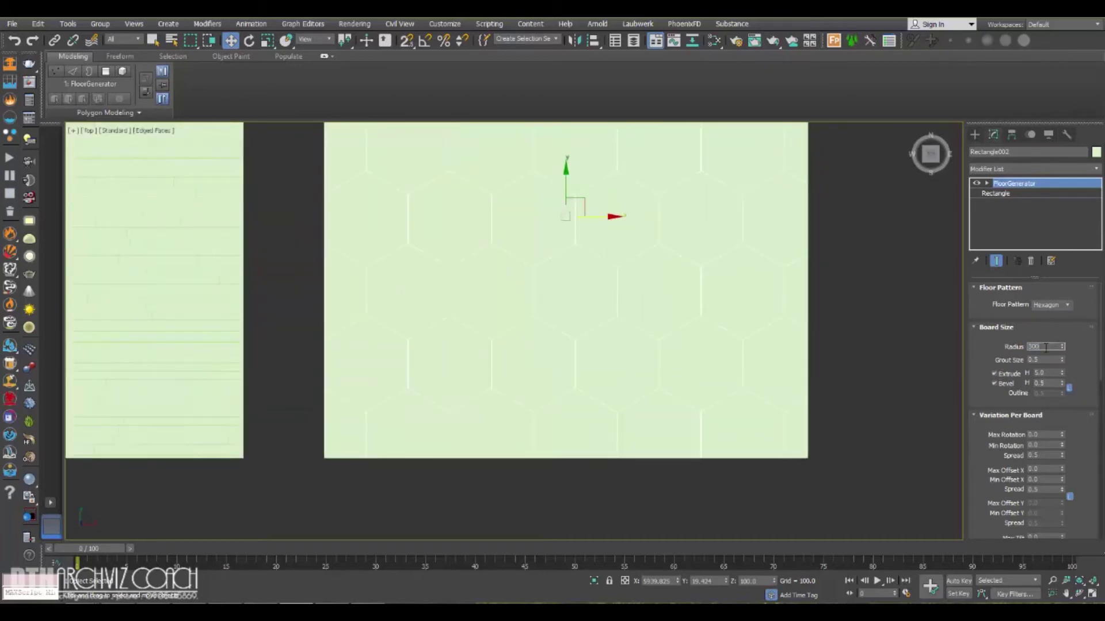
# Reduce the hexagon tiles' Radius to 300 and inspect the tiles up close at an angle.
pyautogui.write('300')
pyautogui.press('Return')
pyautogui.scroll(5, 481, 328)
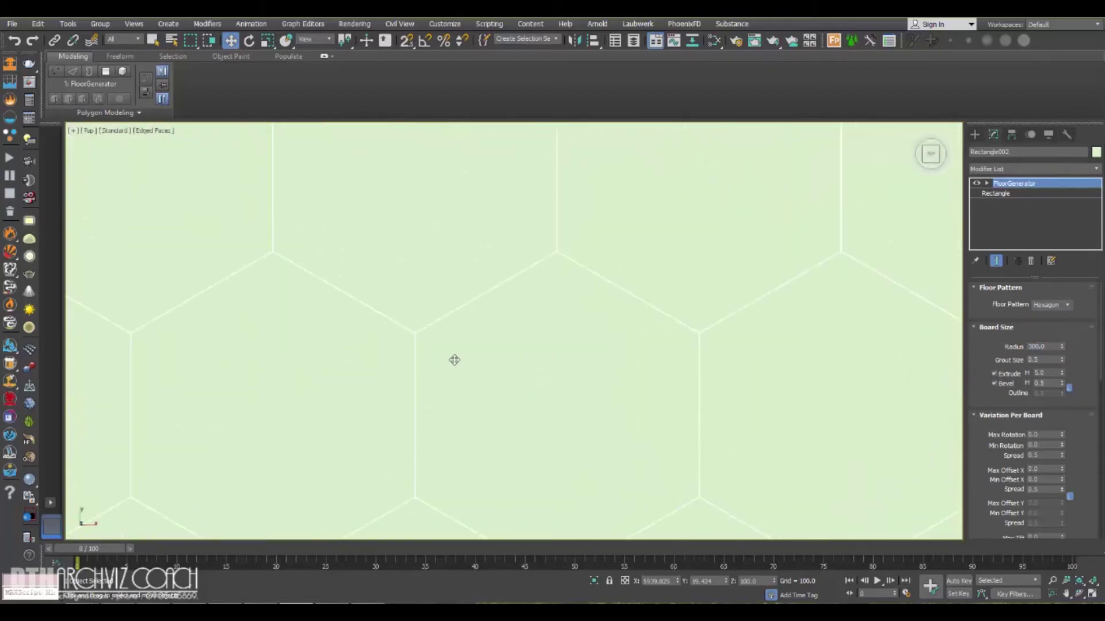
pyautogui.keyDown('alt'); pyautogui.moveTo(455, 360); pyautogui.dragTo(489, 326, button='middle'); pyautogui.keyUp('alt')
pyautogui.scroll(-3, 1038, 442)
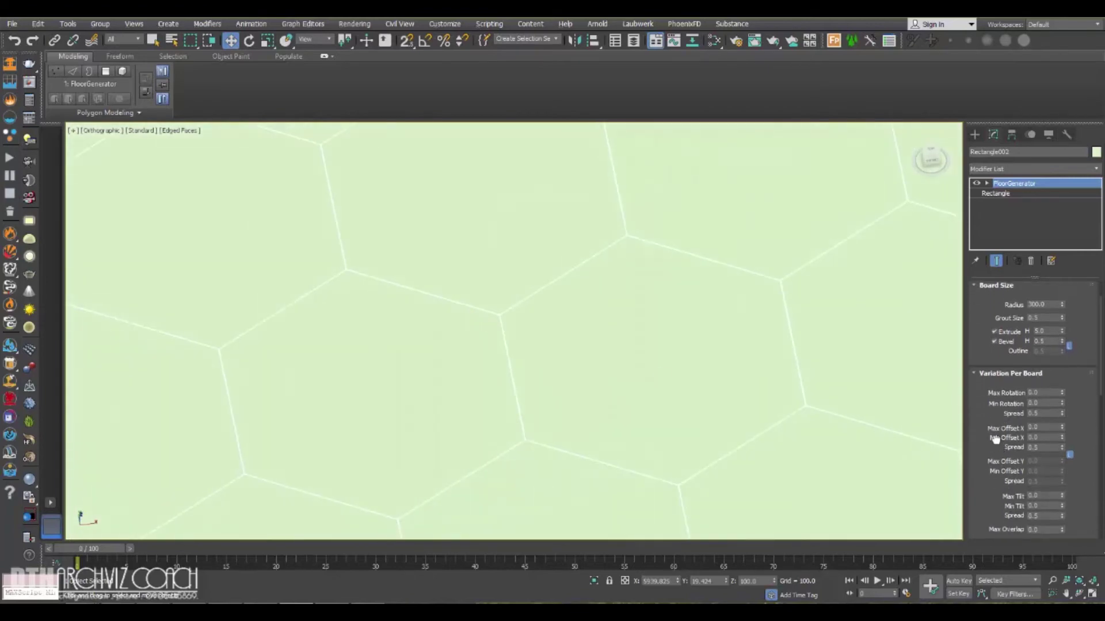
pyautogui.scroll(2, 1007, 394)
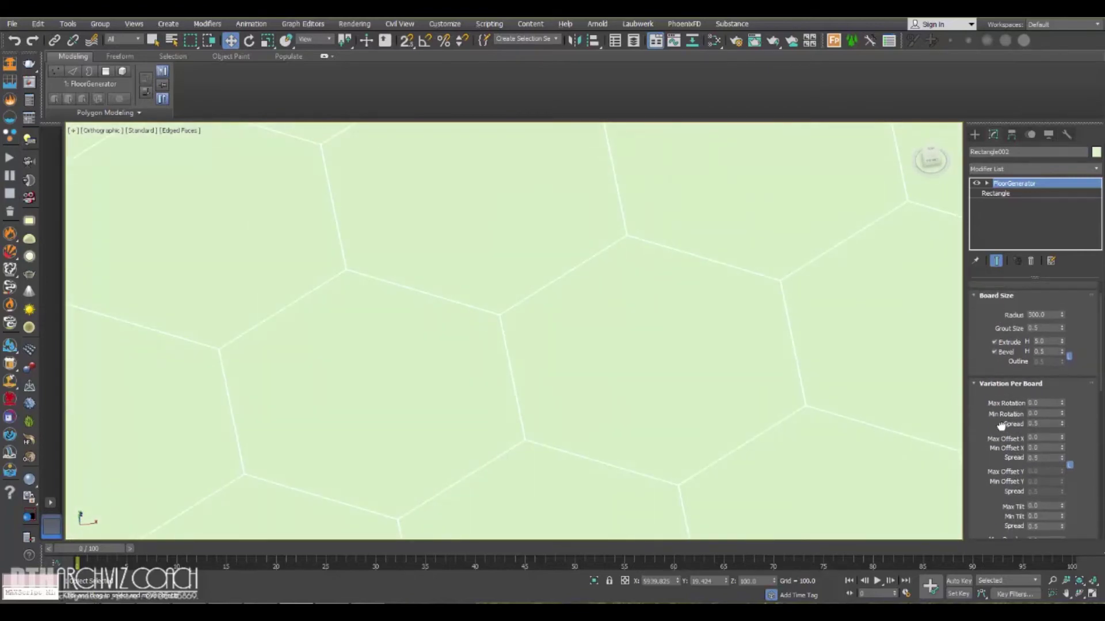
# Set the hexagon tiles' Grout Size to 3 and inspect the joints between tiles up close.
pyautogui.doubleClick(1041, 329)
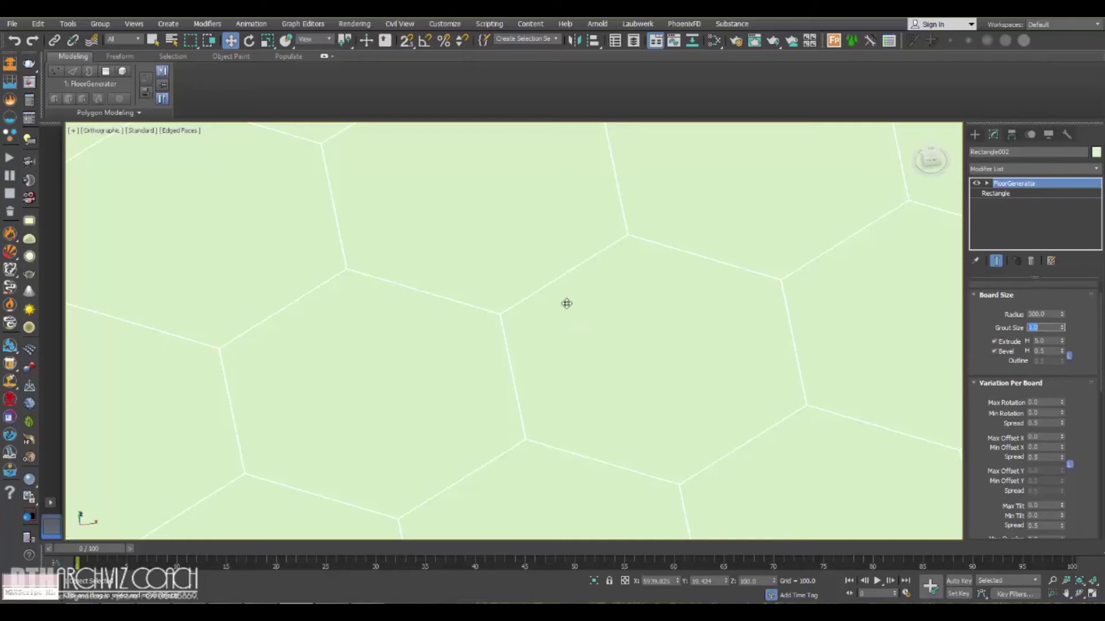
pyautogui.write('3')
pyautogui.press('Return')
pyautogui.scroll(5, 567, 303)
pyautogui.scroll(-5, 1070, 434)
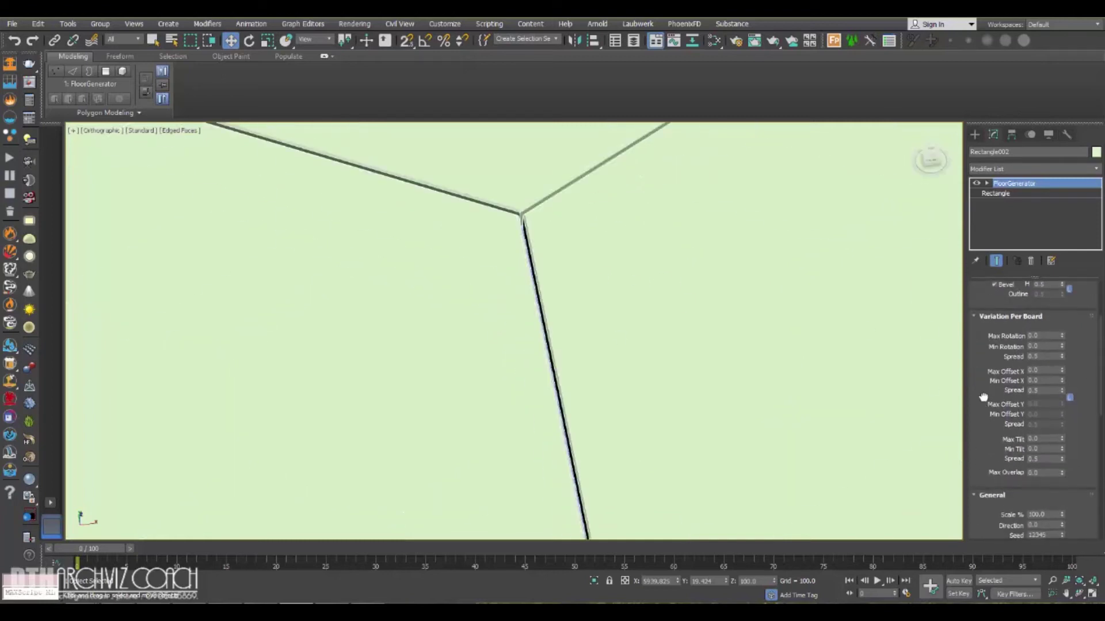
# Enter a Max Tilt variation for the hexagon tiles and view the tilted tiles beside the original floor.
pyautogui.write('5')
pyautogui.press('Return')
pyautogui.scroll(-5, 624, 336)
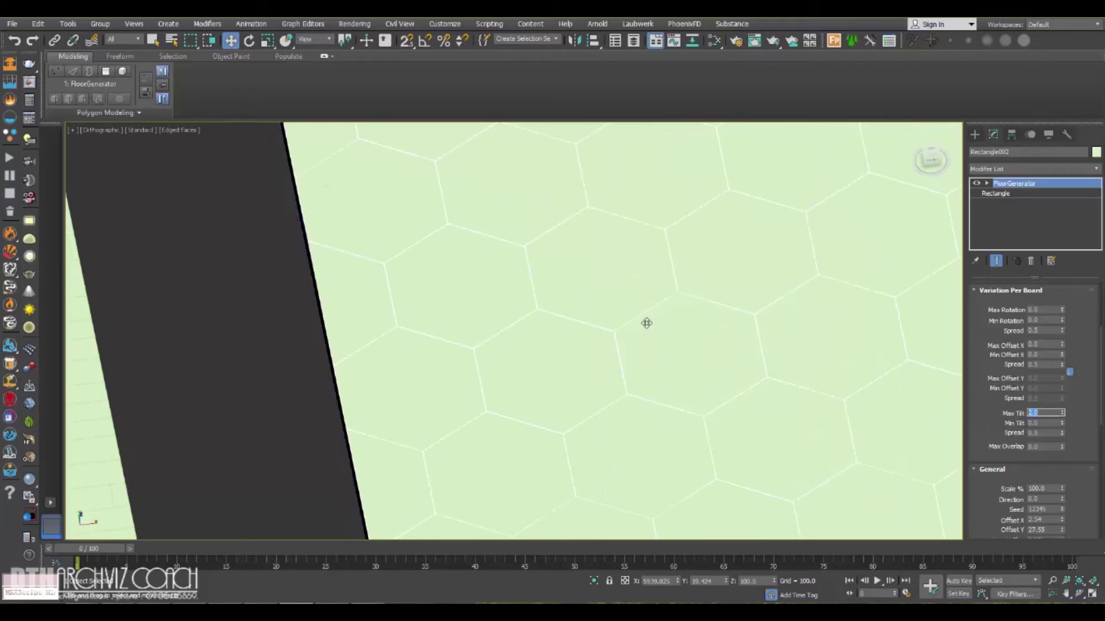
pyautogui.scroll(-8, 647, 323)
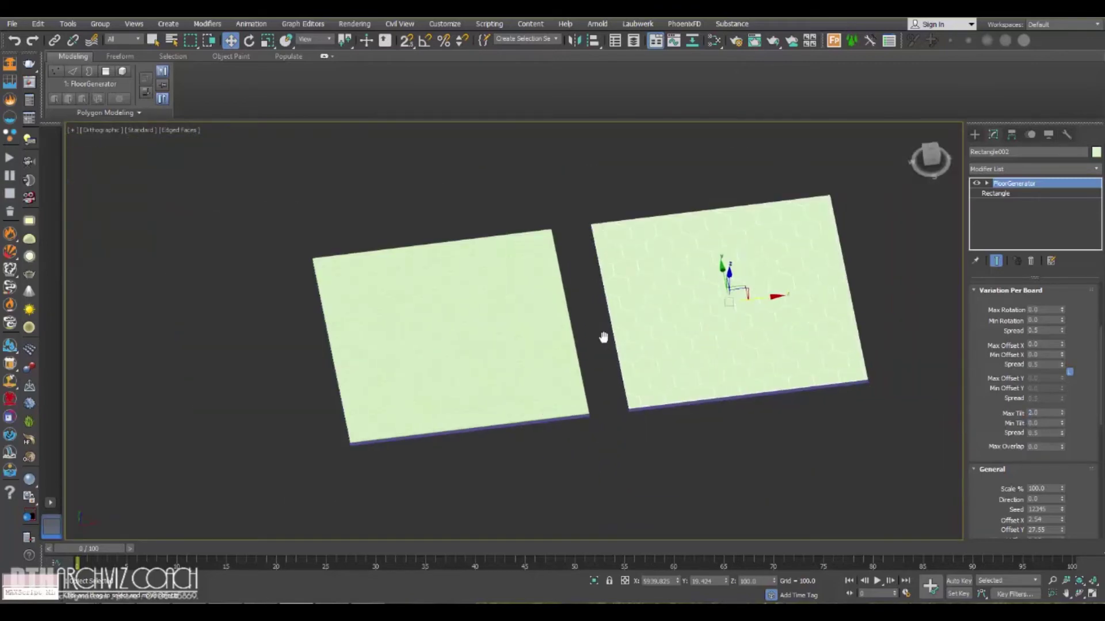
# Return to the top view, delete the hexagon floor copy and select the original floorboard floor.
pyautogui.press('t')
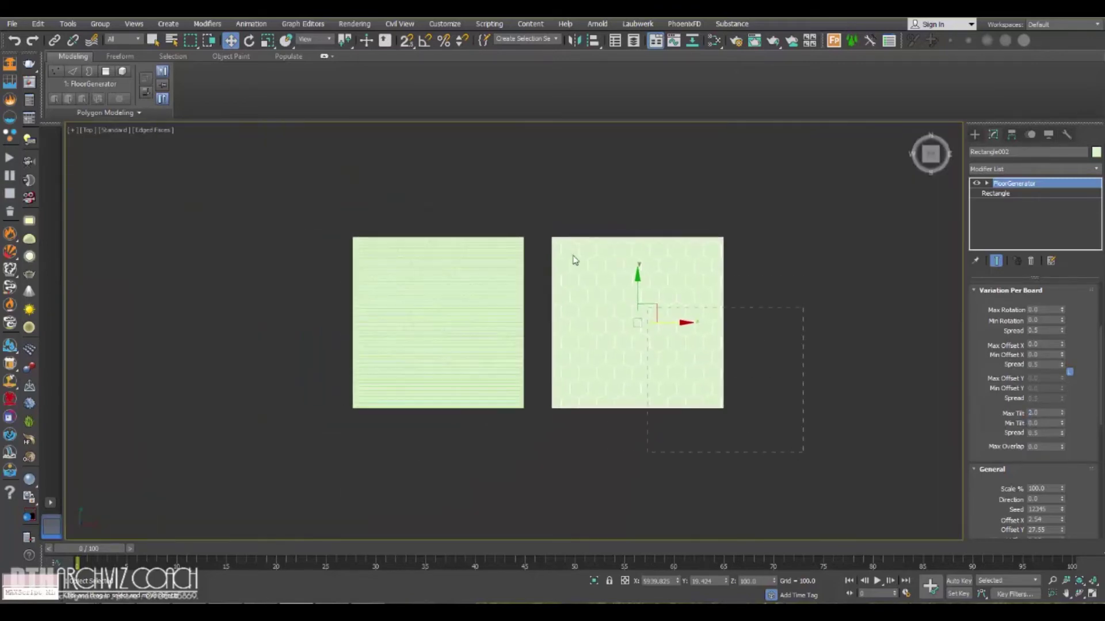
pyautogui.press('Delete')
pyautogui.moveTo(489, 302); pyautogui.dragTo(554, 327, button='middle')
pyautogui.scroll(4, 514, 309)
pyautogui.click(504, 308)
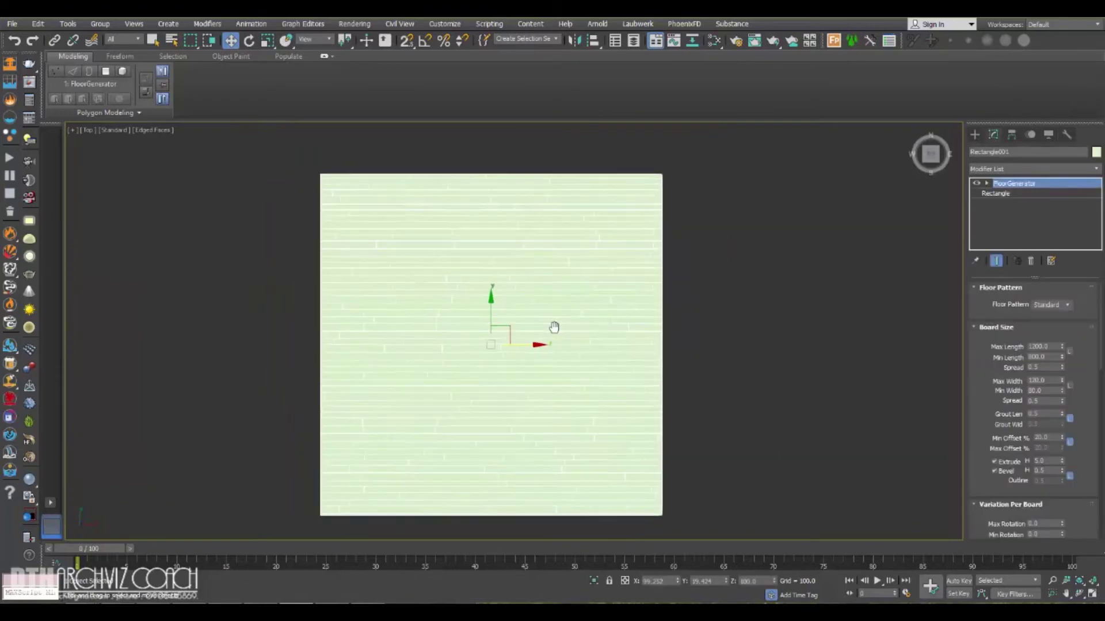
pyautogui.scroll(4, 554, 327)
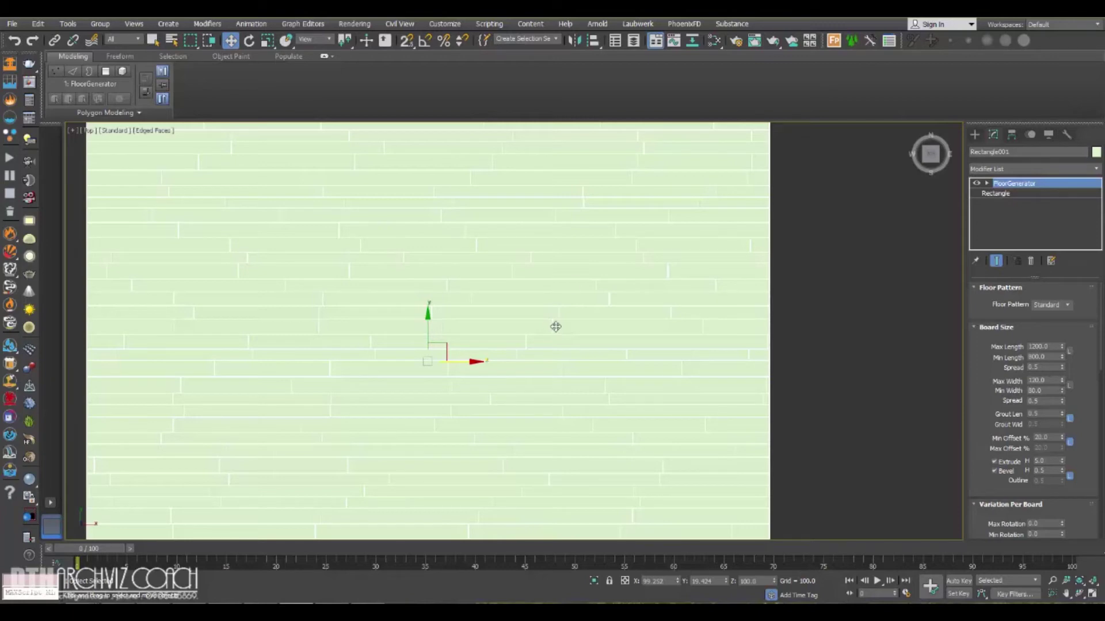
pyautogui.scroll(-2, 493, 293)
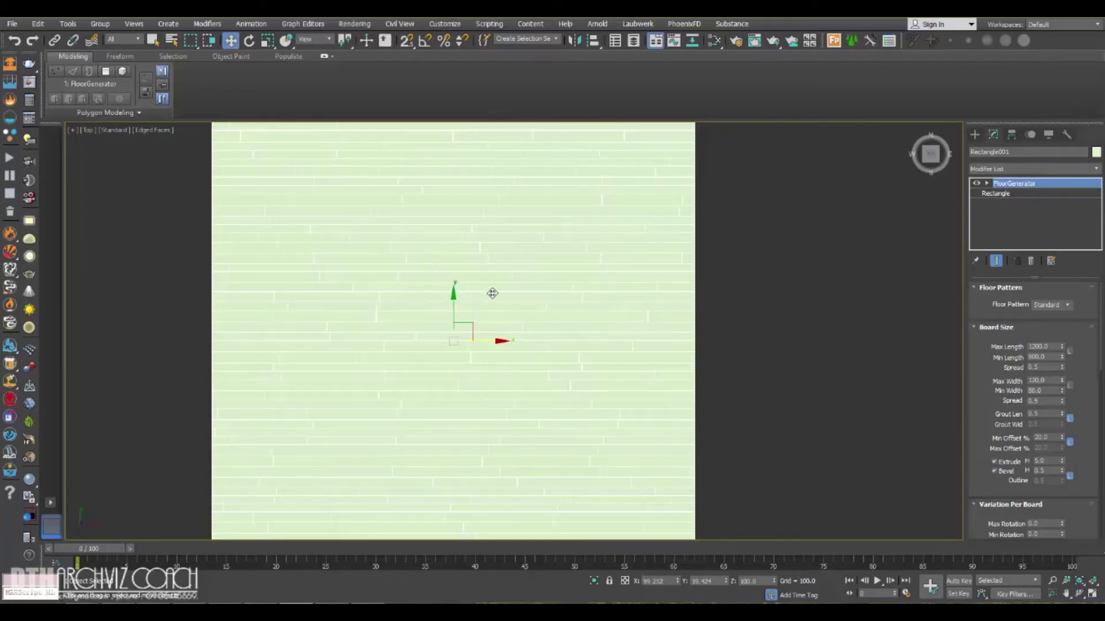
pyautogui.scroll(-2, 471, 356)
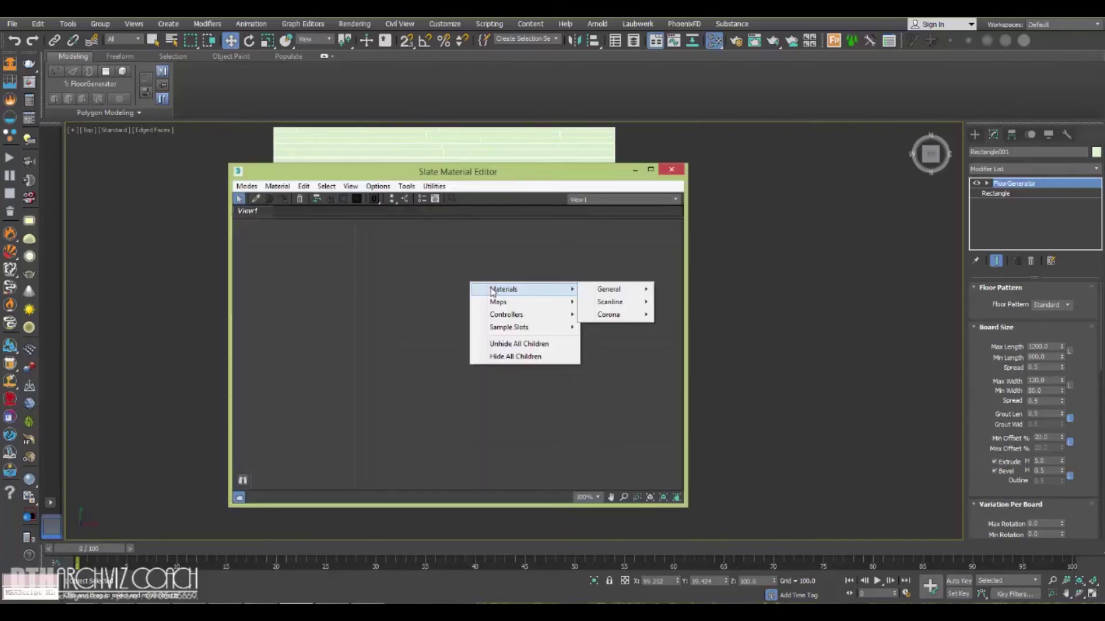
# Make V-Ray the renderer with its interior quick-settings preset, and add a VRayMtl in the Slate Material Editor.
pyautogui.click(415, 282)
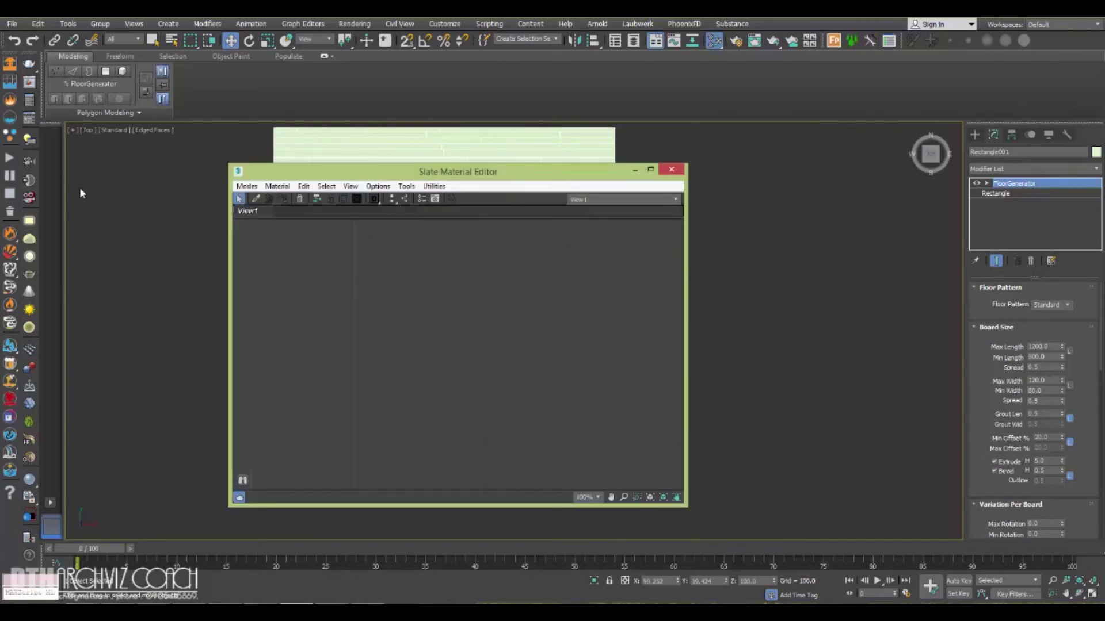
pyautogui.click(29, 122)
pyautogui.click(599, 355)
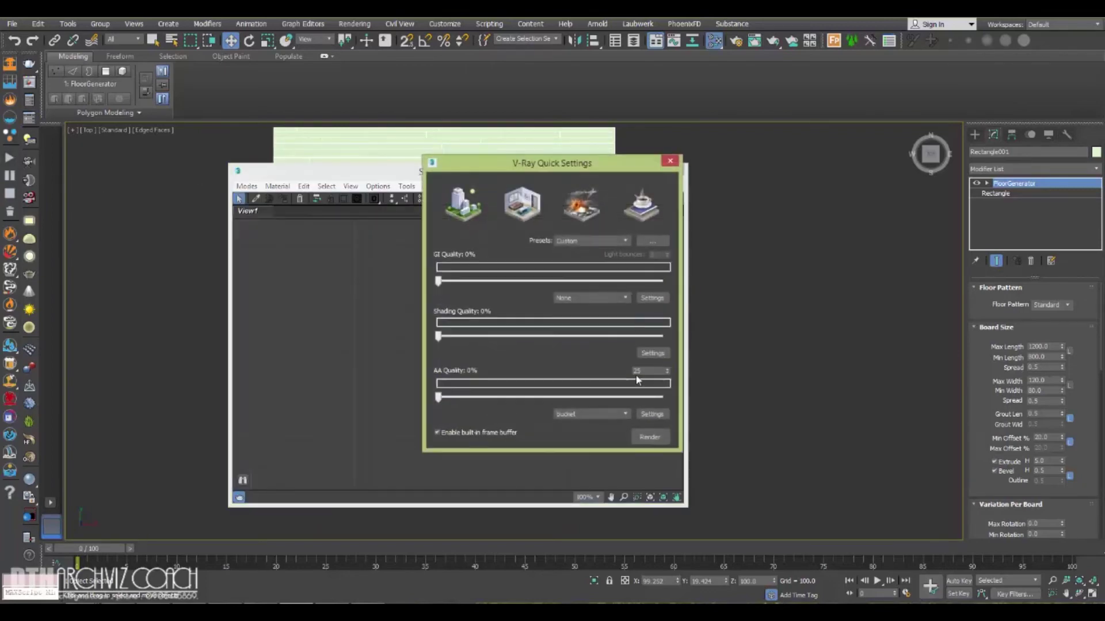
pyautogui.click(514, 216)
pyautogui.click(670, 160)
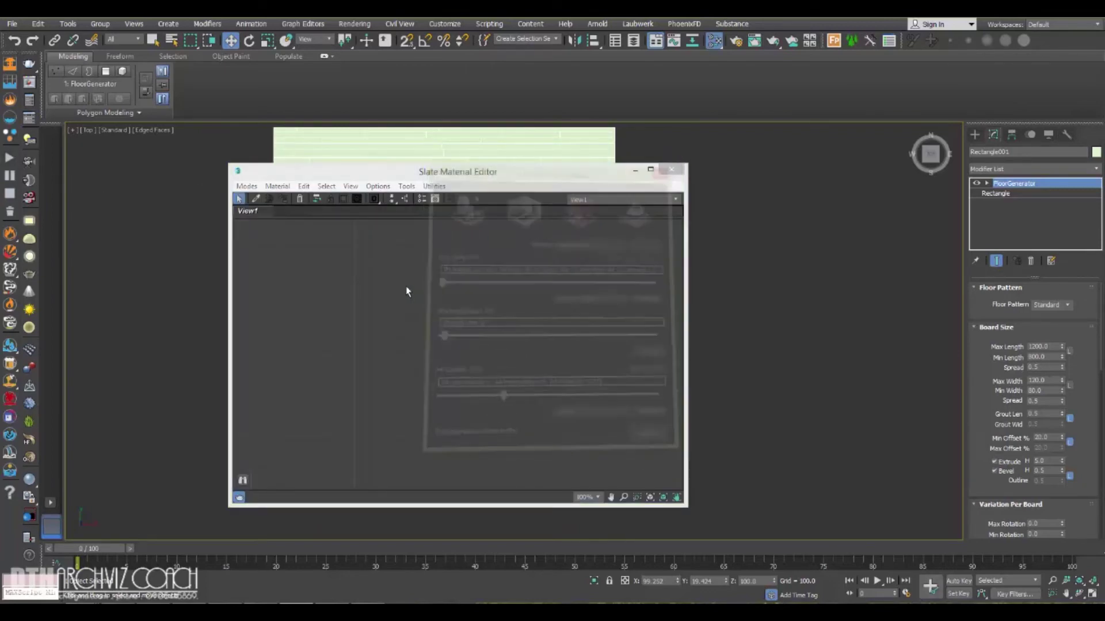
# Bring the Cherry_honey wood texture from File Explorer into the material graph and connect it to the VRayMtl's Diffuse map.
pyautogui.click(153, 598)
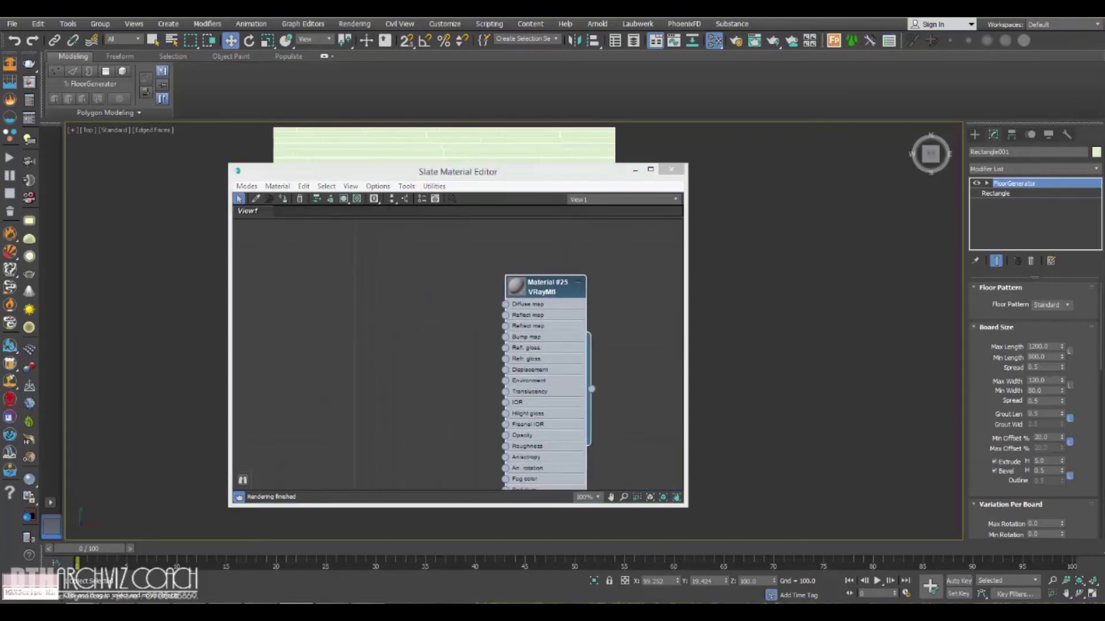
pyautogui.click(111, 566)
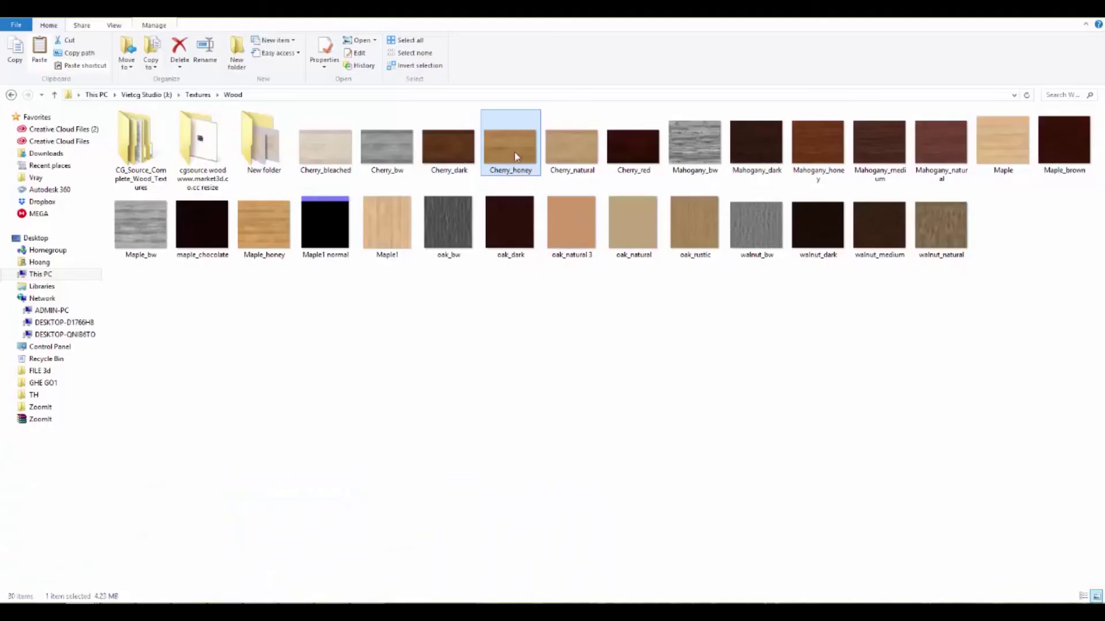
pyautogui.moveTo(516, 157); pyautogui.dragTo(300, 596)
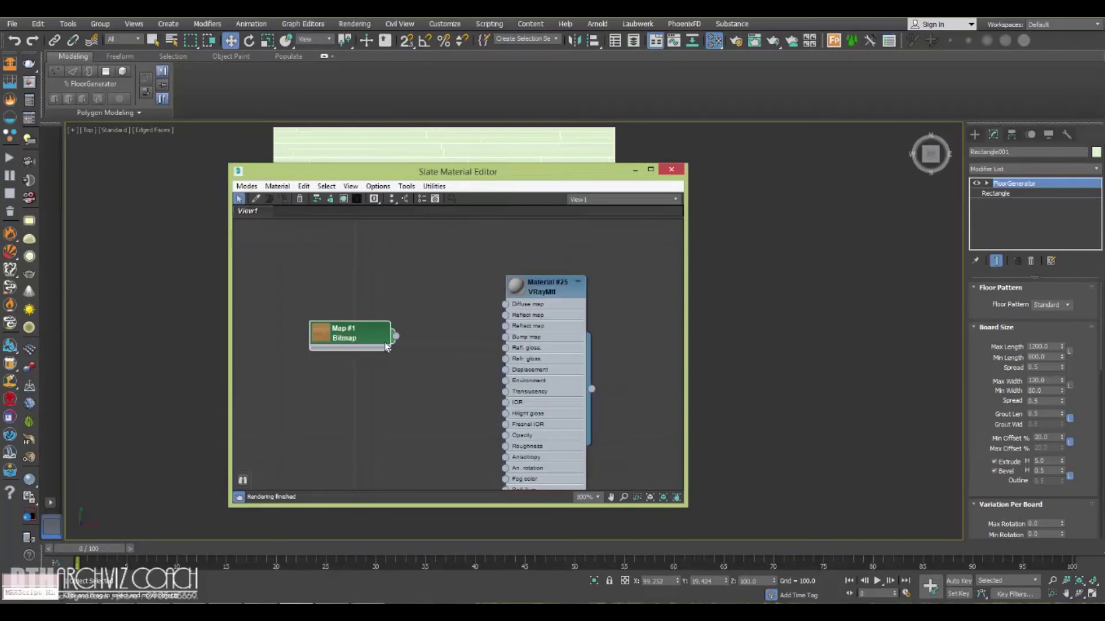
pyautogui.moveTo(509, 305); pyautogui.dragTo(507, 305)
# Assign the VRayMtl to the floor, show the wood bitmap in the viewport and minimize the material editor.
pyautogui.rightClick(554, 290)
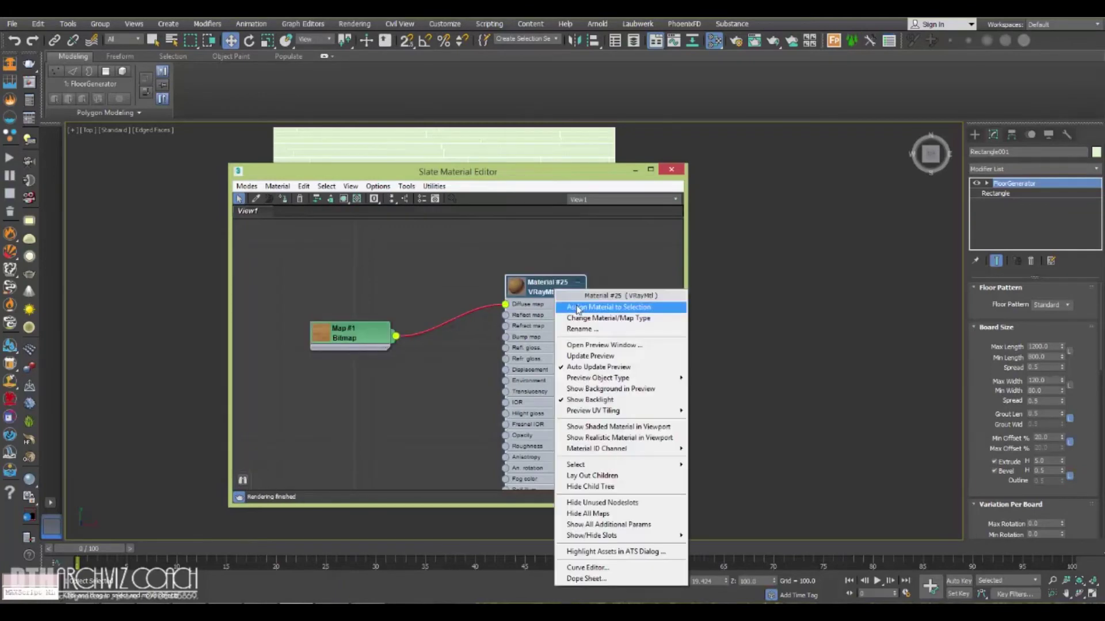
pyautogui.click(577, 306)
pyautogui.click(342, 325)
pyautogui.moveTo(355, 337); pyautogui.dragTo(435, 302)
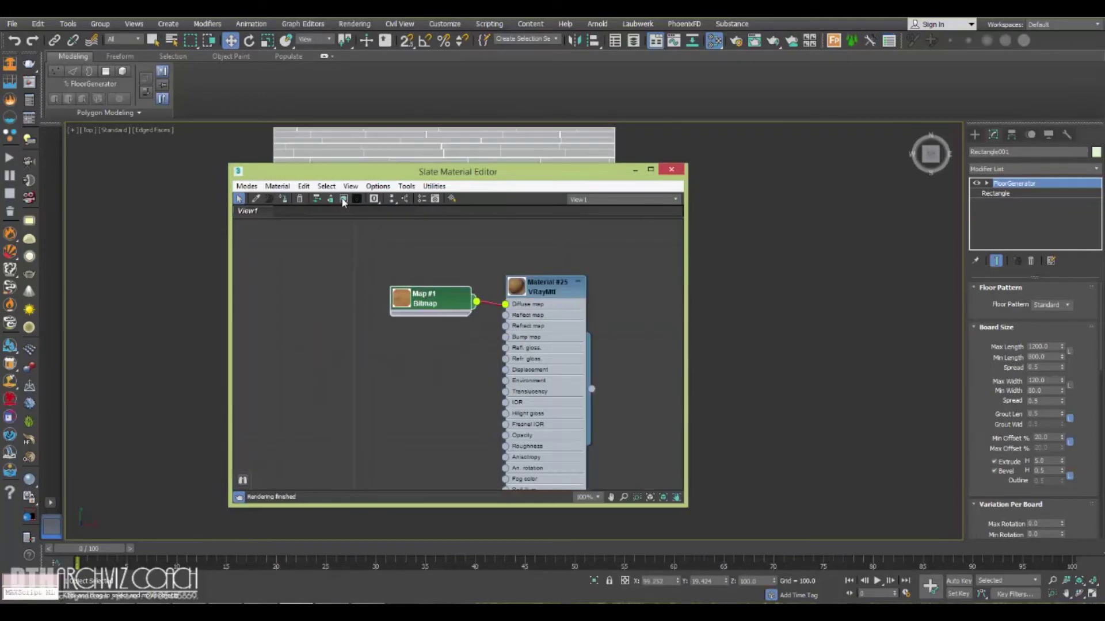
pyautogui.click(343, 198)
pyautogui.click(637, 171)
# Hide edged faces in the viewport and add an Unwrap UVW modifier above the floor's FloorGenerator.
pyautogui.click(649, 308)
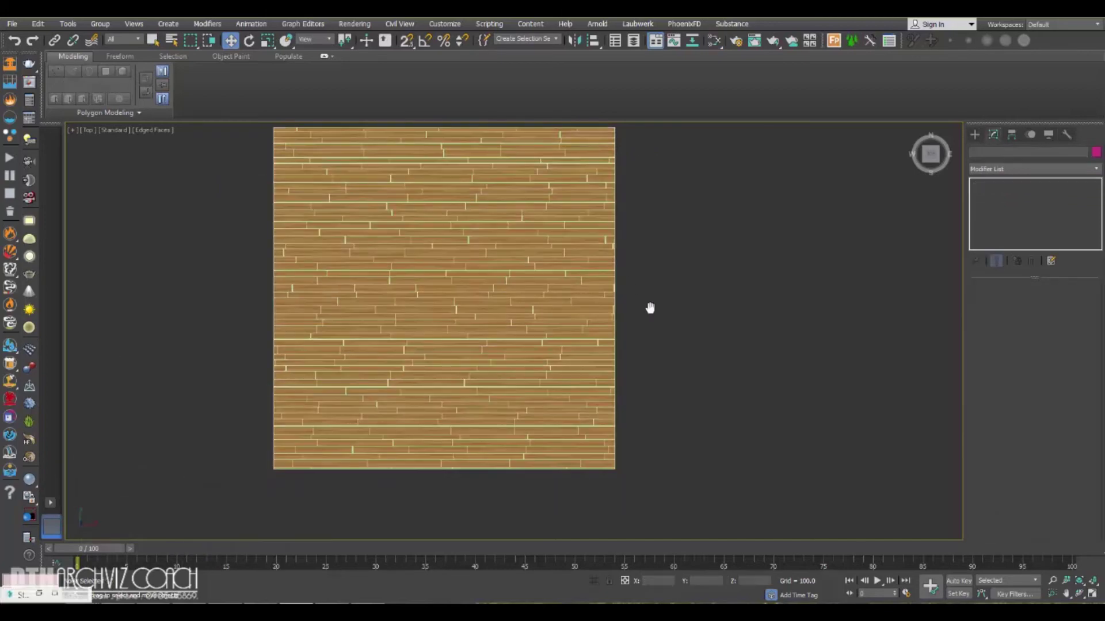
pyautogui.scroll(3, 649, 308)
pyautogui.scroll(-4, 594, 345)
pyautogui.moveTo(443, 364); pyautogui.dragTo(463, 304, button='middle')
pyautogui.click(559, 345)
pyautogui.scroll(2, 560, 345)
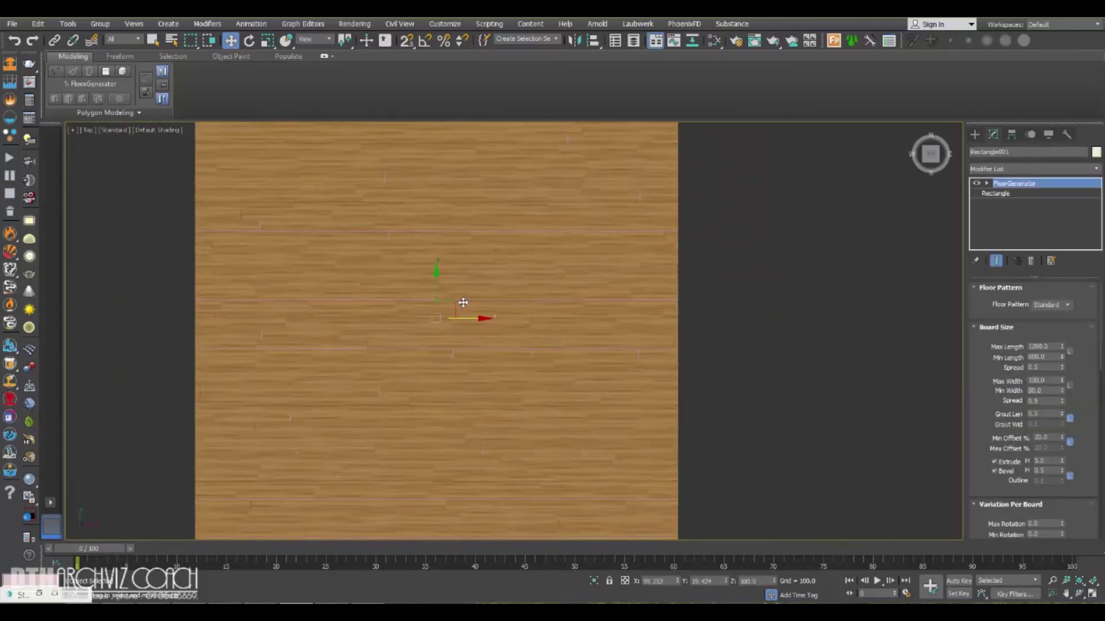
pyautogui.click(996, 167)
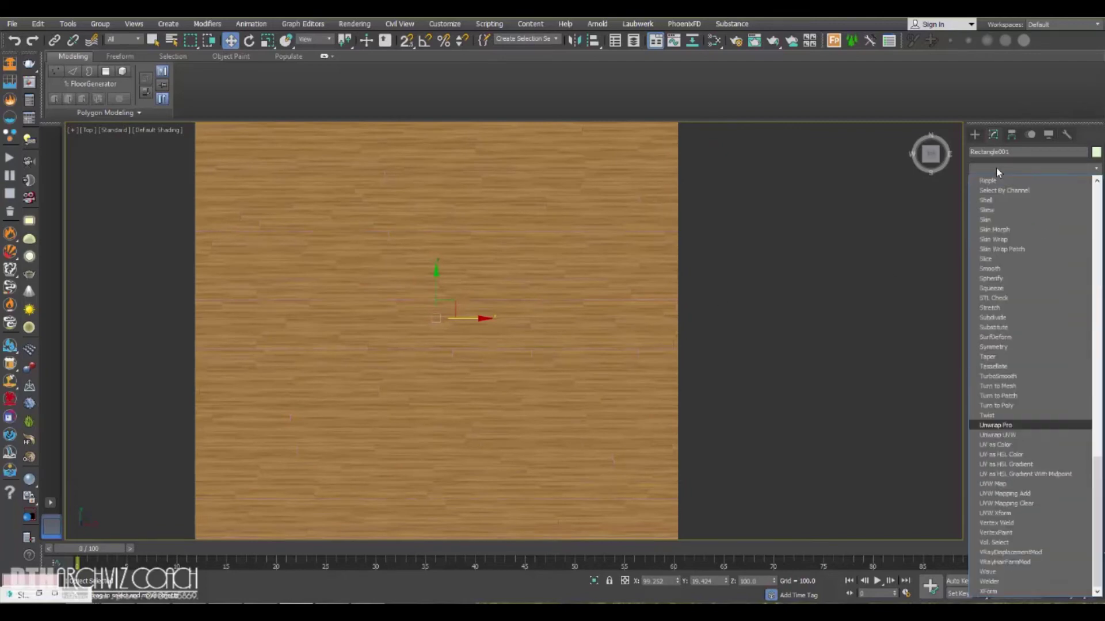
pyautogui.click(1017, 435)
# Enter the Unwrap UVW's Polygon level and examine the selected board tops and unselected bevels at an angle.
pyautogui.moveTo(626, 413); pyautogui.dragTo(643, 354, button='middle')
pyautogui.keyDown('alt'); pyautogui.moveTo(623, 415); pyautogui.dragTo(572, 345, button='middle'); pyautogui.keyUp('alt')
pyautogui.scroll(4, 458, 277)
pyautogui.moveTo(446, 267); pyautogui.dragTo(468, 379, button='middle')
pyautogui.scroll(2, 449, 324)
pyautogui.scroll(3, 449, 324)
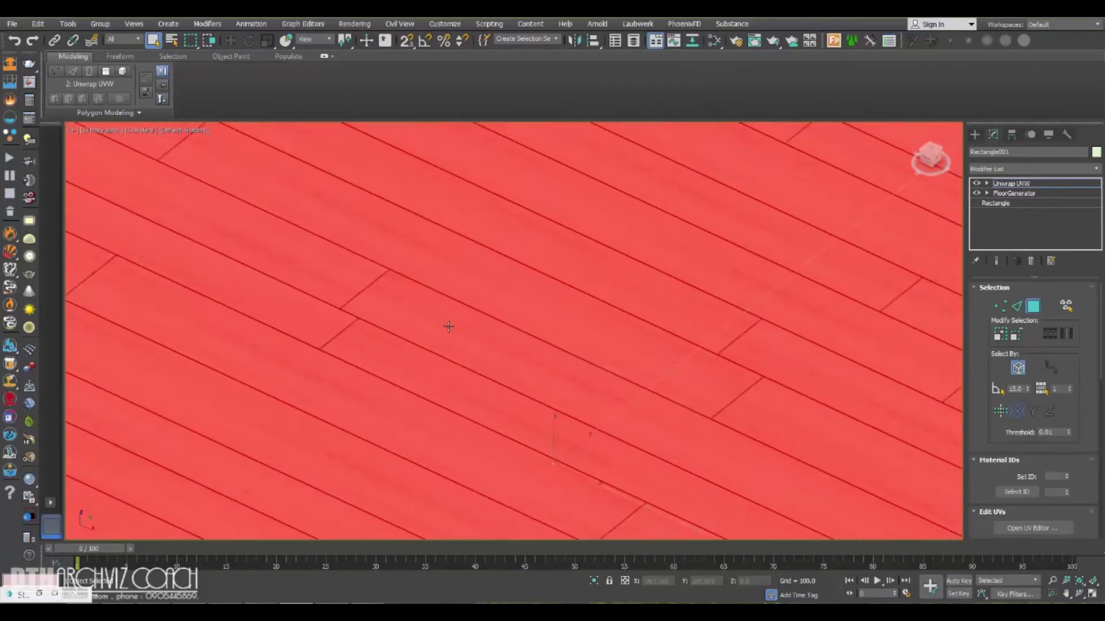
pyautogui.scroll(6, 357, 331)
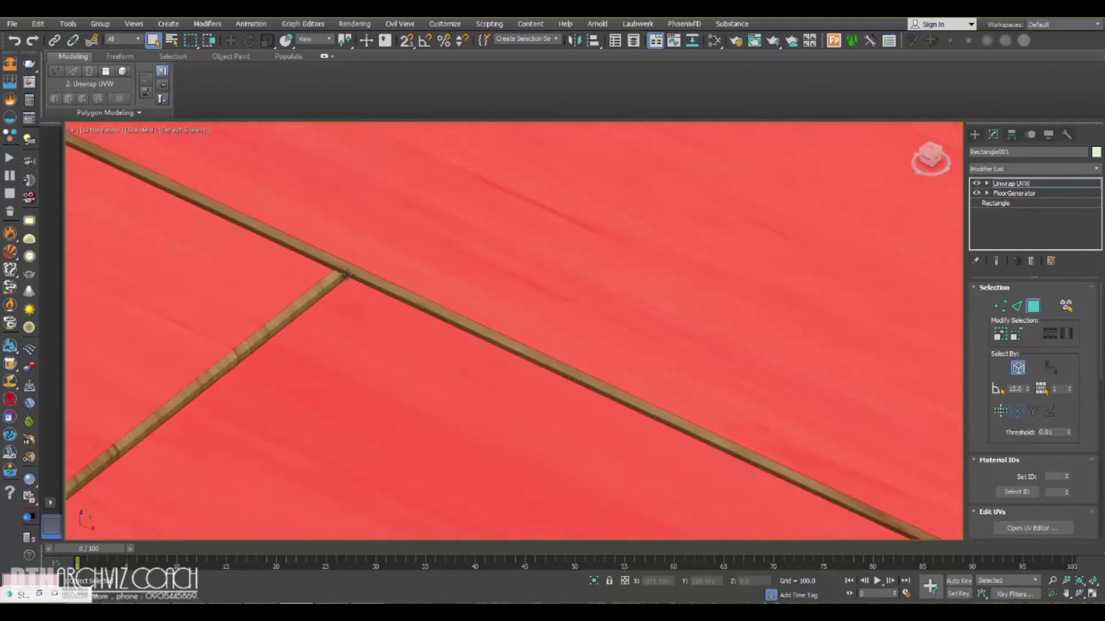
pyautogui.scroll(-8, 489, 344)
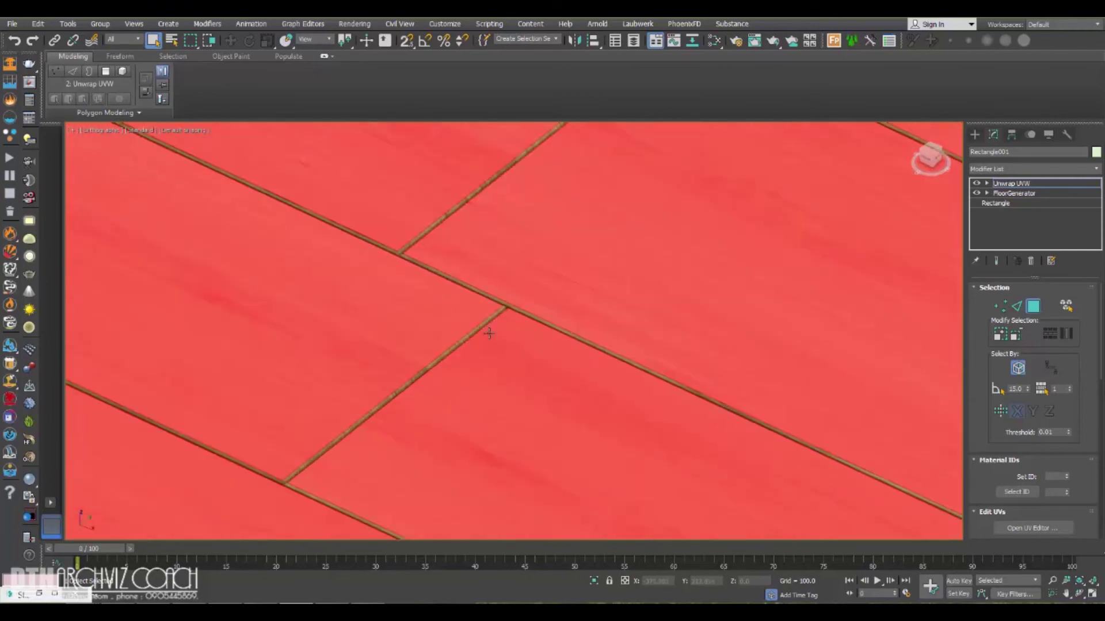
pyautogui.scroll(-3, 486, 340)
pyautogui.scroll(3, 476, 370)
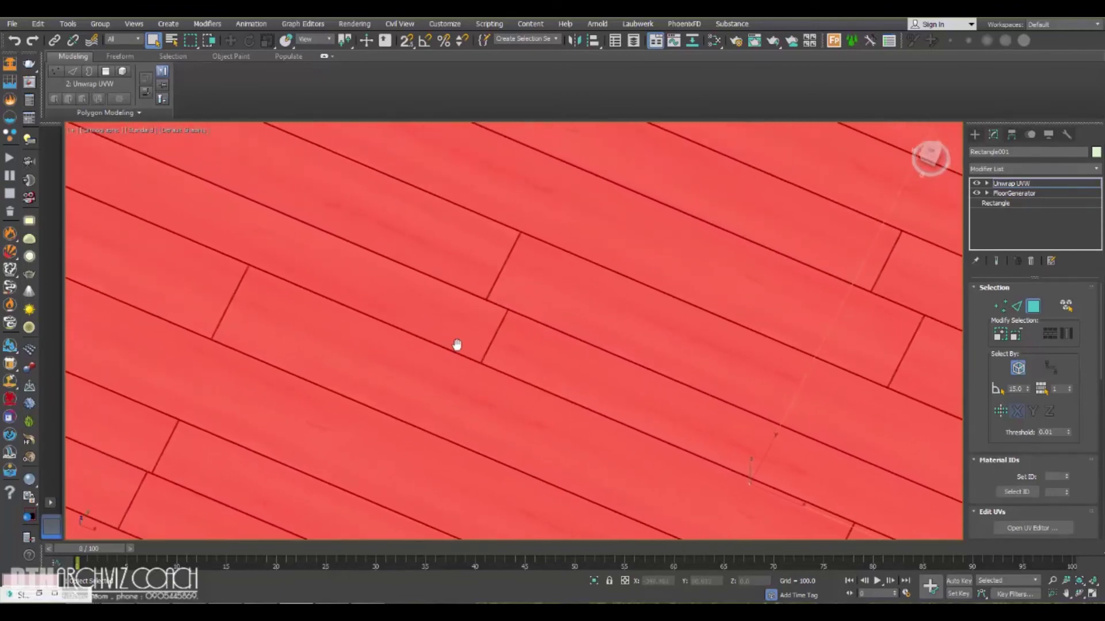
# Return to the top view and apply a Quick Planar Map along Z to the selected board tops.
pyautogui.press('t')
pyautogui.press('z')
pyautogui.scroll(6, 460, 337)
pyautogui.moveTo(649, 382); pyautogui.dragTo(636, 313, button='middle')
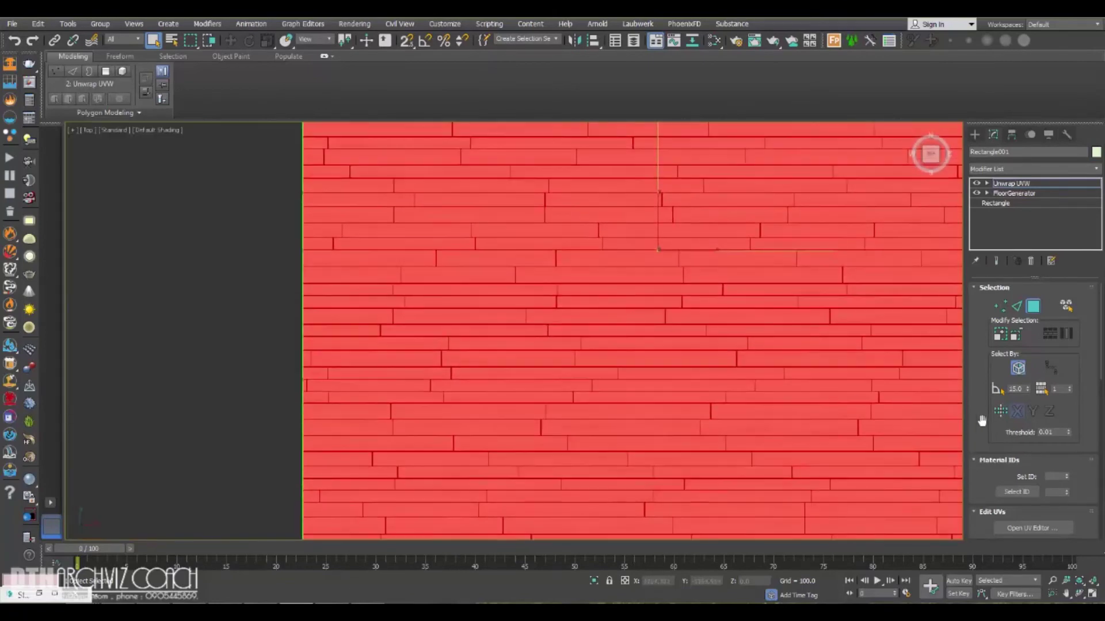
pyautogui.moveTo(973, 401); pyautogui.dragTo(968, 363)
pyautogui.scroll(-3, 1003, 322)
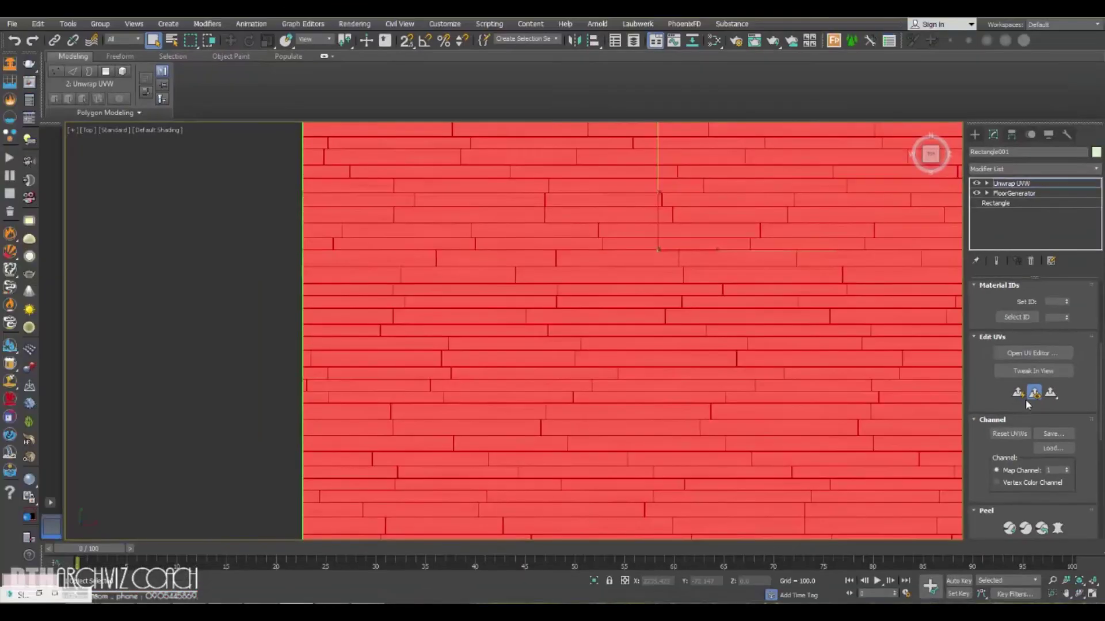
pyautogui.moveTo(1051, 394); pyautogui.dragTo(1055, 382)
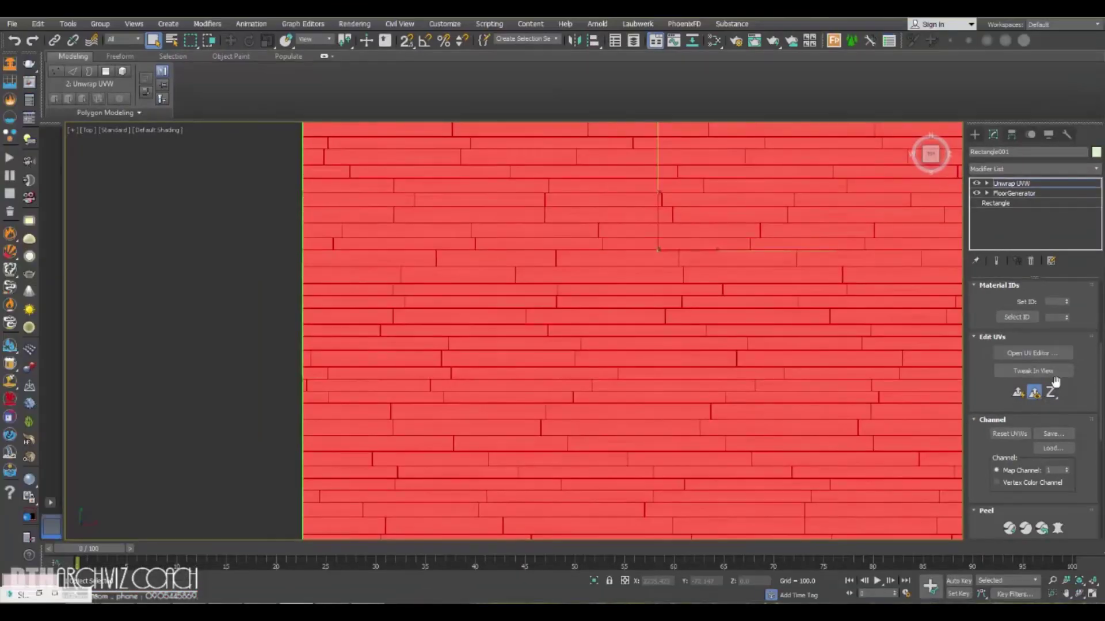
pyautogui.click(1018, 393)
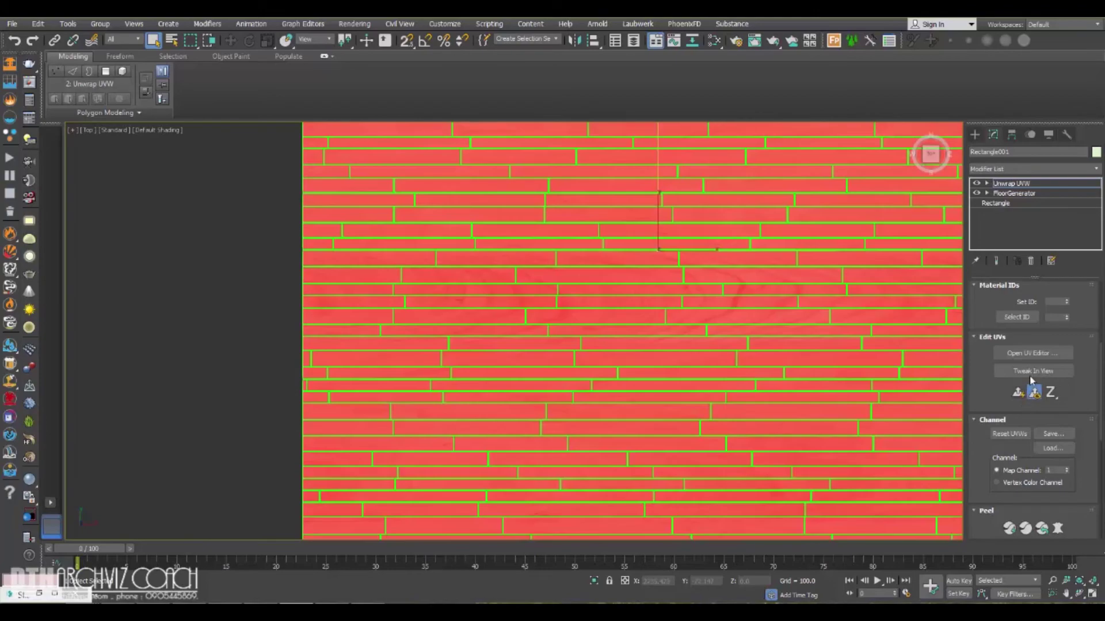
# Open the UV editor for the floor, frame the UV layout and turn off the red shading of selected faces.
pyautogui.click(1028, 354)
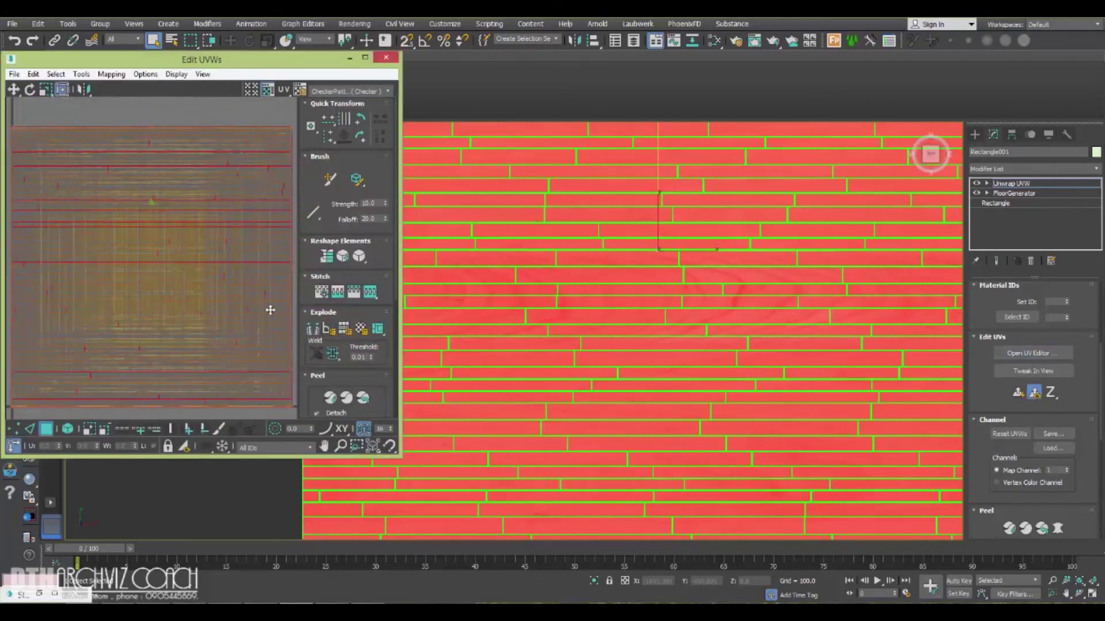
pyautogui.scroll(-3, 197, 288)
pyautogui.moveTo(197, 315); pyautogui.dragTo(170, 279, button='middle')
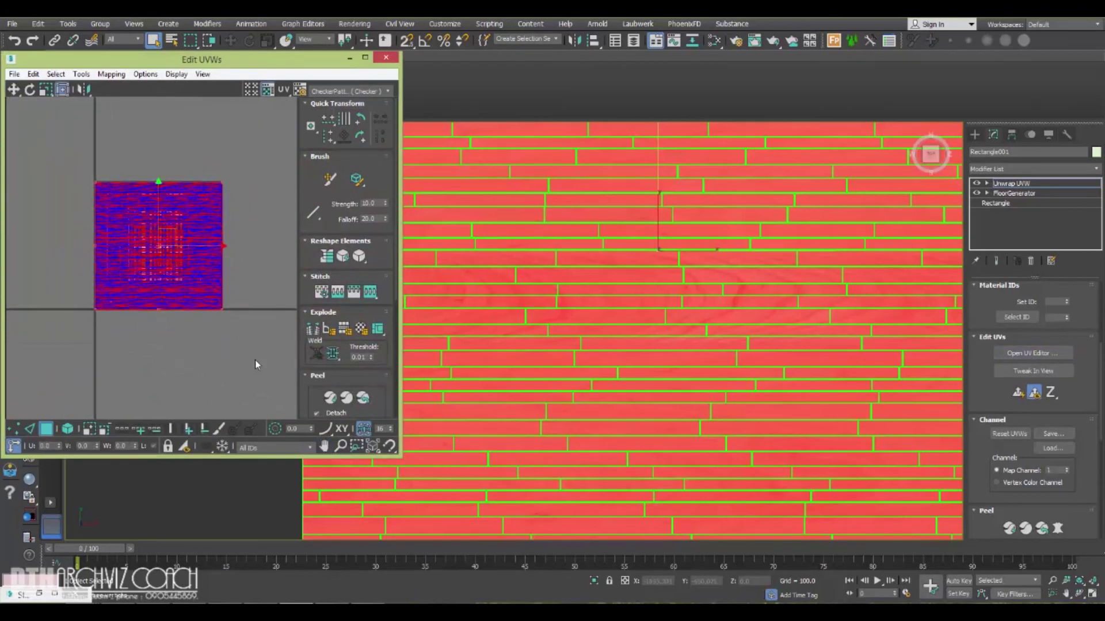
pyautogui.moveTo(238, 350); pyautogui.dragTo(240, 357, button='middle')
pyautogui.moveTo(673, 347); pyautogui.dragTo(680, 338, button='middle')
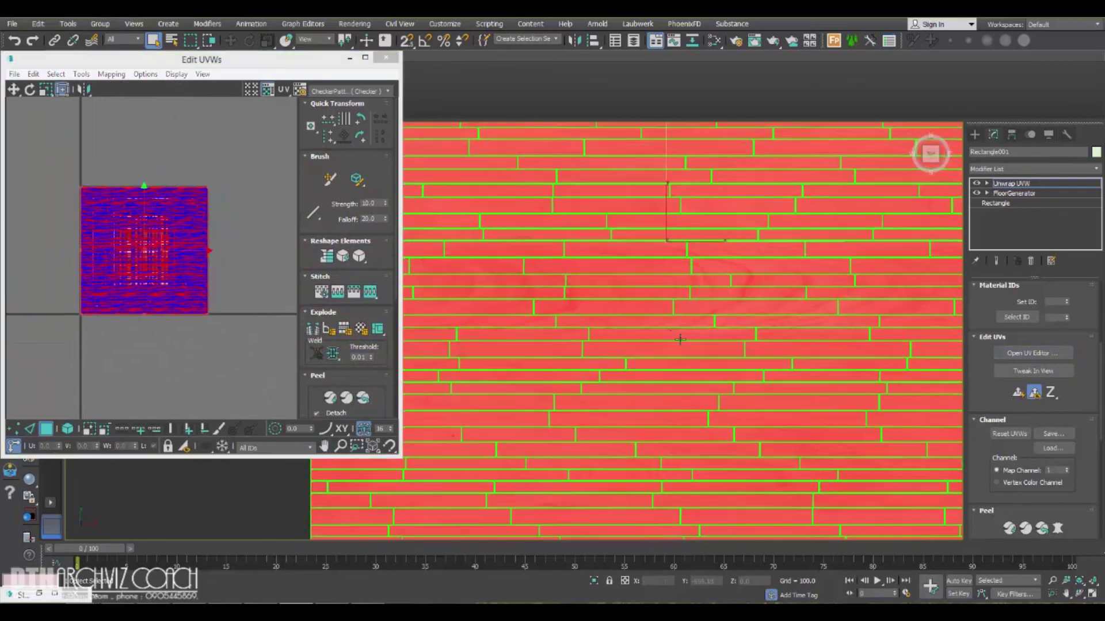
pyautogui.press('F2')
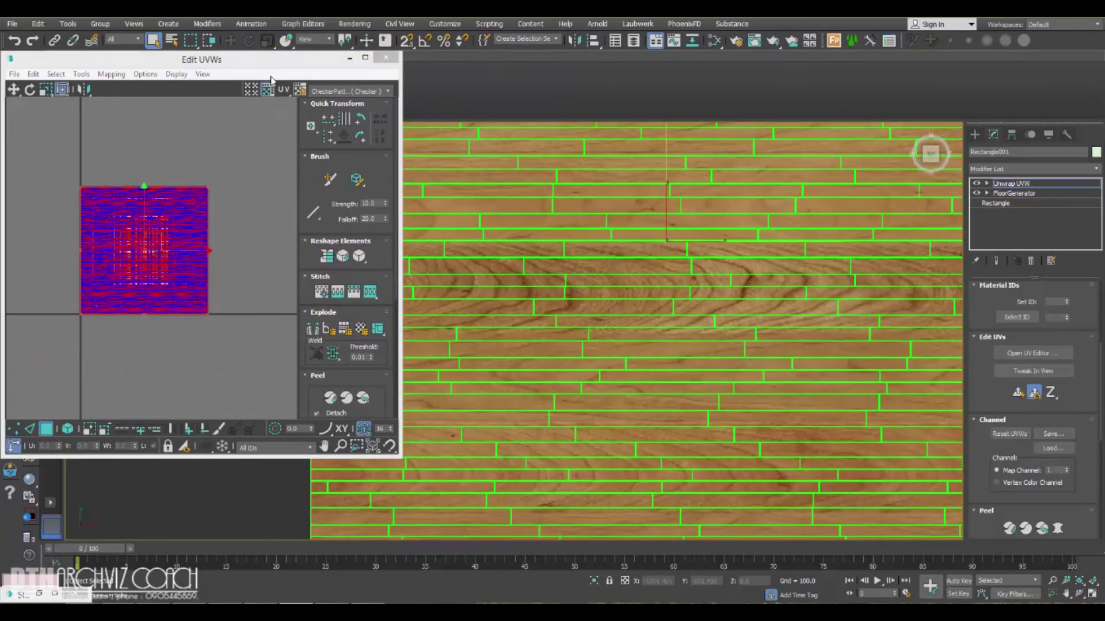
# Reposition the Edit UVWs window, enable polygon selection by element and select all the floorboard UVs.
pyautogui.moveTo(276, 64); pyautogui.dragTo(361, 96)
pyautogui.click(132, 460)
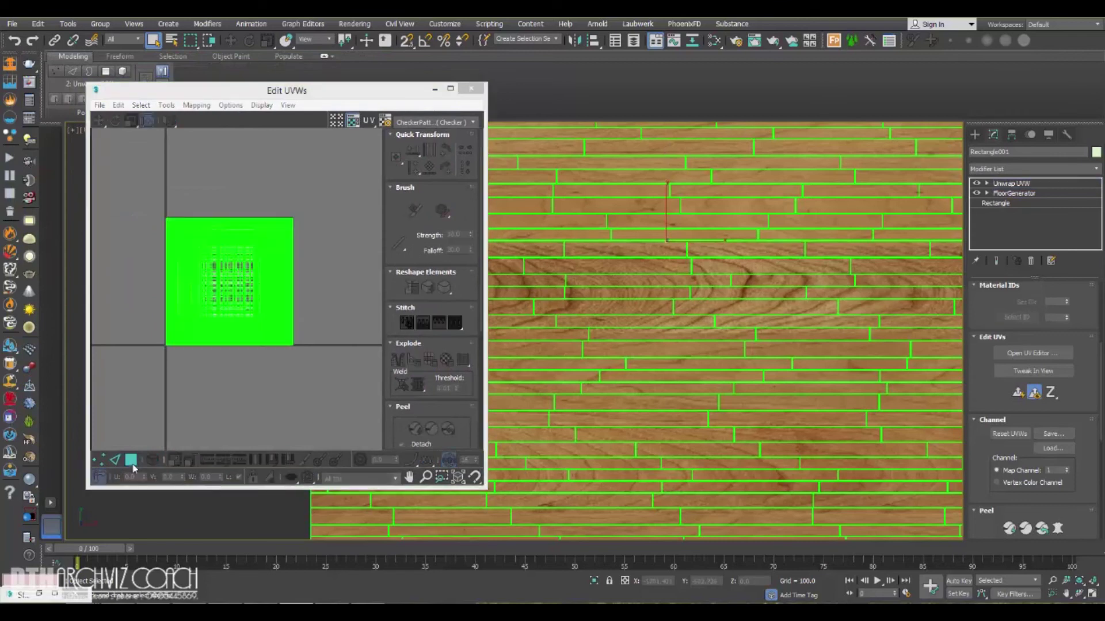
pyautogui.click(132, 460)
pyautogui.moveTo(240, 414); pyautogui.dragTo(158, 190)
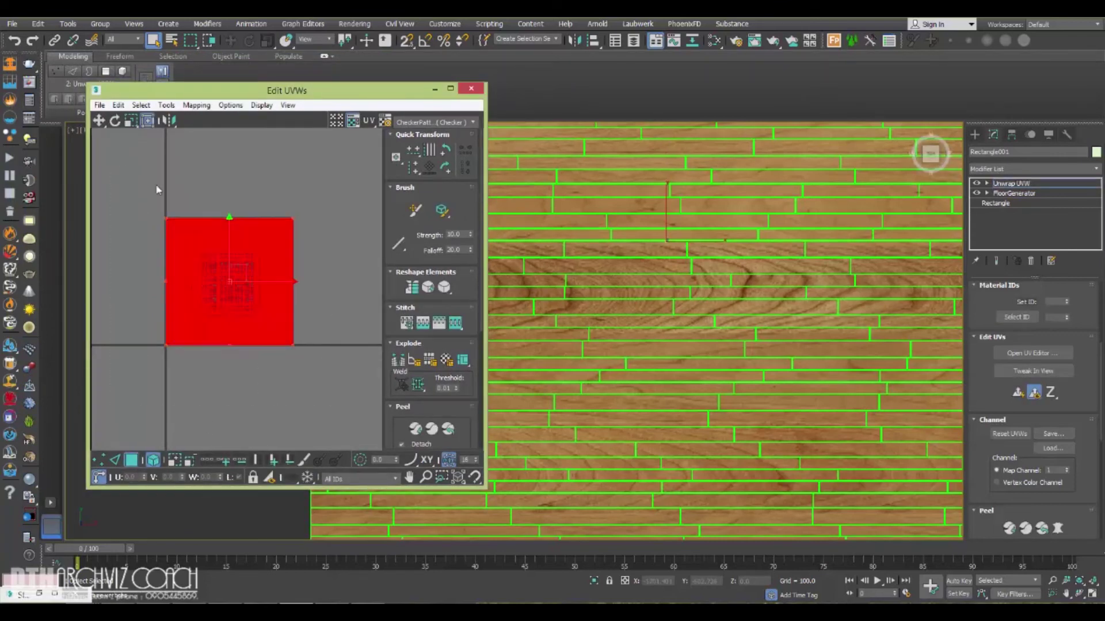
pyautogui.scroll(2, 223, 279)
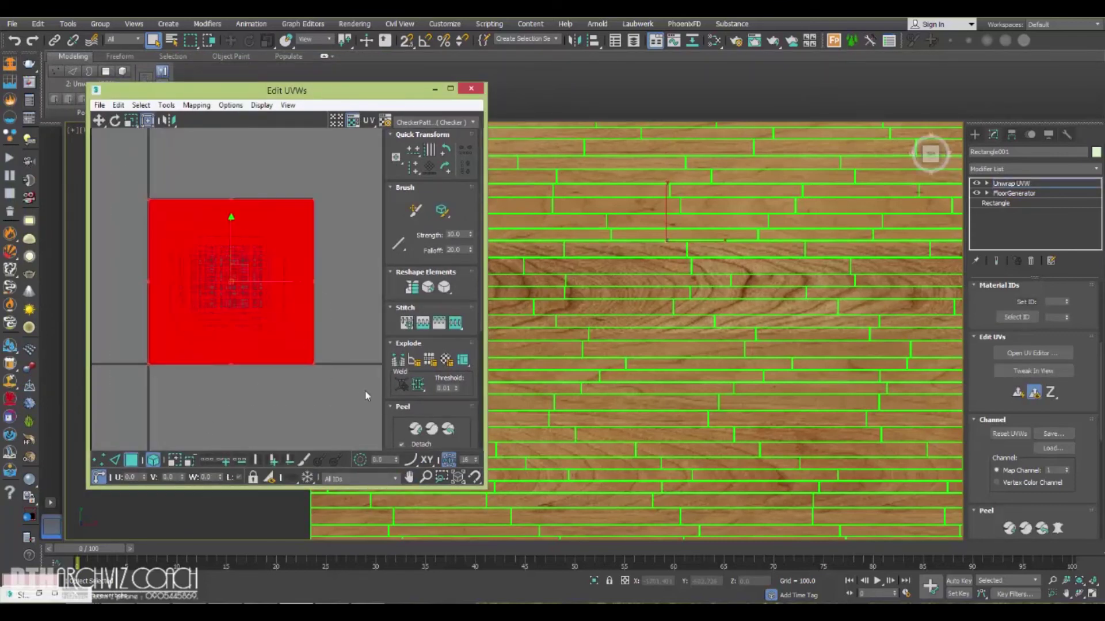
# Pack the selected floorboard UVs into the UV square with Arrange Elements.
pyautogui.moveTo(393, 415); pyautogui.dragTo(391, 265)
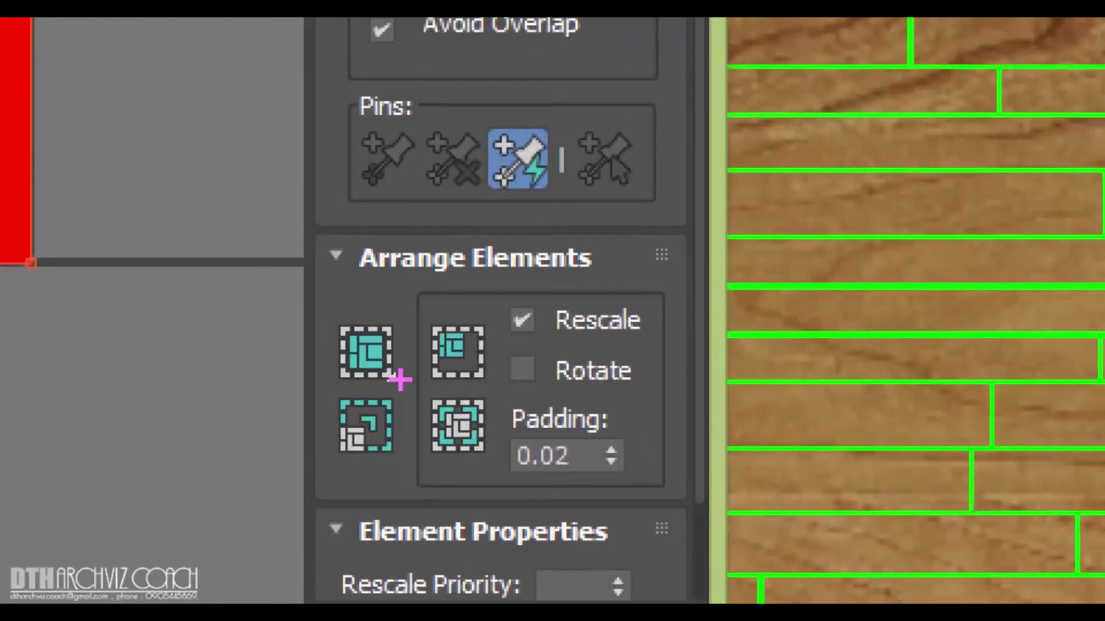
pyautogui.keyDown('ctrl'); pyautogui.moveTo(385, 374); pyautogui.dragTo(409, 393); pyautogui.keyUp('ctrl')
pyautogui.press('Escape')
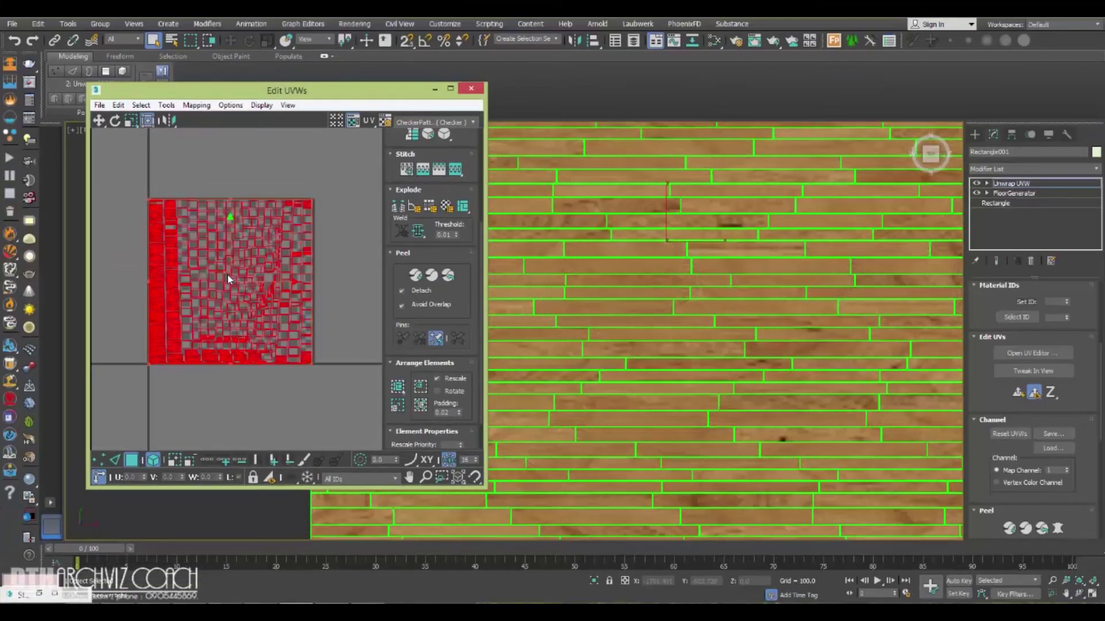
# Examine how the wood texture is distributed across the individual boards in the top view after packing the UVs.
pyautogui.moveTo(641, 351); pyautogui.dragTo(651, 331, button='middle')
pyautogui.press('F2')
pyautogui.press('F2')
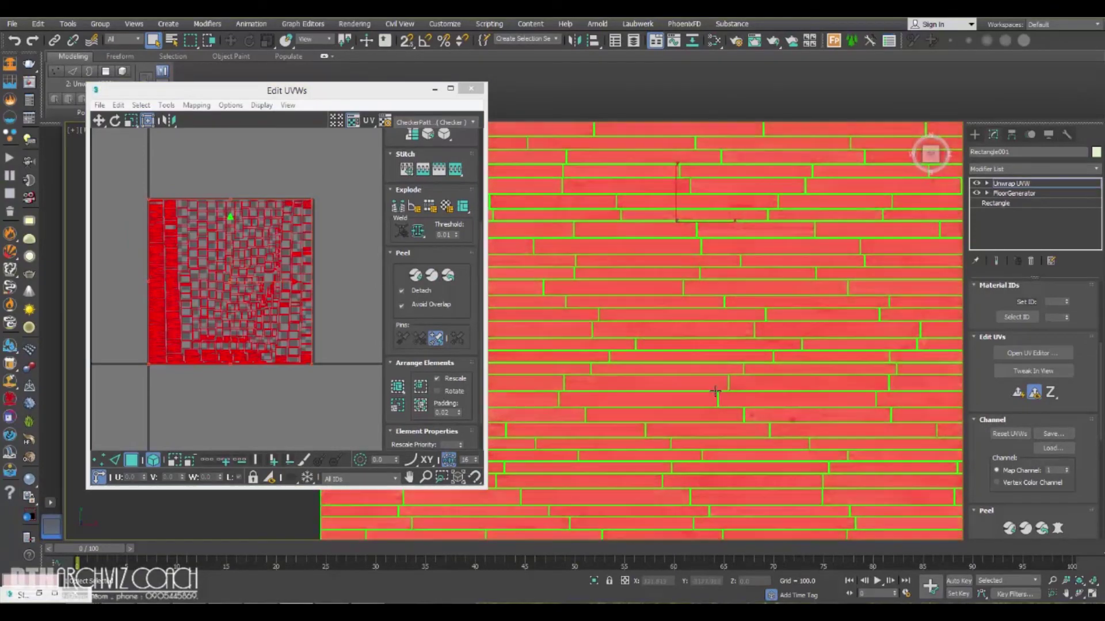
pyautogui.scroll(-2, 725, 317)
pyautogui.moveTo(756, 383); pyautogui.dragTo(749, 385, button='middle')
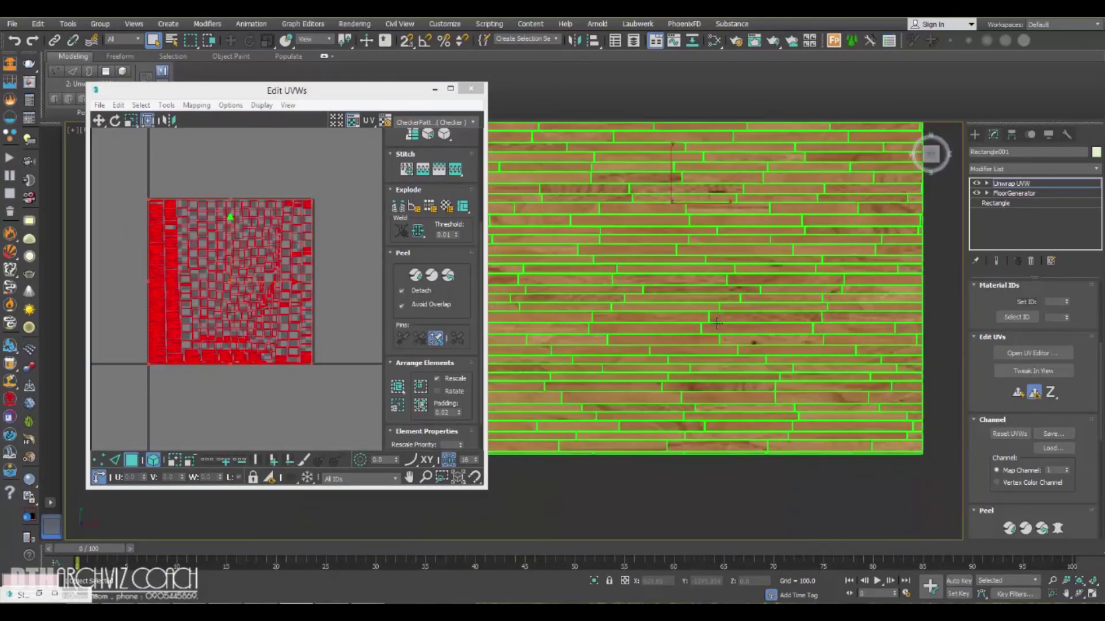
pyautogui.moveTo(717, 324); pyautogui.dragTo(765, 529, button='middle')
pyautogui.moveTo(643, 257); pyautogui.dragTo(645, 281, button='middle')
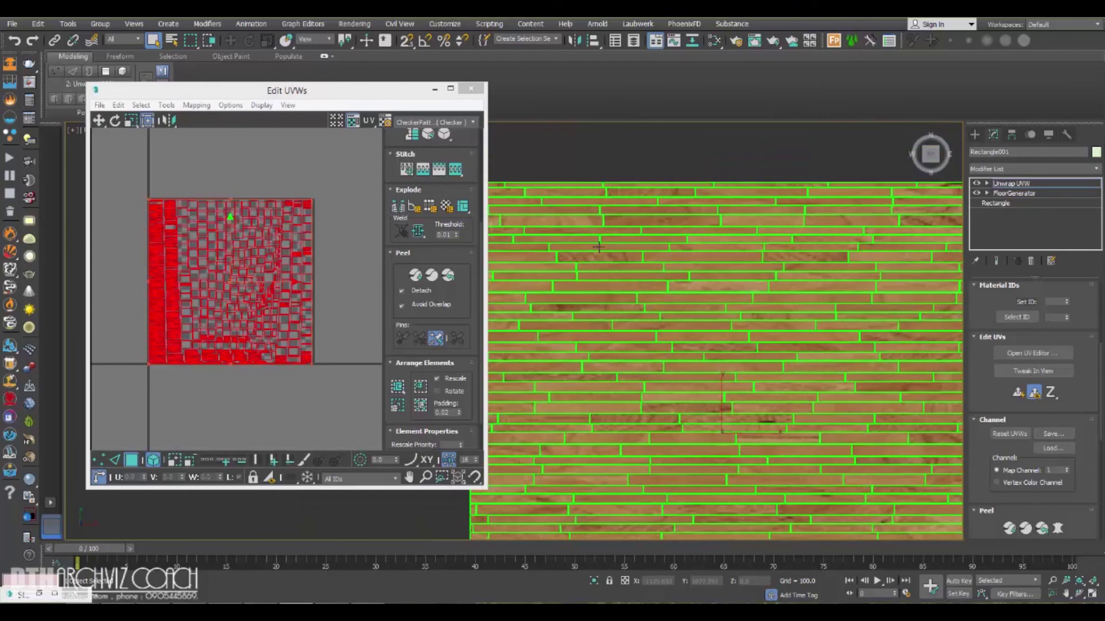
pyautogui.scroll(4, 599, 253)
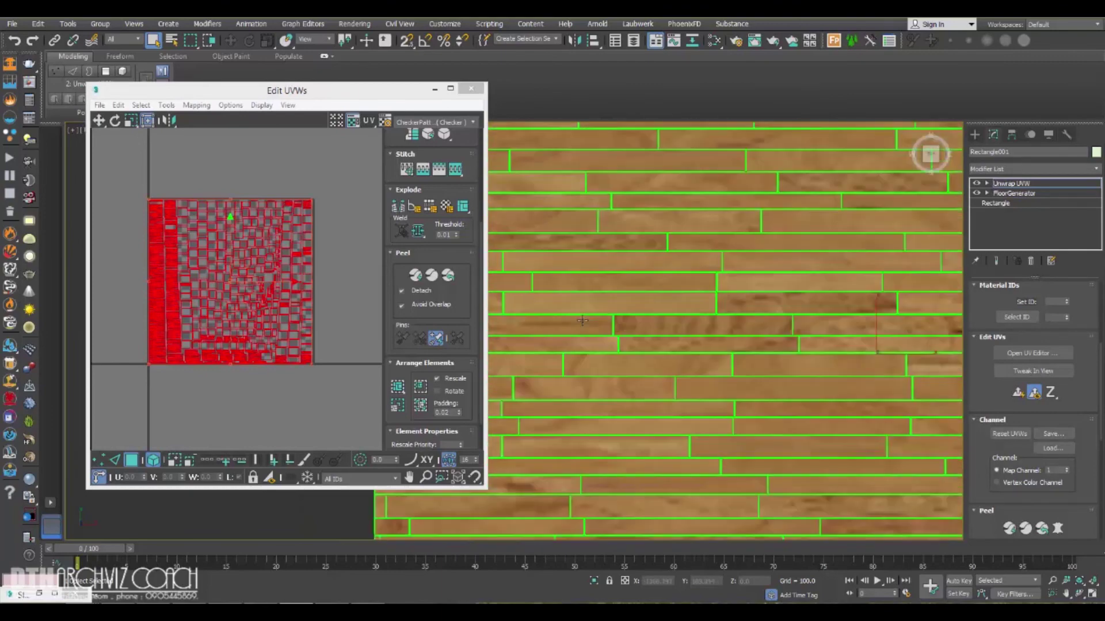
pyautogui.moveTo(682, 413); pyautogui.dragTo(690, 389, button='middle')
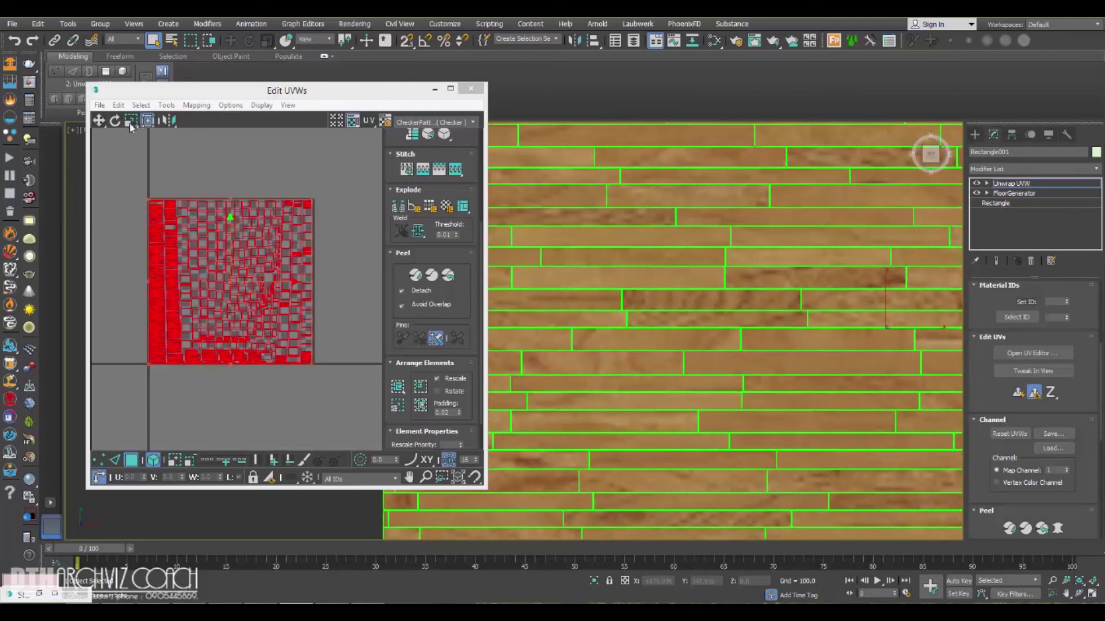
# Scale all the packed floorboard UVs up uniformly well beyond the UV square for a finer wood grain, and close the UV editor.
pyautogui.click(178, 147)
pyautogui.hotkey('ctrl', 'a')
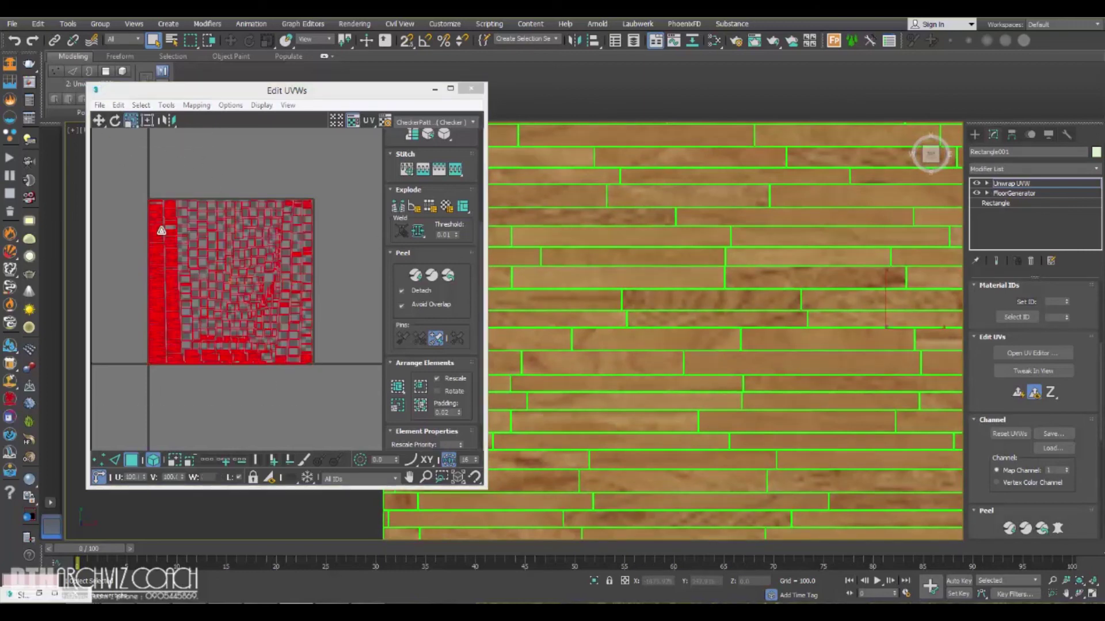
pyautogui.moveTo(614, 348); pyautogui.dragTo(634, 329, button='middle')
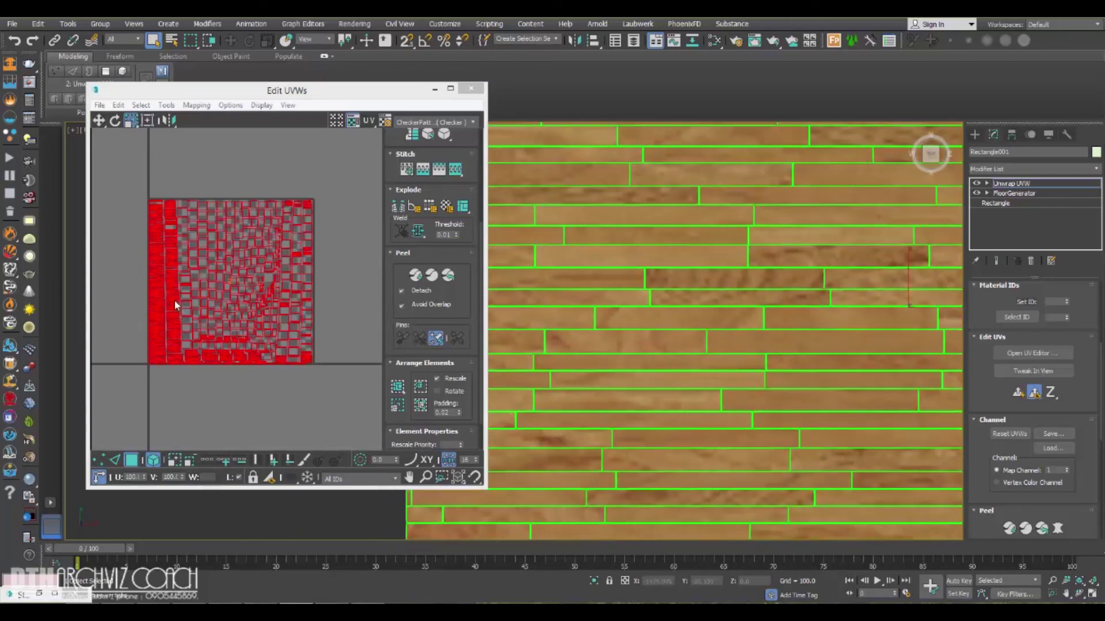
pyautogui.click(173, 300)
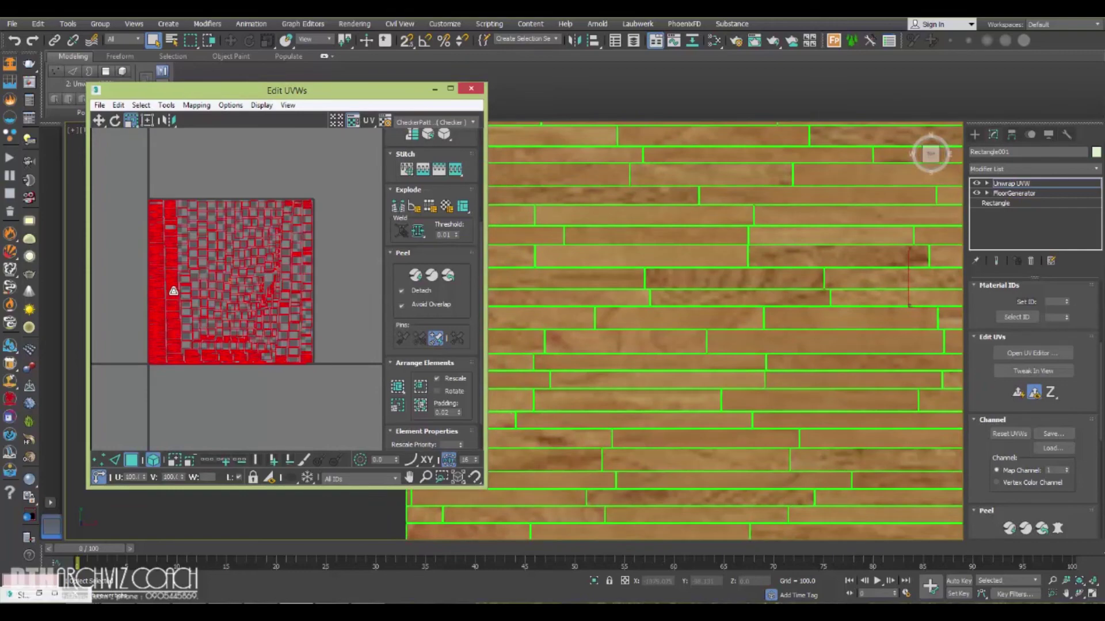
pyautogui.scroll(8, 174, 291)
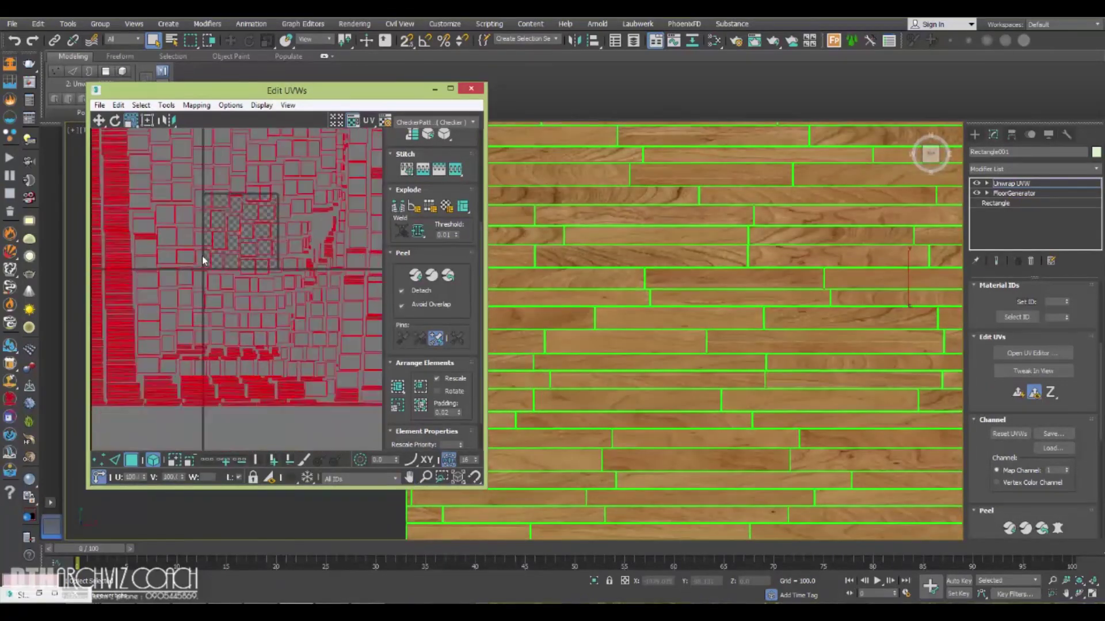
pyautogui.scroll(-2, 202, 261)
pyautogui.scroll(-3, 134, 311)
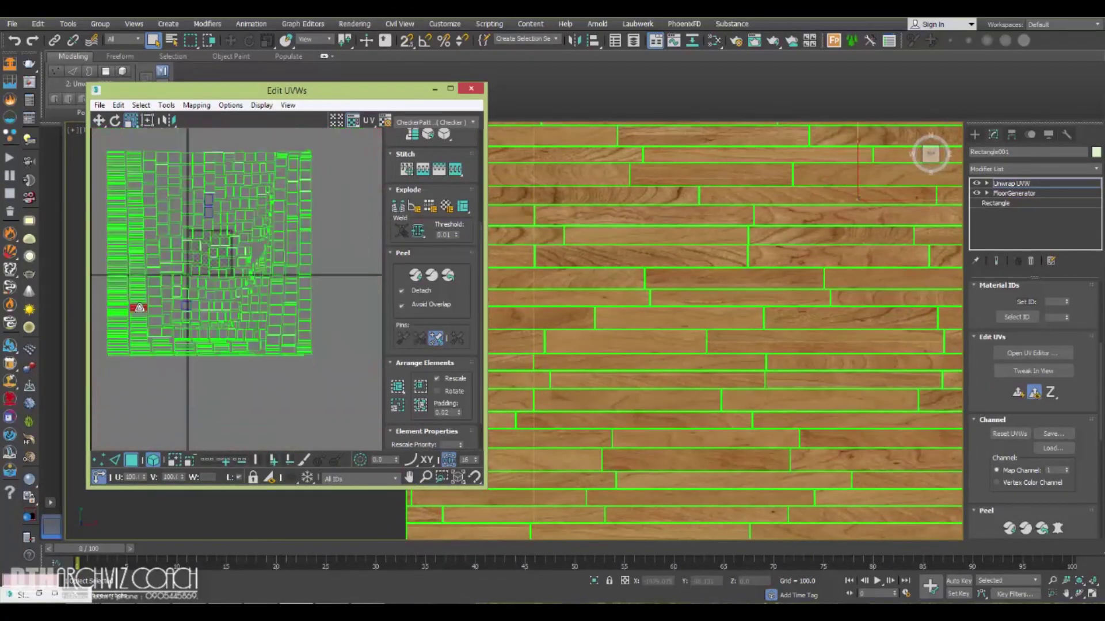
pyautogui.scroll(1, 134, 318)
pyautogui.moveTo(138, 314); pyautogui.dragTo(138, 309)
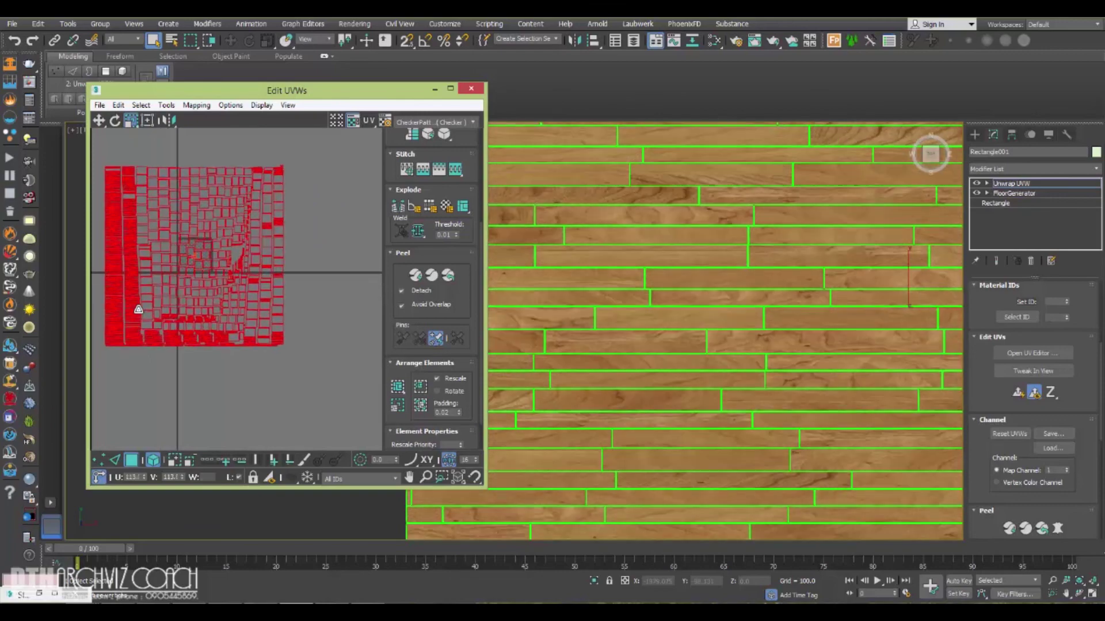
pyautogui.click(471, 88)
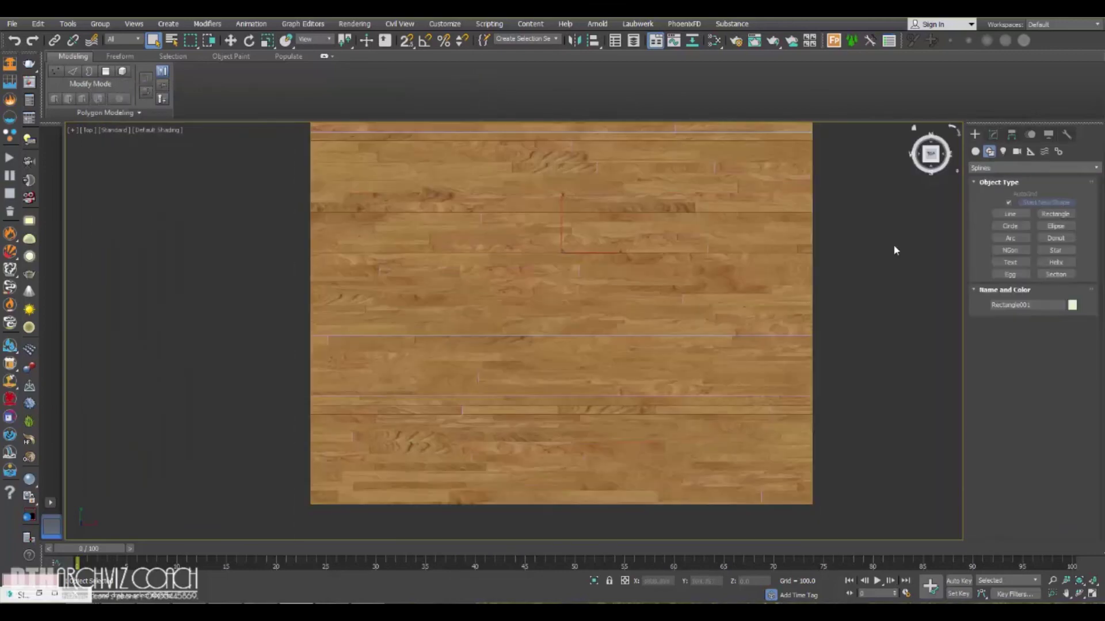
# Deselect the floor and select the box beneath the boards through a gap between them.
pyautogui.click(847, 298)
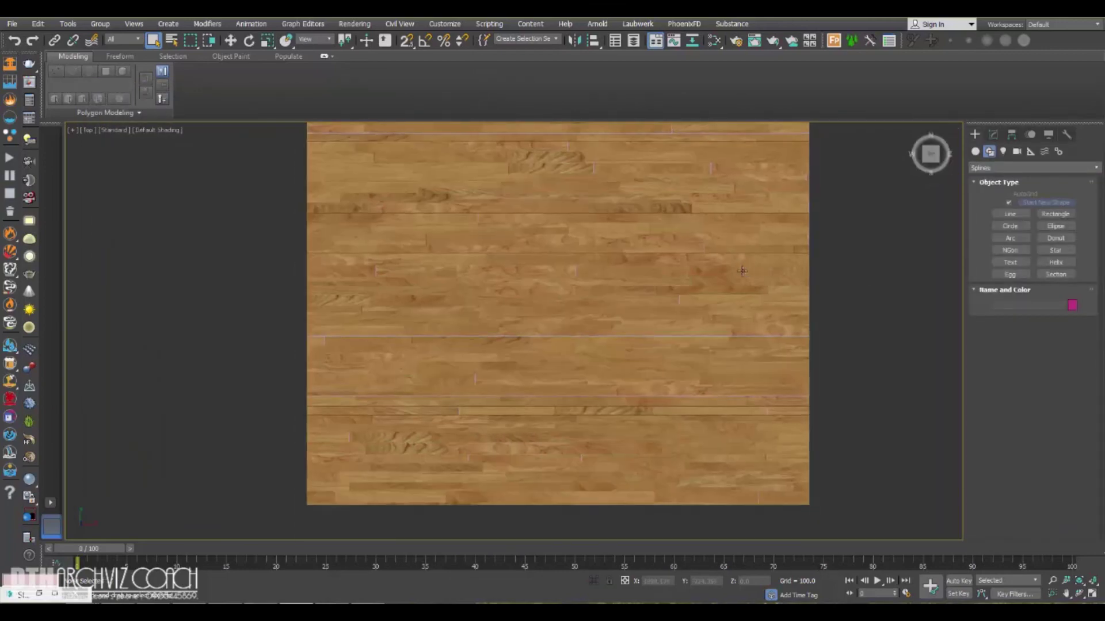
pyautogui.scroll(12, 445, 296)
pyautogui.scroll(5, 443, 287)
pyautogui.click(442, 273)
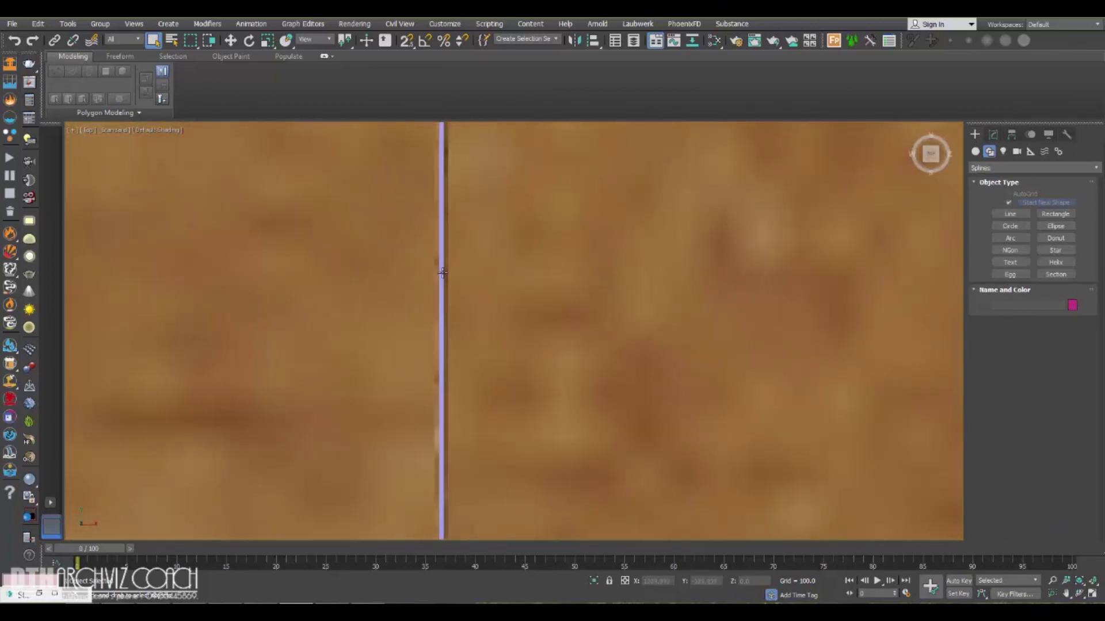
pyautogui.scroll(-17, 443, 276)
pyautogui.keyDown('alt'); pyautogui.moveTo(455, 332); pyautogui.dragTo(294, 323, button='middle'); pyautogui.keyUp('alt')
pyautogui.scroll(5, 282, 316)
# Create a new V-Ray VRayMtl in the Slate Material Editor, below the existing wood material.
pyautogui.press('m')
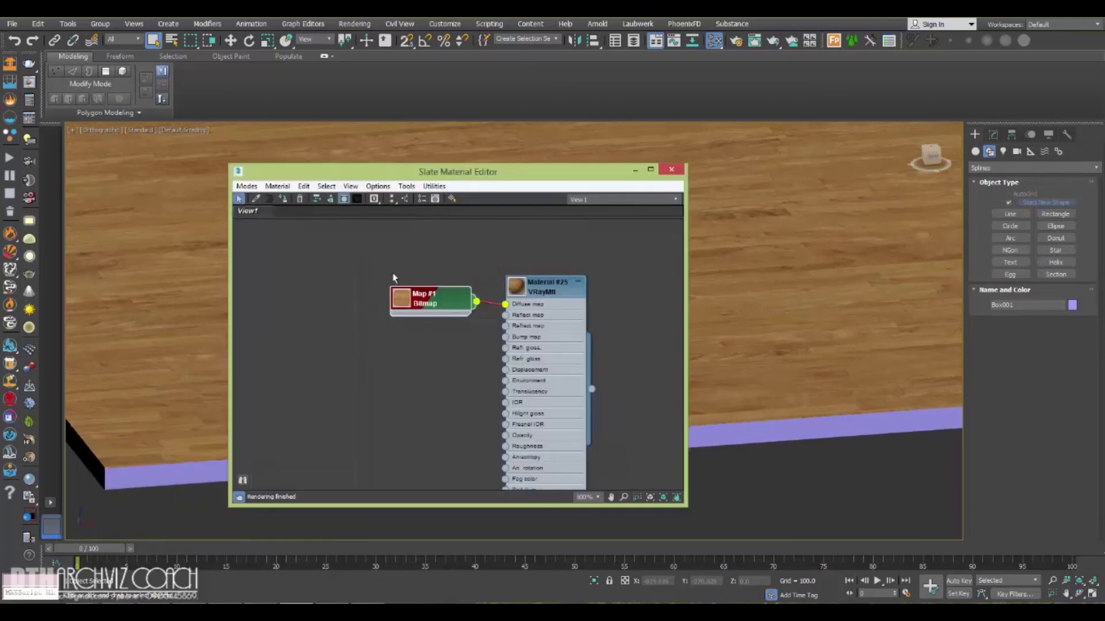
pyautogui.scroll(-1, 414, 355)
pyautogui.moveTo(418, 378); pyautogui.dragTo(414, 297, button='middle')
pyautogui.rightClick(439, 392)
pyautogui.moveTo(471, 400)
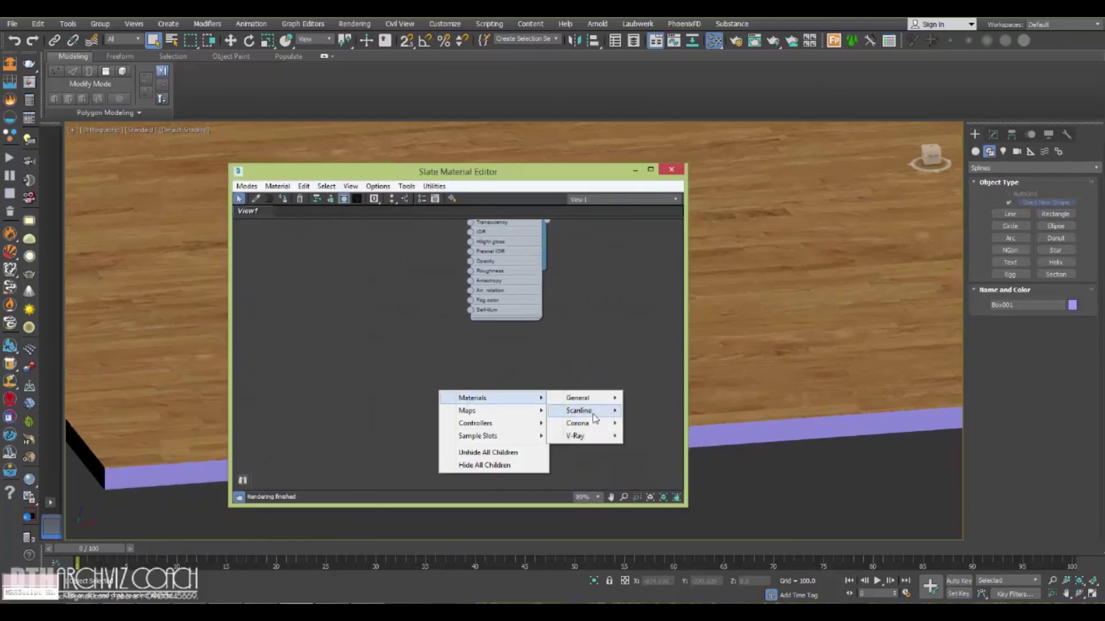
pyautogui.moveTo(589, 436)
pyautogui.click(646, 310)
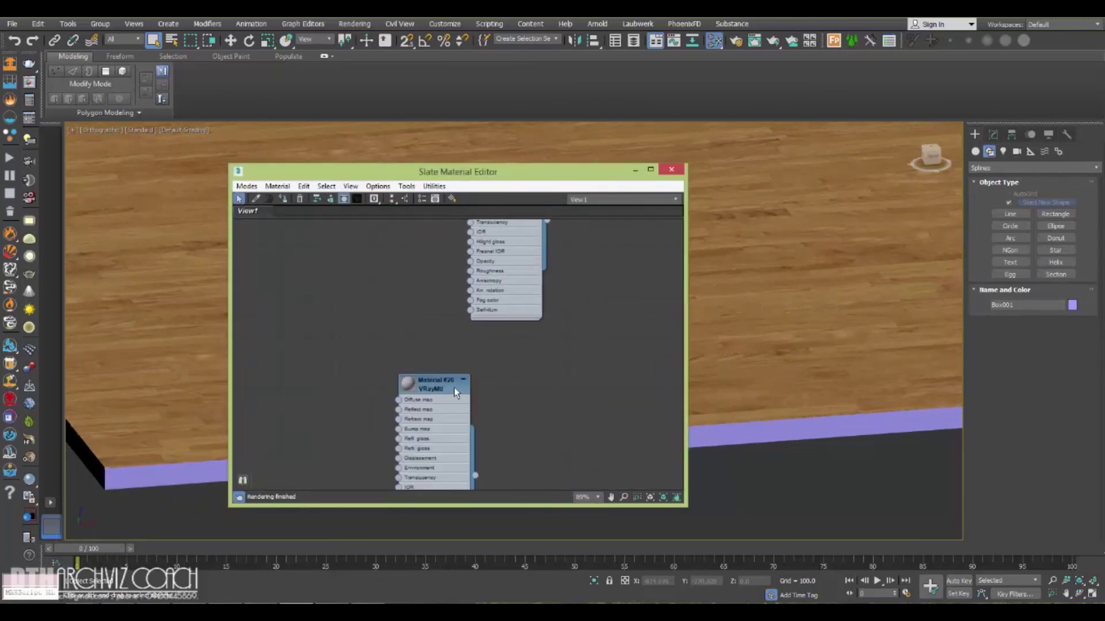
# Set the new VRayMtl's diffuse color to dark grey and assign the material to the selected box.
pyautogui.doubleClick(440, 390)
pyautogui.click(553, 251)
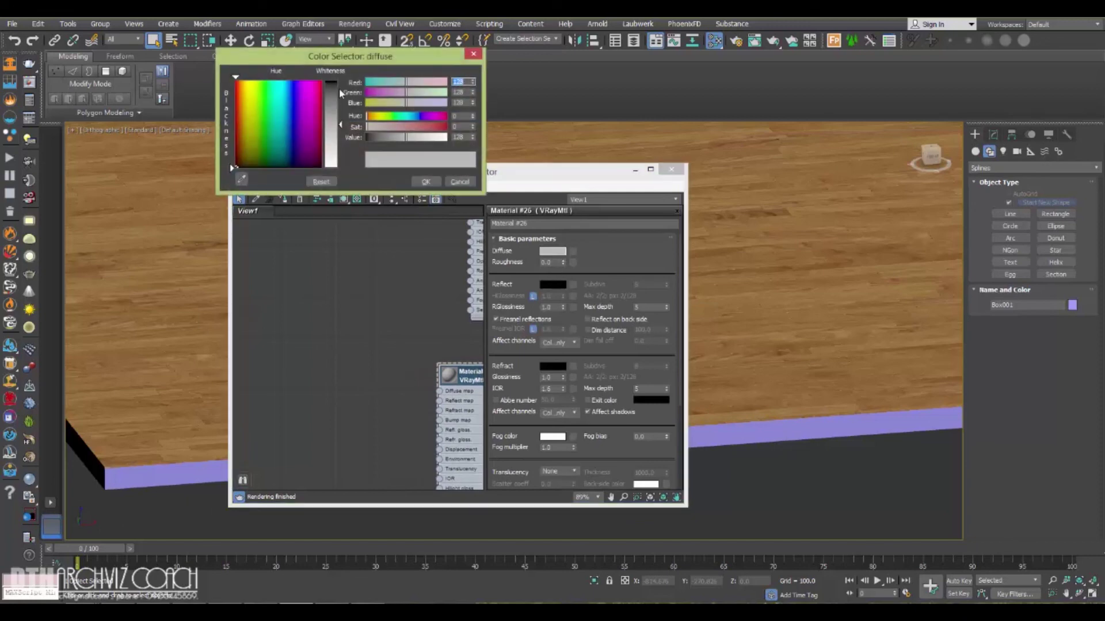
pyautogui.click(426, 182)
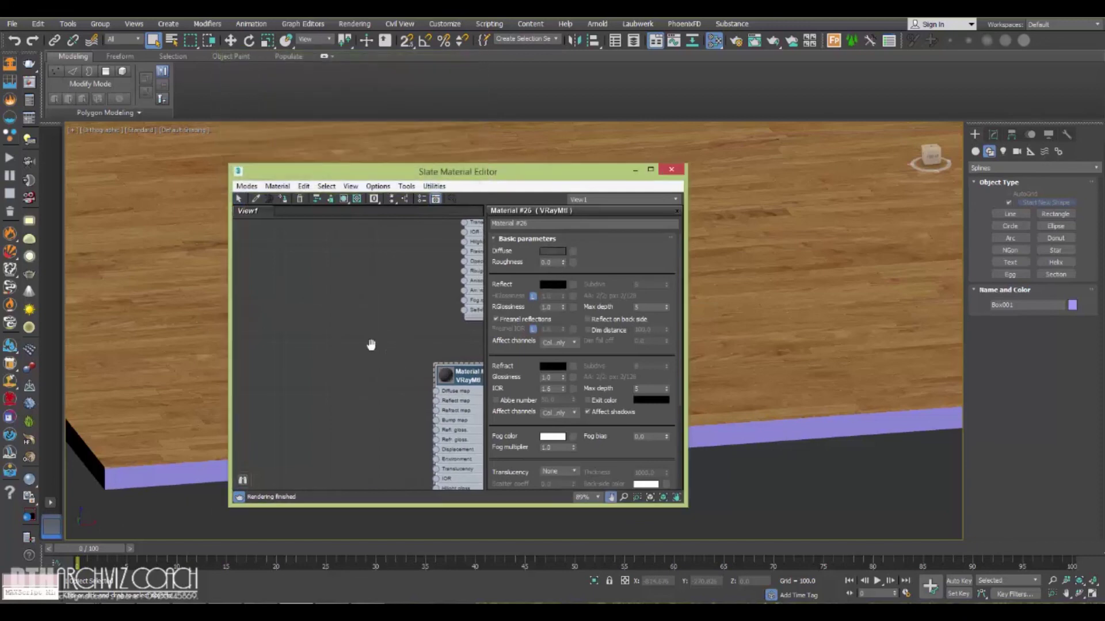
pyautogui.moveTo(409, 327); pyautogui.dragTo(427, 315)
pyautogui.rightClick(427, 315)
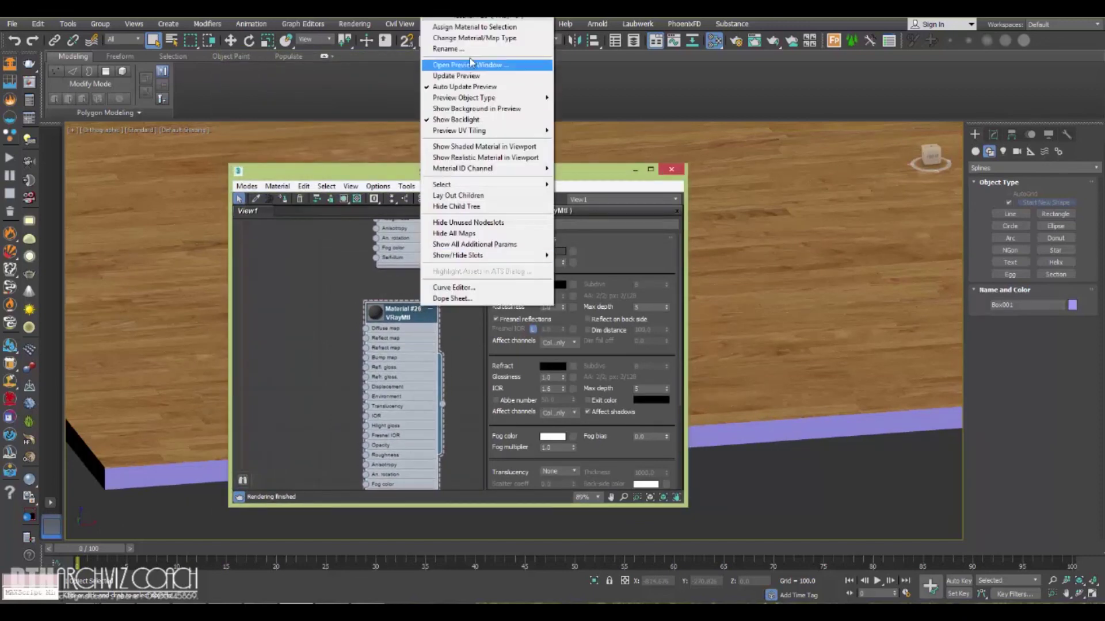
pyautogui.click(470, 29)
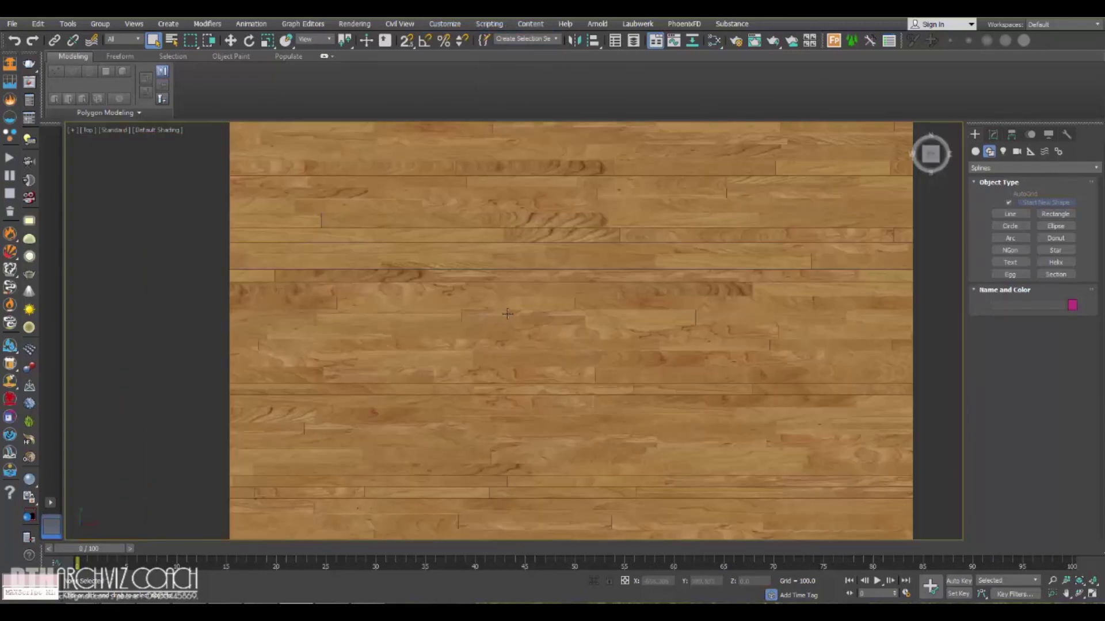
# Select the floorboard object in the top view and display it with edged faces.
pyautogui.click(552, 312)
pyautogui.scroll(-3, 552, 340)
pyautogui.moveTo(549, 346); pyautogui.dragTo(436, 352, button='middle')
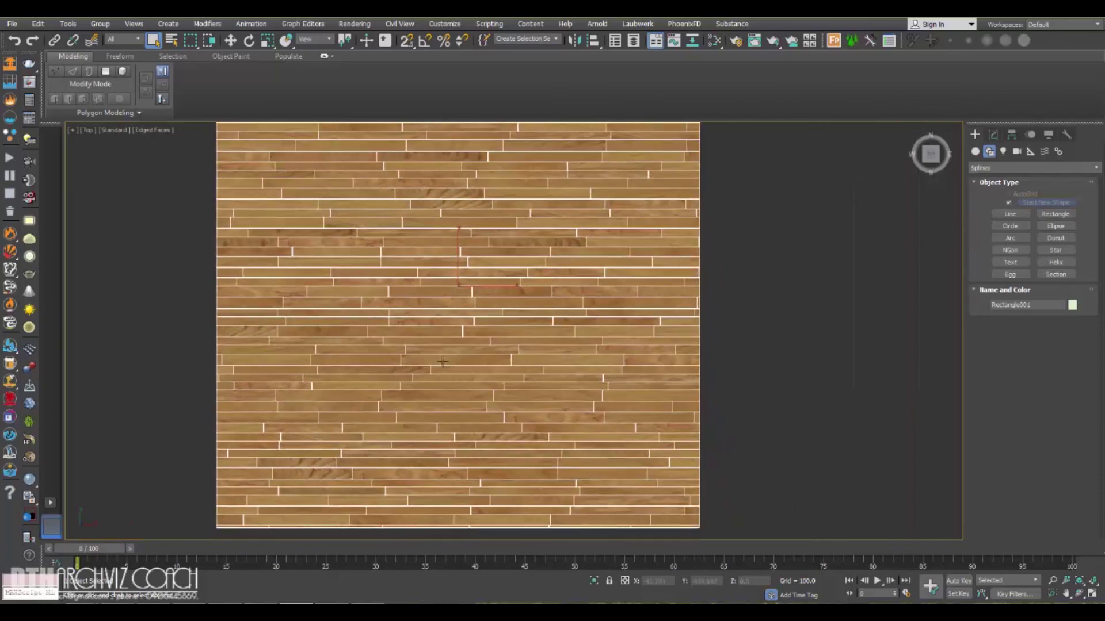